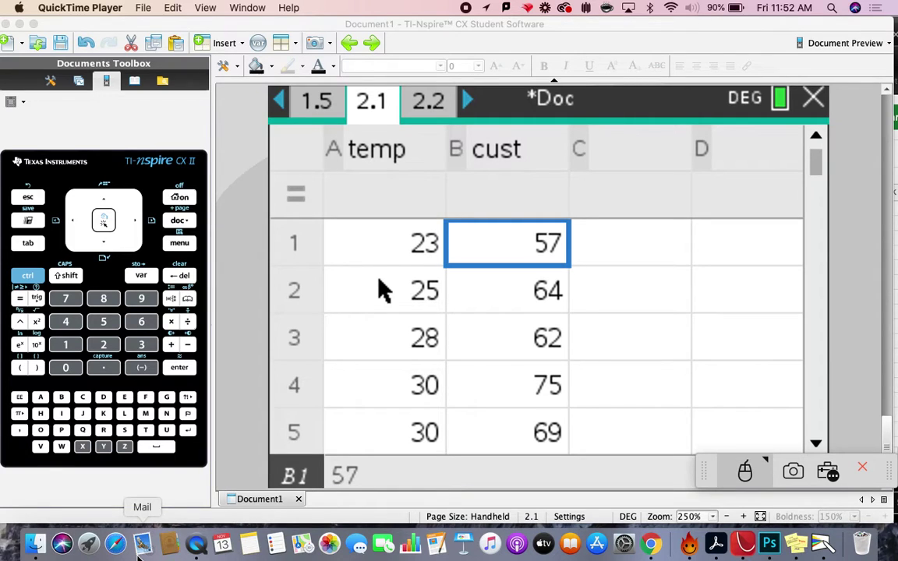
Insert a new Data & Statistics page into the document.
key(super+Tab)
key(ctrl+k)
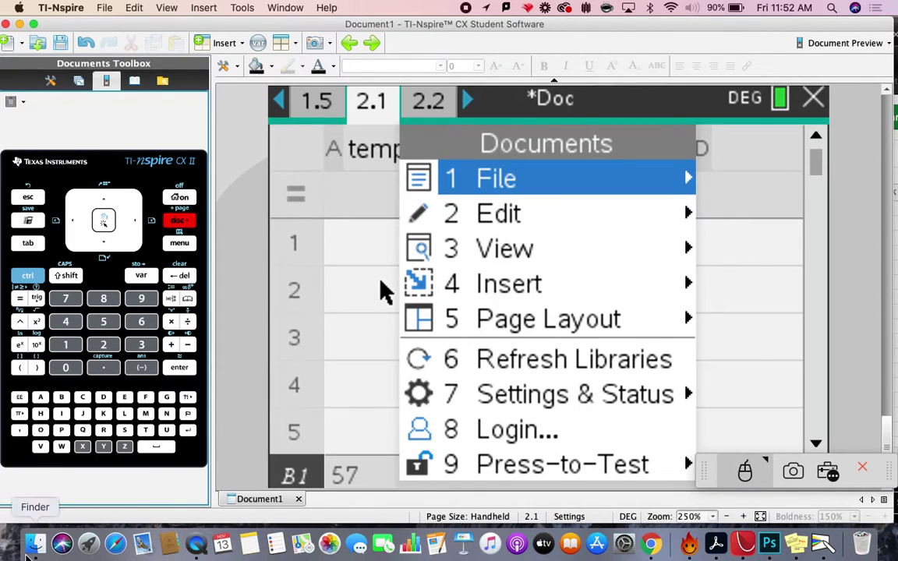
mouse_move(510, 287)
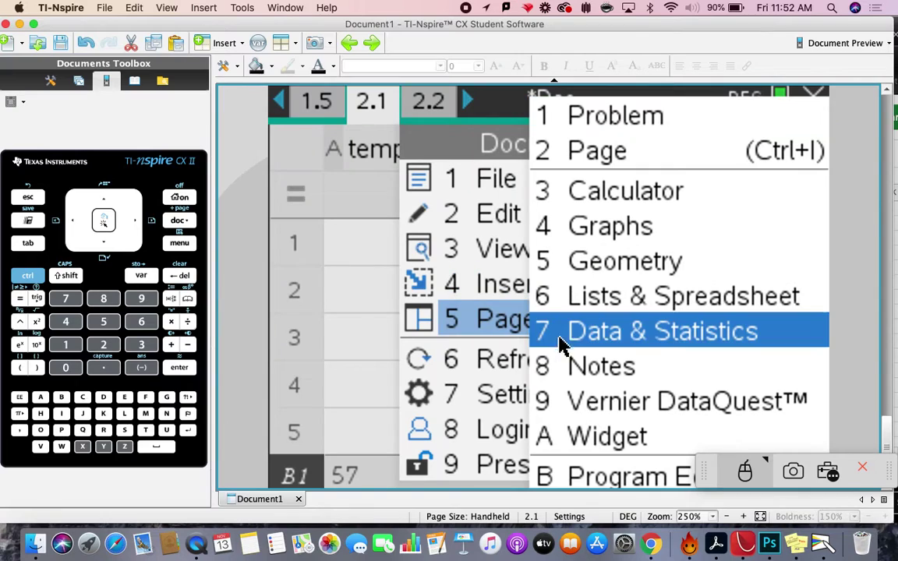
click(631, 337)
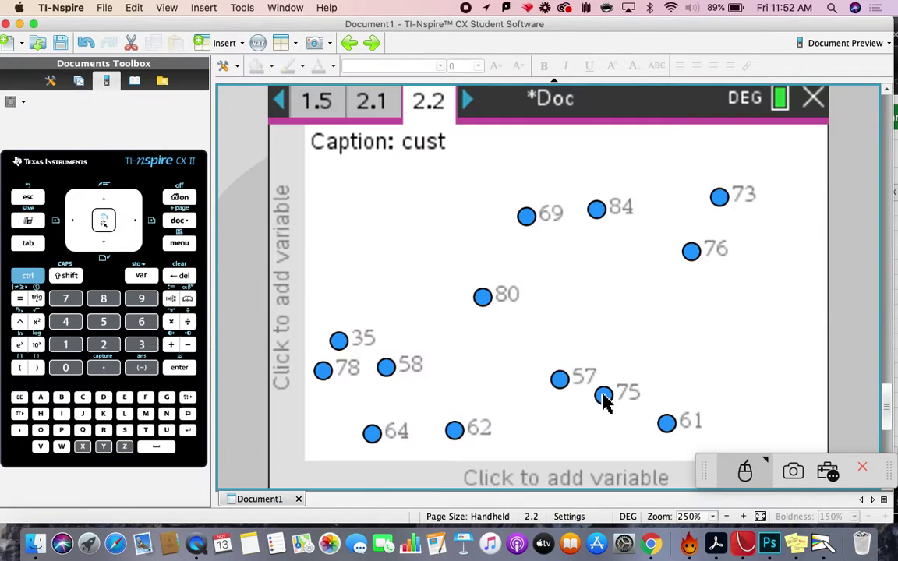
Plot temp on the horizontal axis and cust on the vertical axis.
click(570, 477)
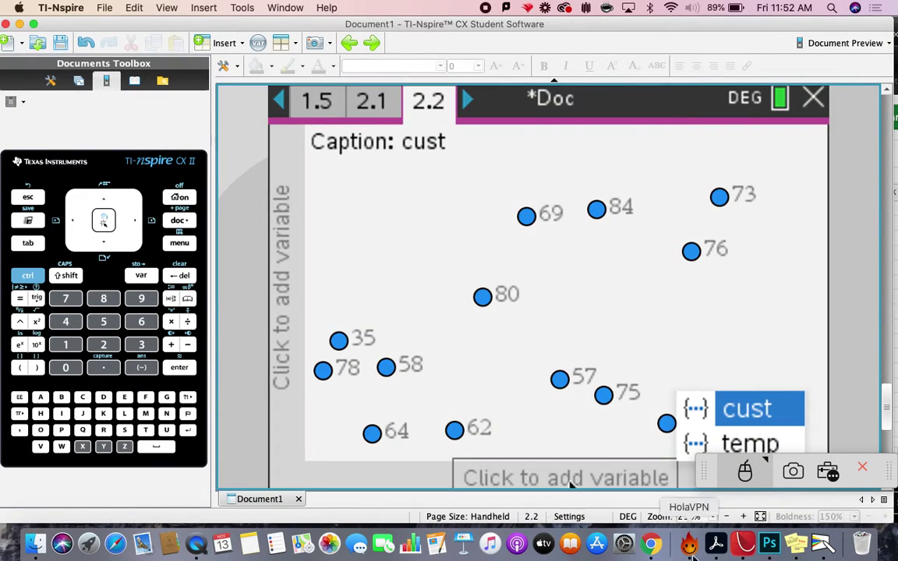
click(740, 444)
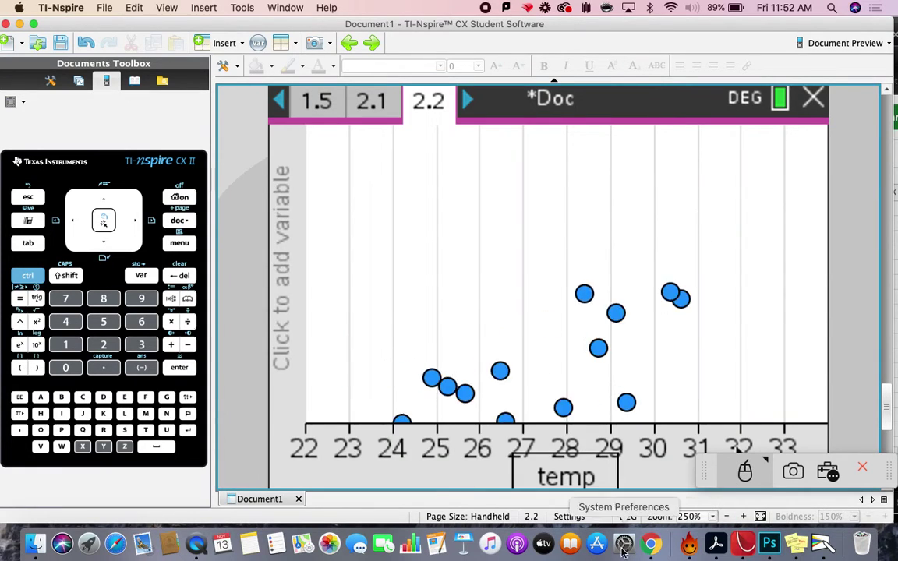
click(270, 300)
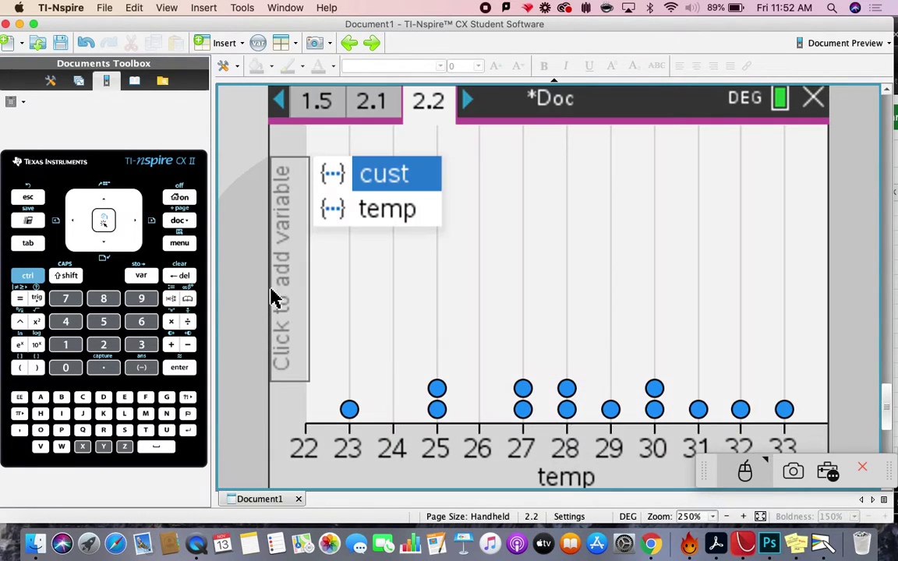
click(372, 181)
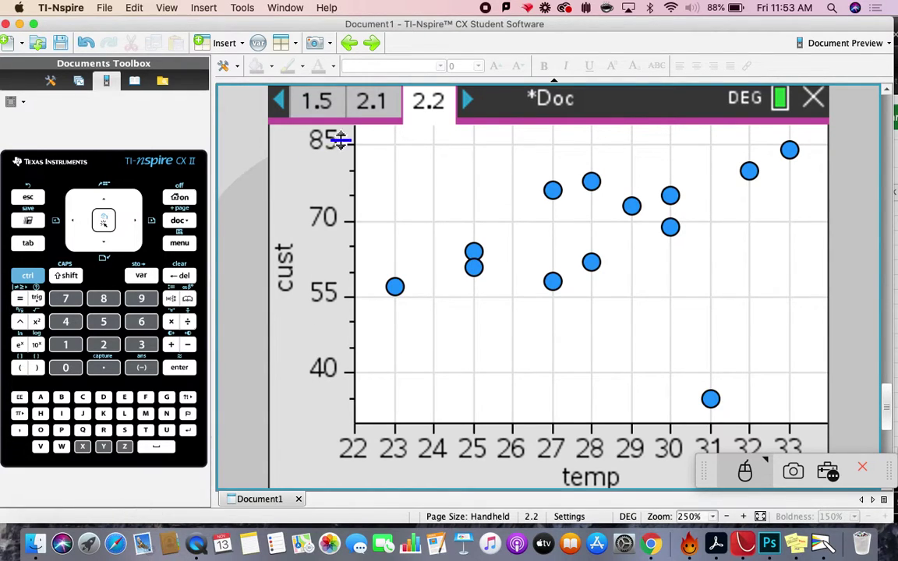
From cell C1 on page 2.1, start a Linear Regression (mx+b) calculation.
click(370, 114)
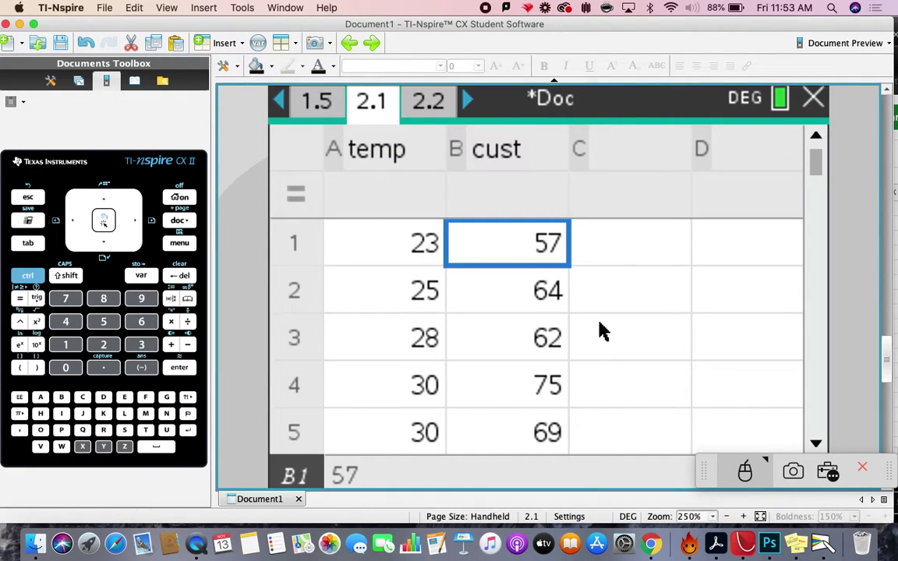
key(Right)
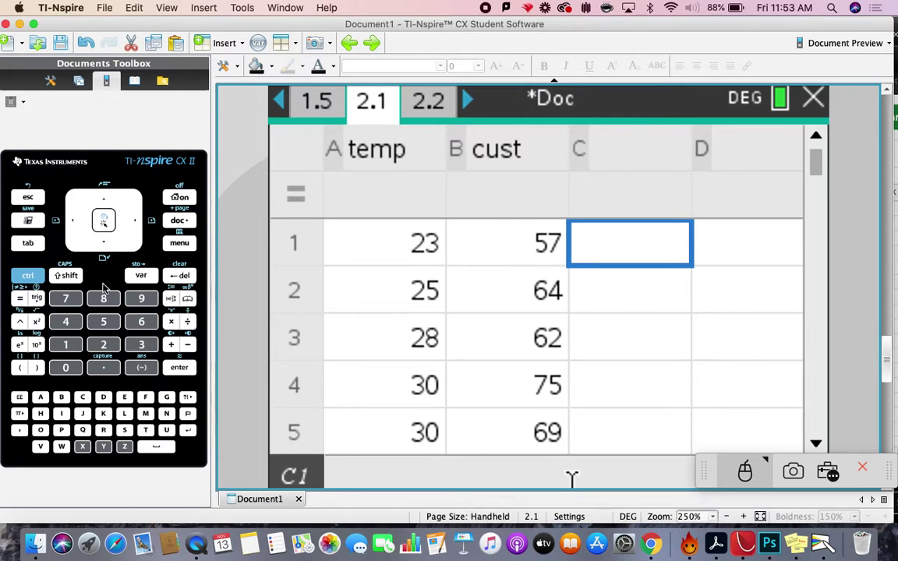
click(179, 243)
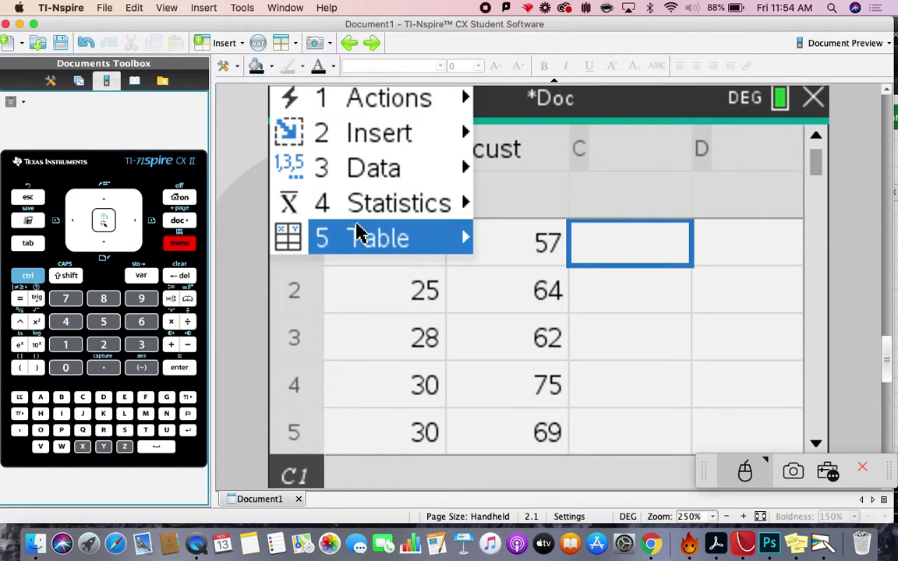
mouse_move(394, 218)
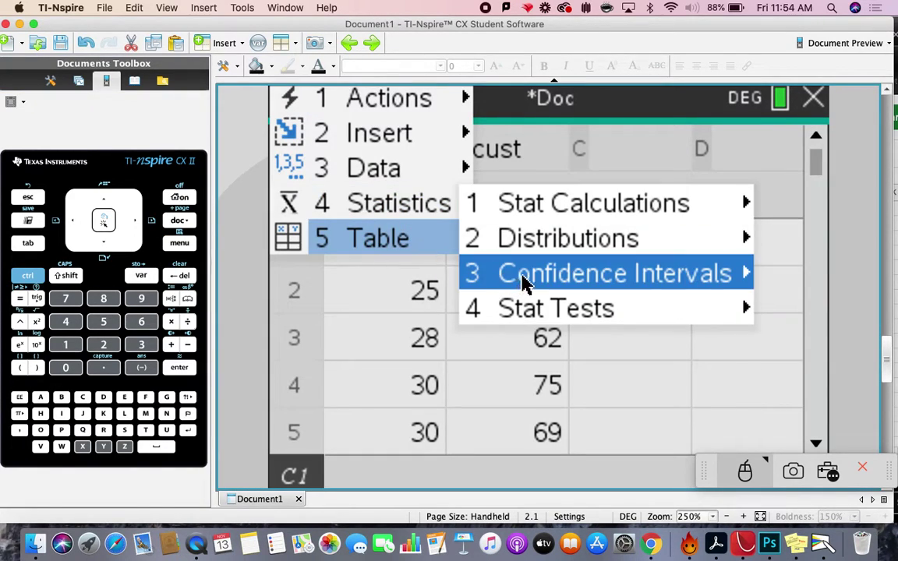
click(567, 211)
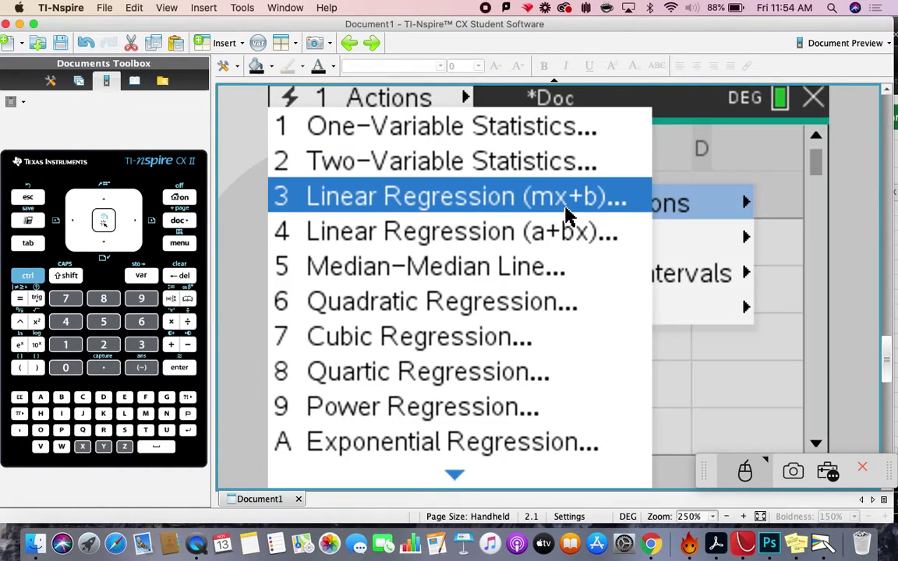
click(328, 207)
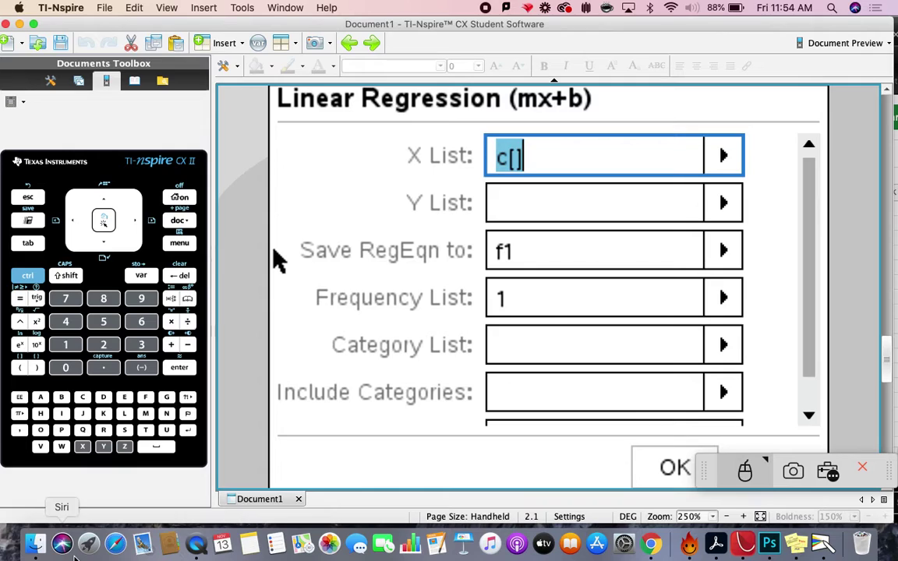
Run the regression with temp as X List and cust as Y List.
click(723, 168)
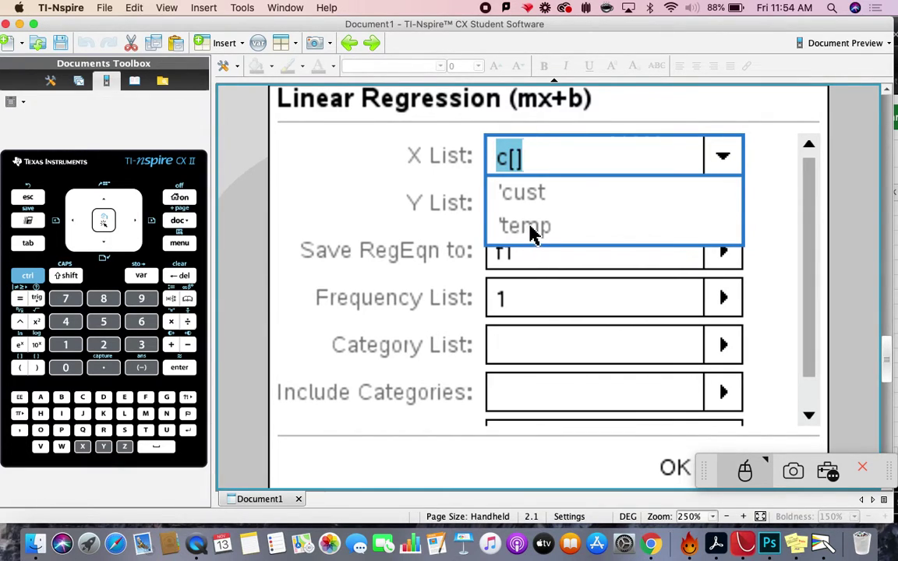
click(533, 228)
click(723, 203)
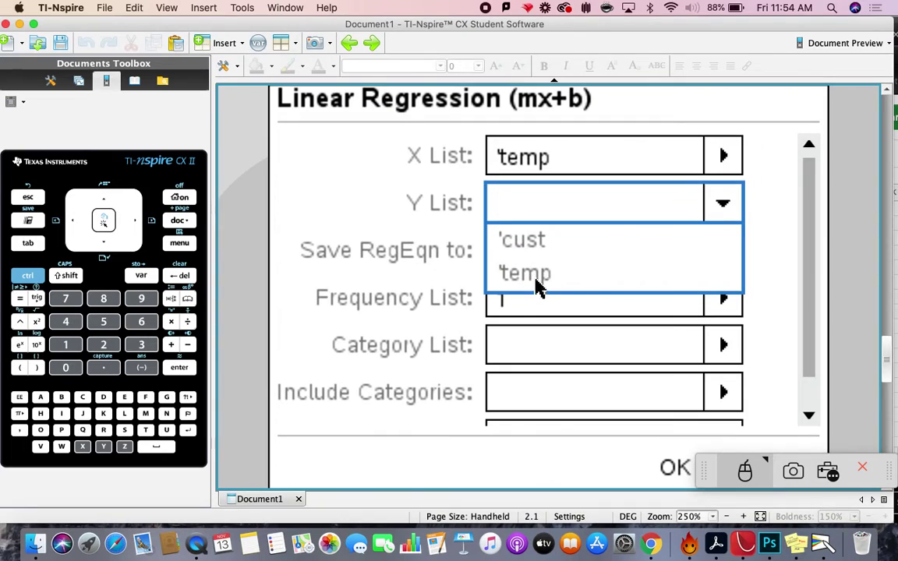
click(527, 245)
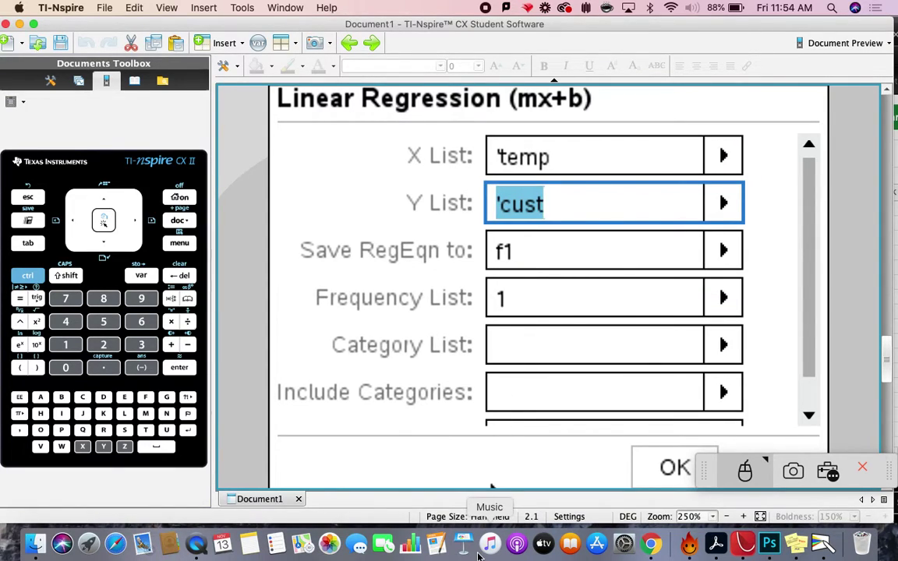
click(672, 484)
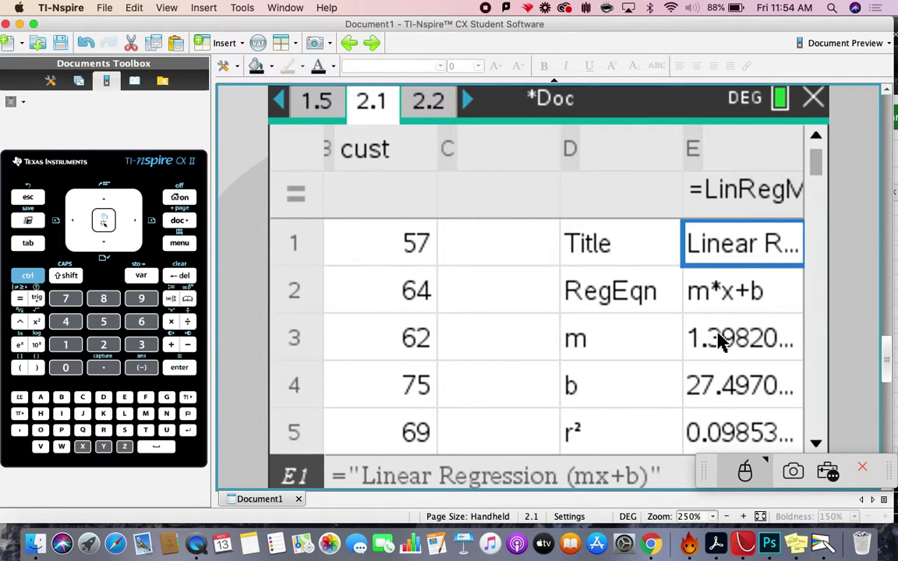
Read the full slope value in E3, then return to scatter plot page 2.2.
key(Down)
key(Down)
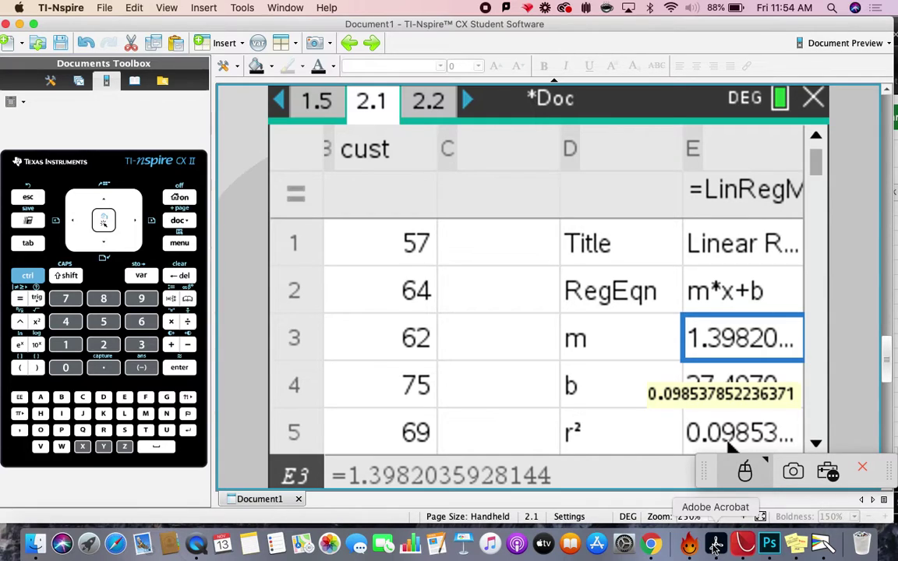
click(429, 101)
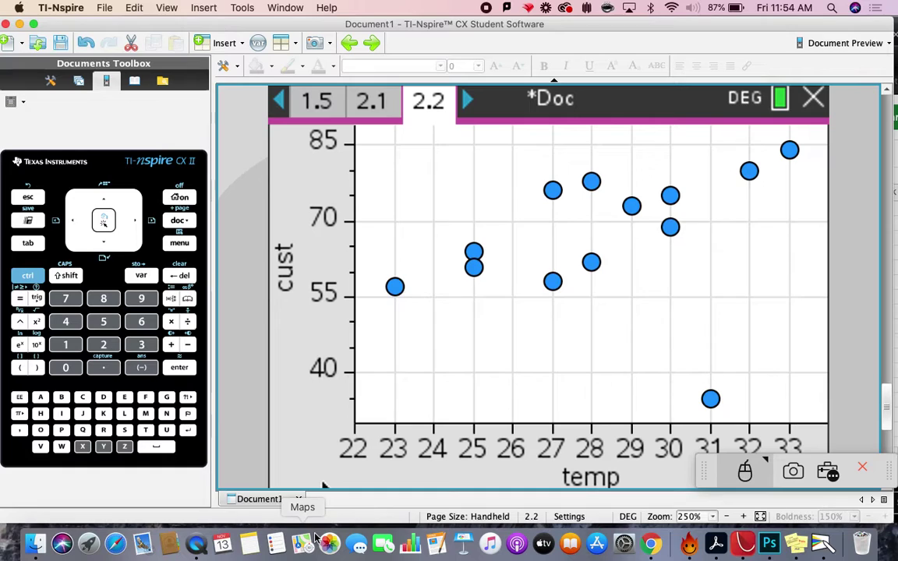
Show the Linear (mx+b) regression line y = 1.398·x + 27.5 on the plot.
click(179, 244)
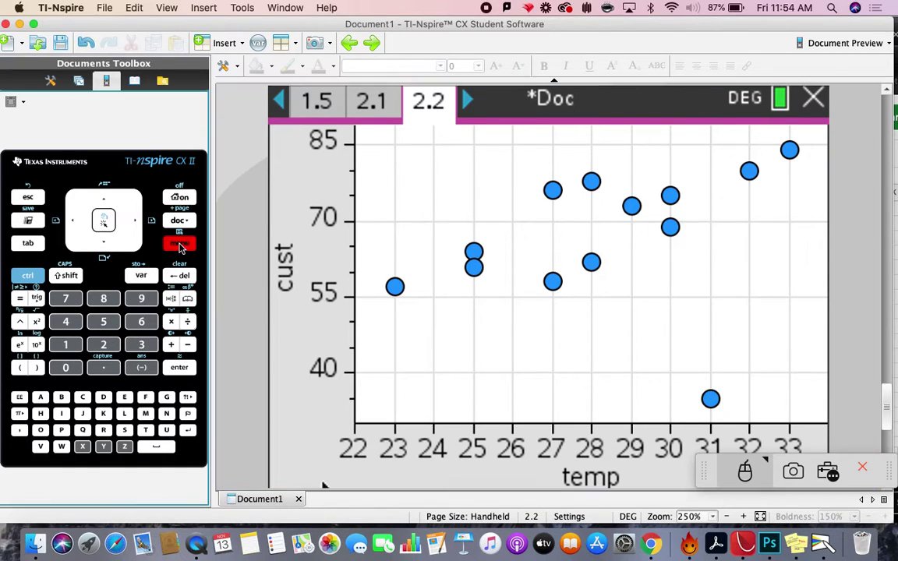
click(179, 245)
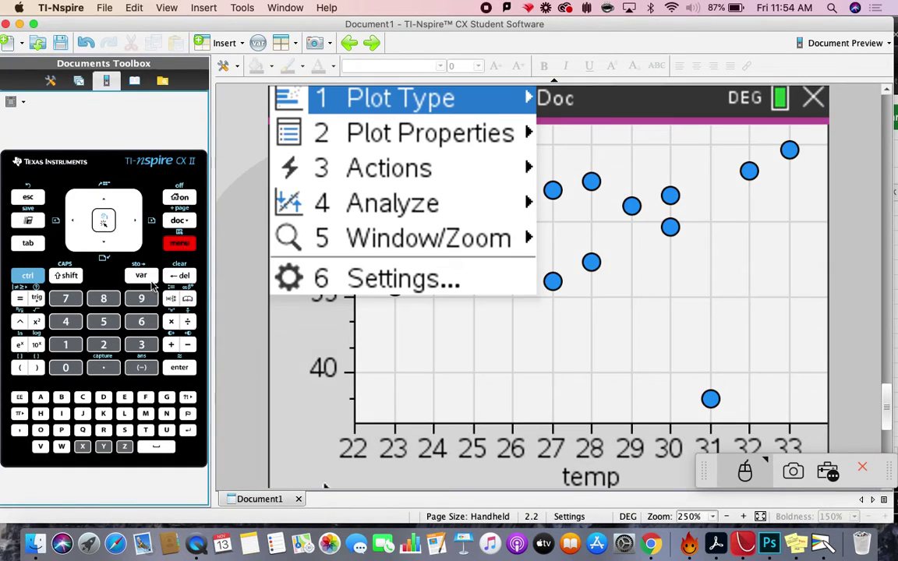
click(416, 217)
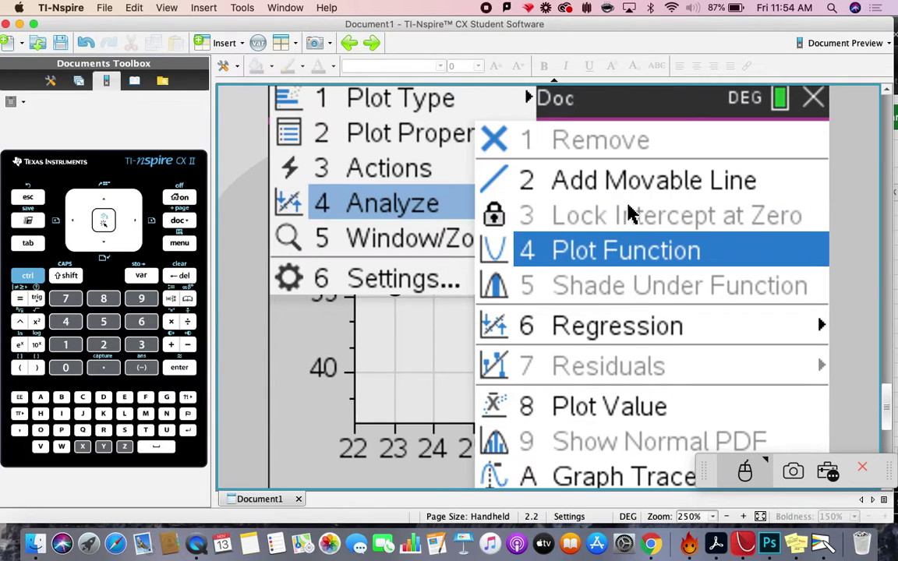
click(525, 335)
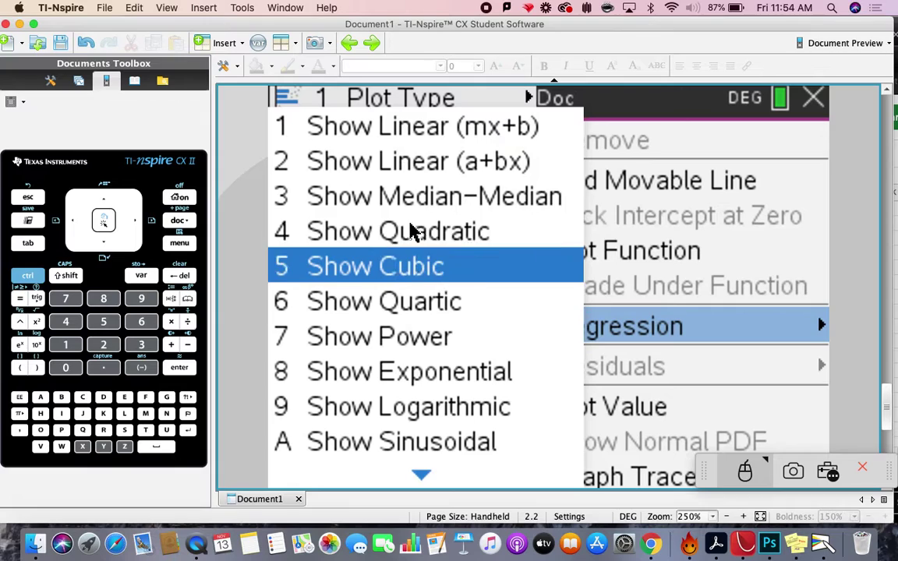
click(377, 129)
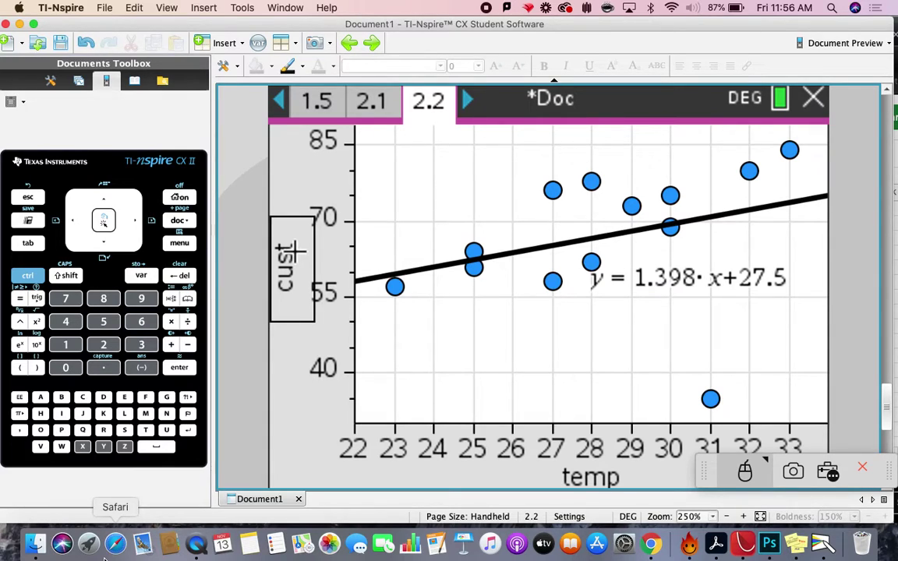
click(369, 101)
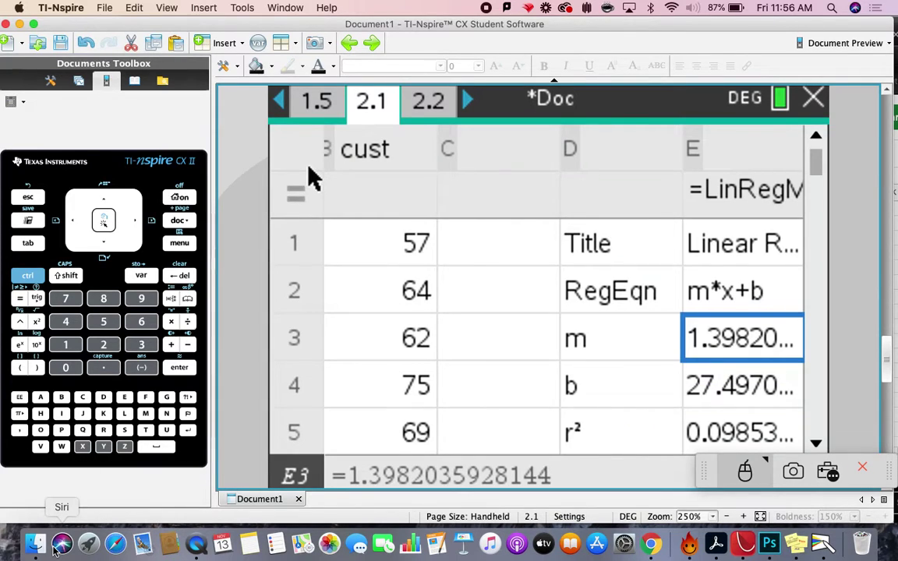
click(104, 246)
click(104, 246)
click(104, 247)
click(103, 246)
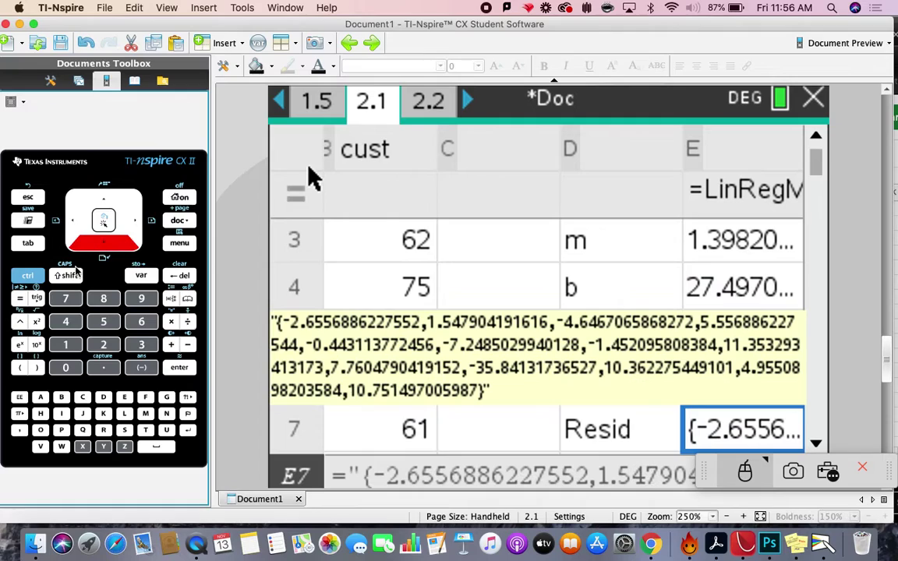
key(Up)
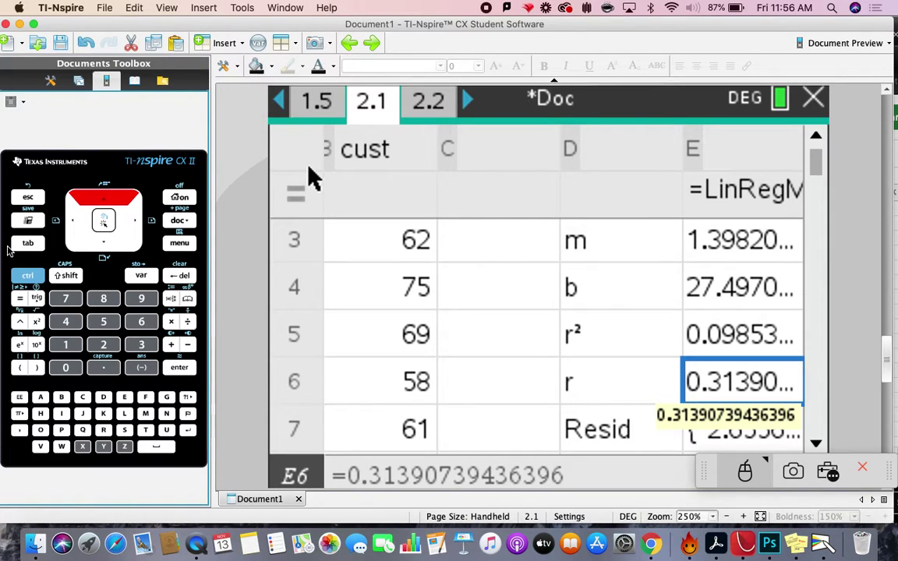
key(ctrl+Right)
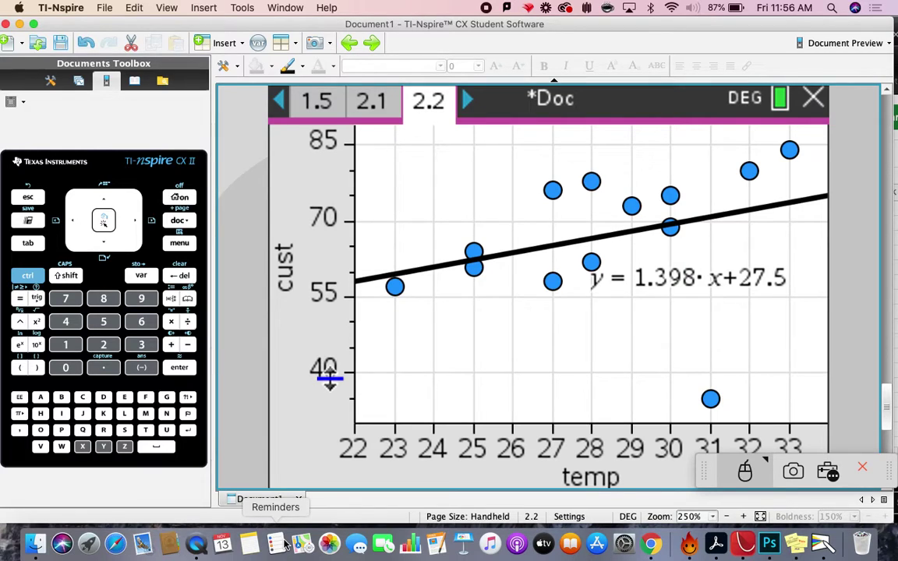
Return to spreadsheet page 2.1 to read the regression's r value of about 0.314.
key(ctrl+Left)
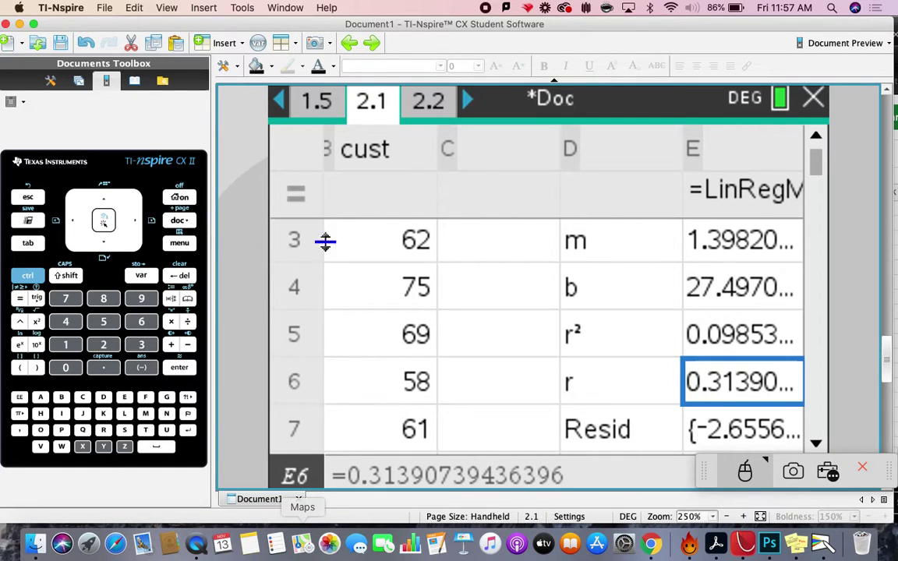
click(428, 109)
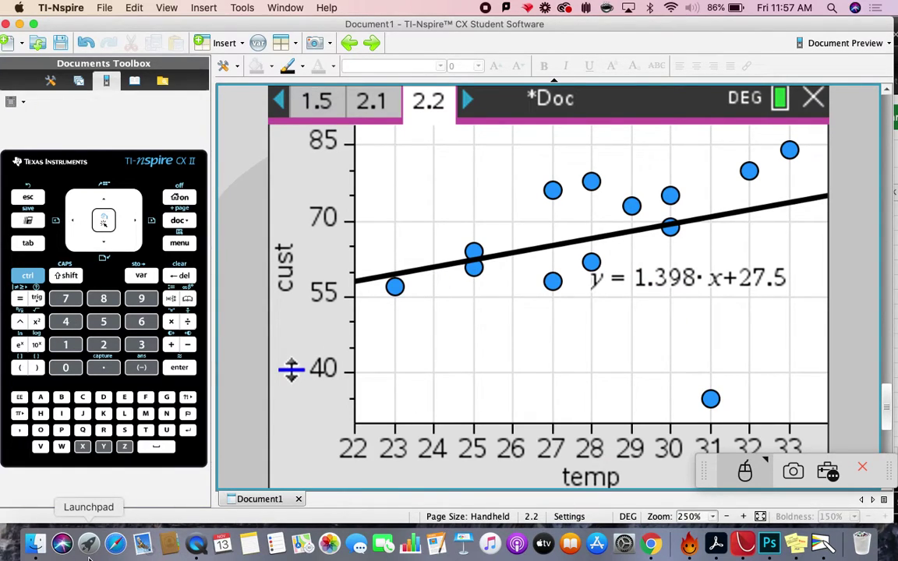
click(372, 103)
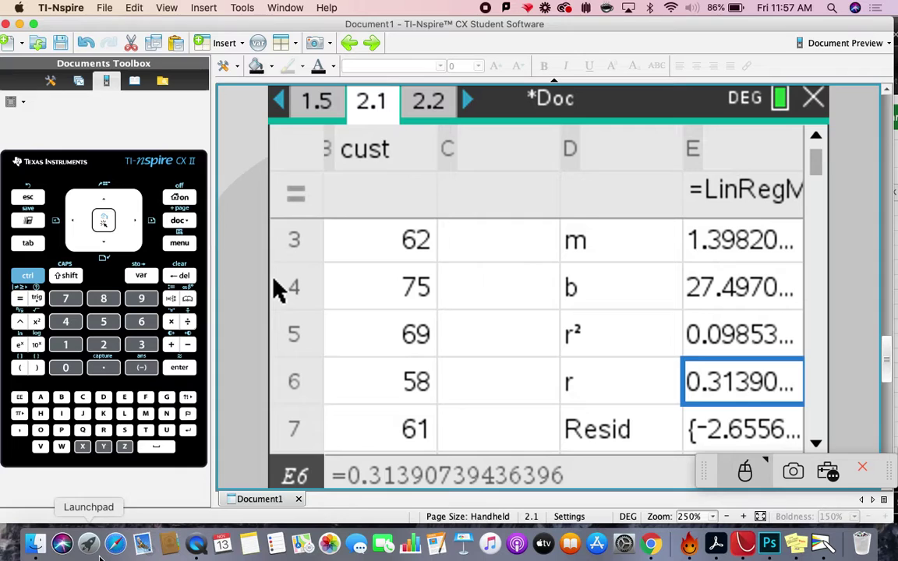
Name empty column C 'rankt' and column D 'rankc'.
click(331, 224)
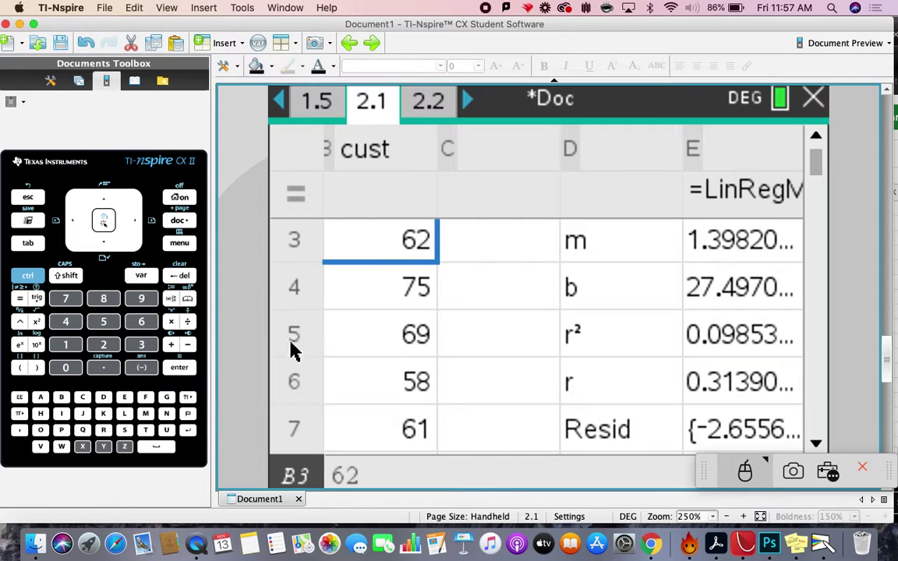
key(Left)
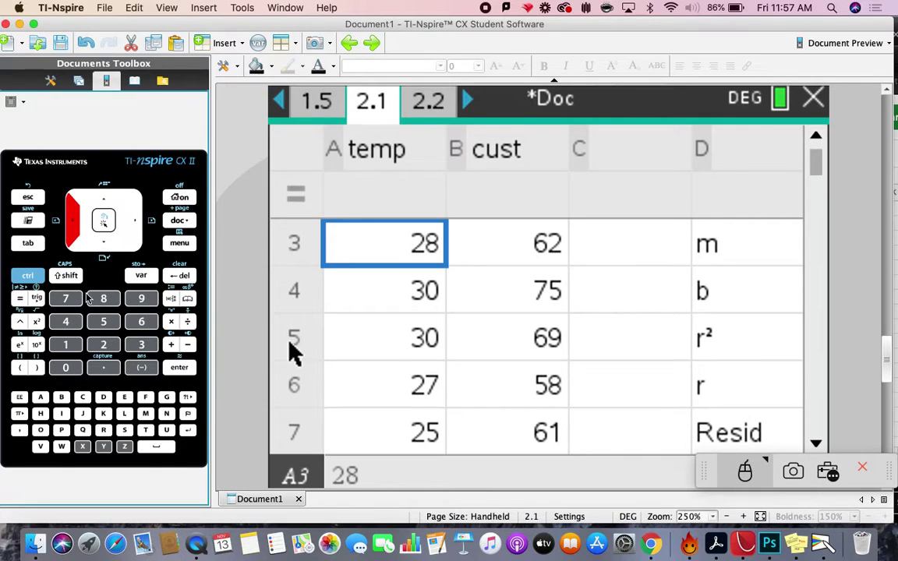
click(628, 169)
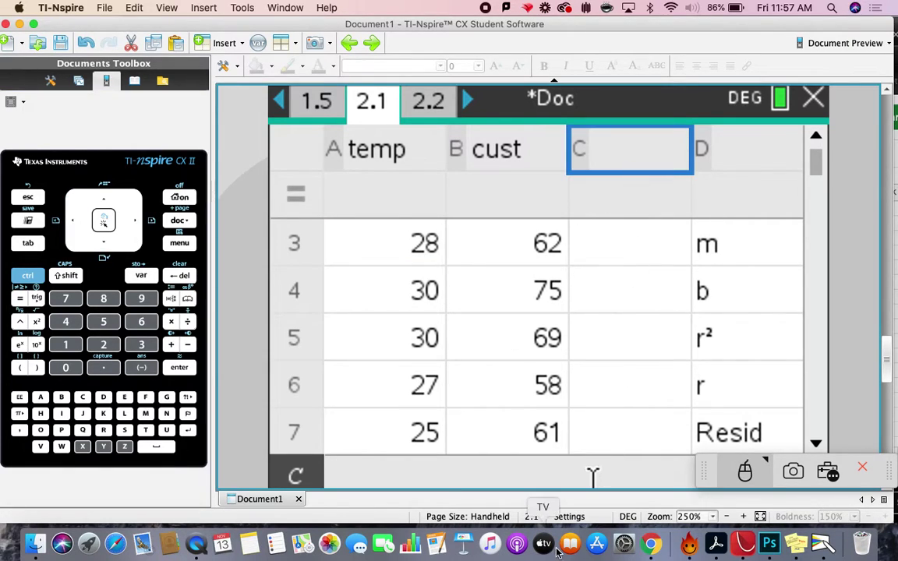
text(ra)
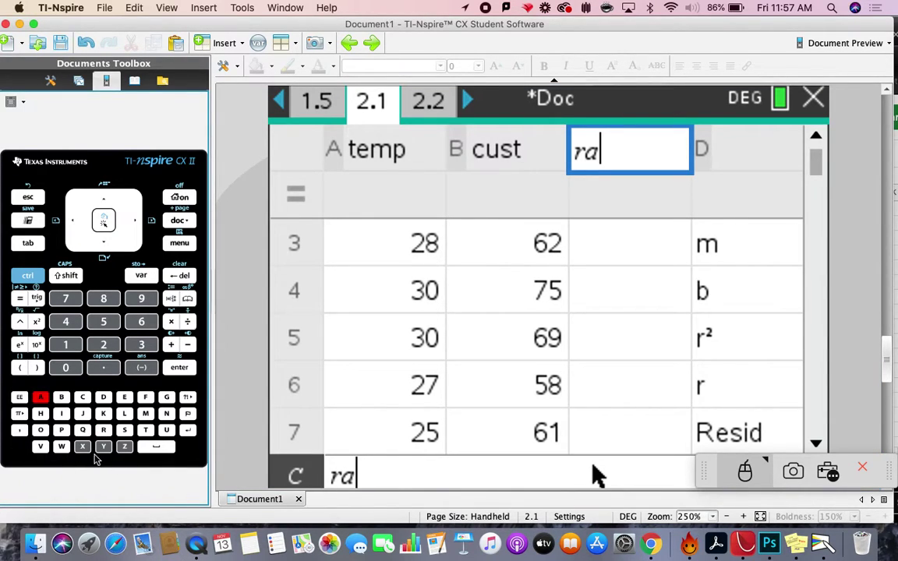
text(nk)
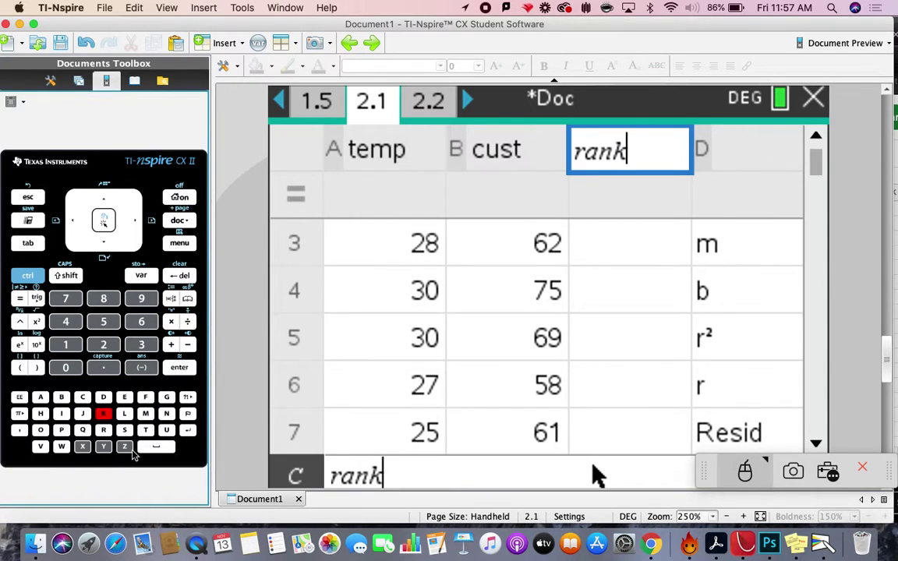
text(t)
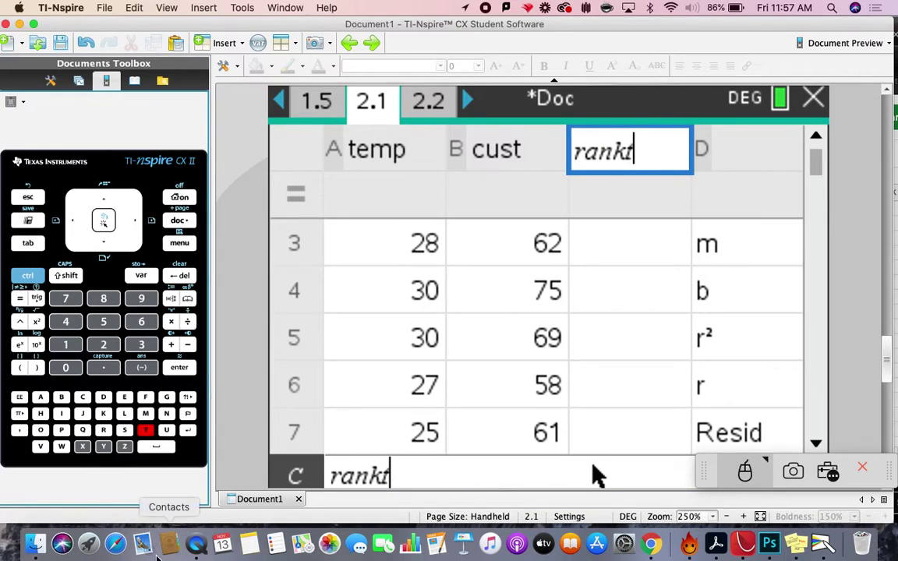
click(746, 156)
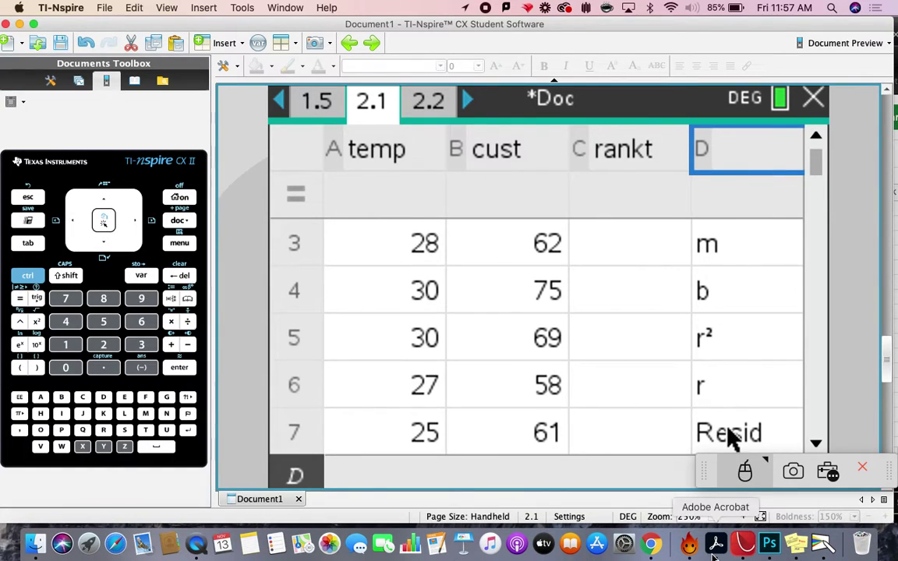
text(r)
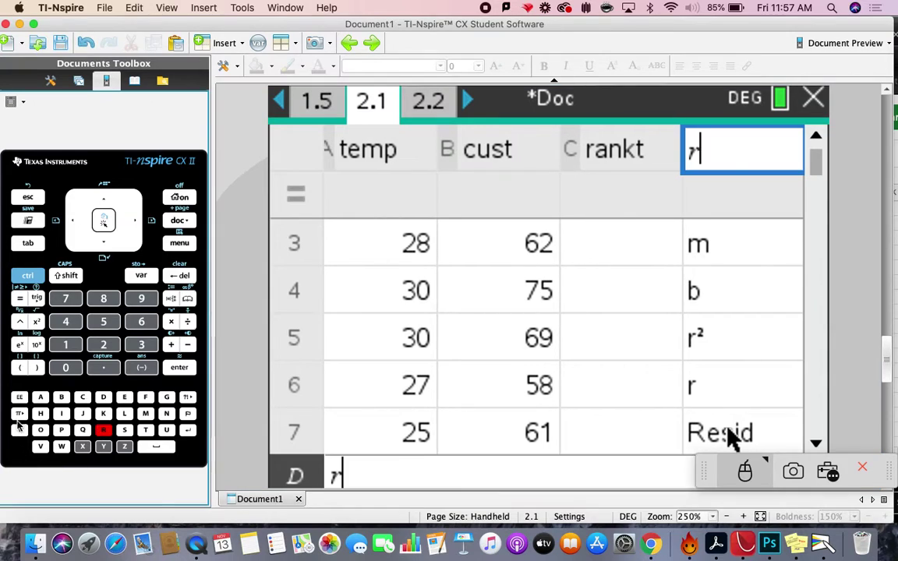
text(a)
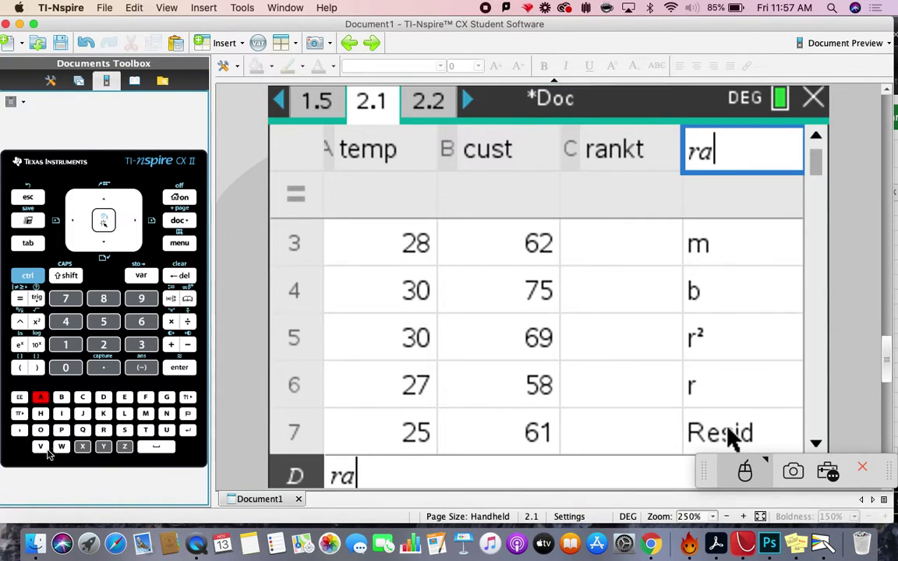
text(nk)
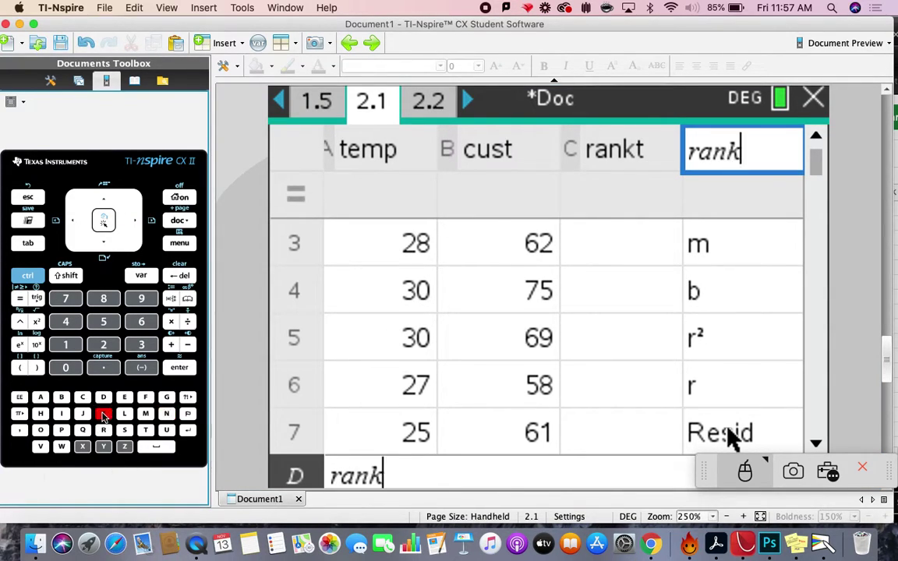
text(c)
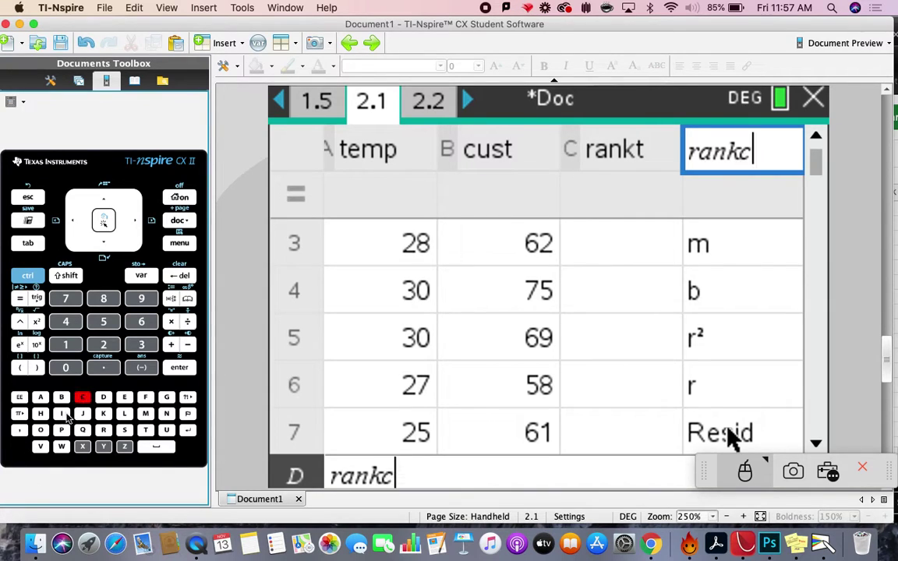
key(Return)
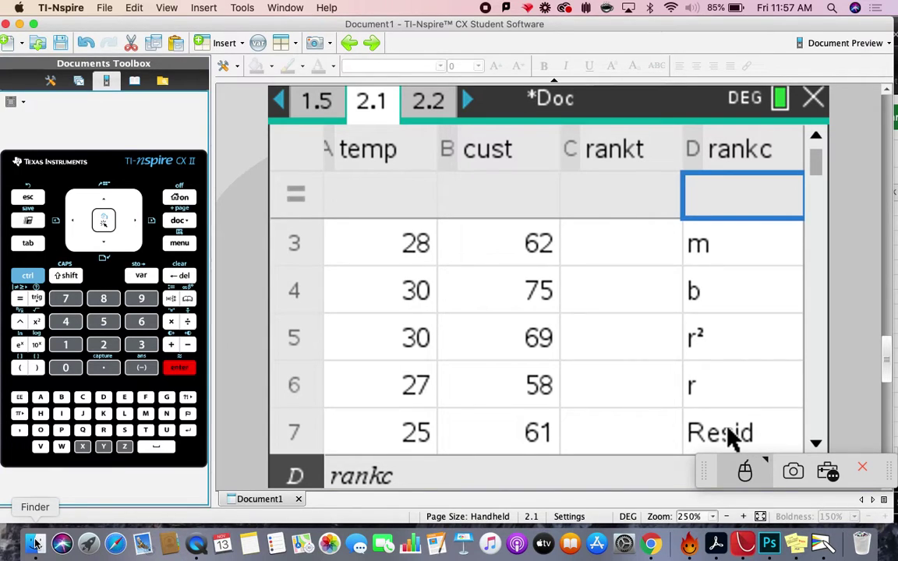
Select the temp and cust data range A1:B24.
click(620, 243)
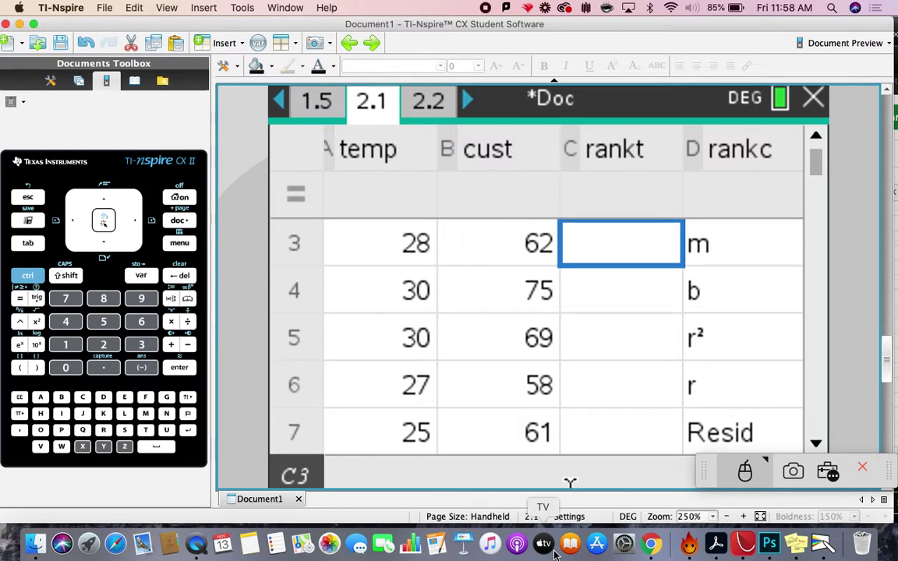
click(382, 243)
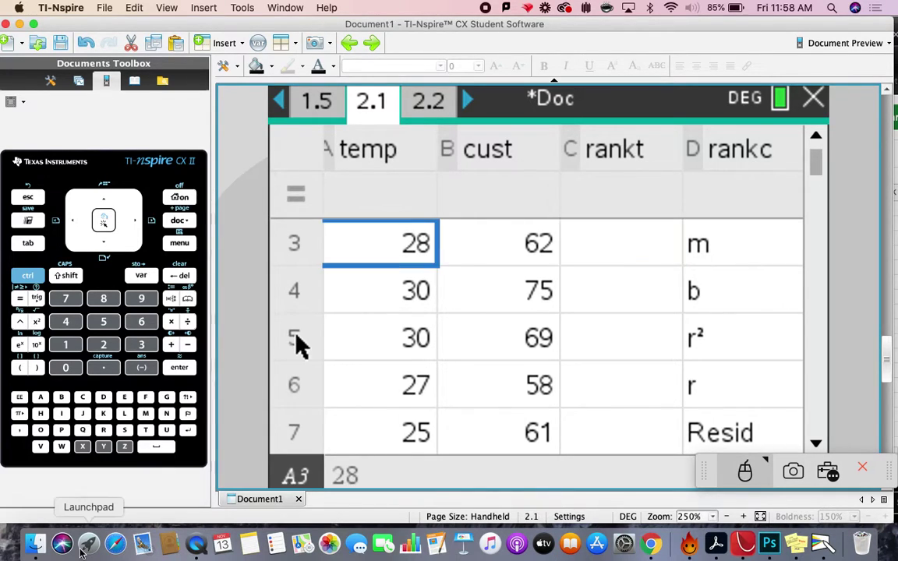
click(82, 197)
click(82, 196)
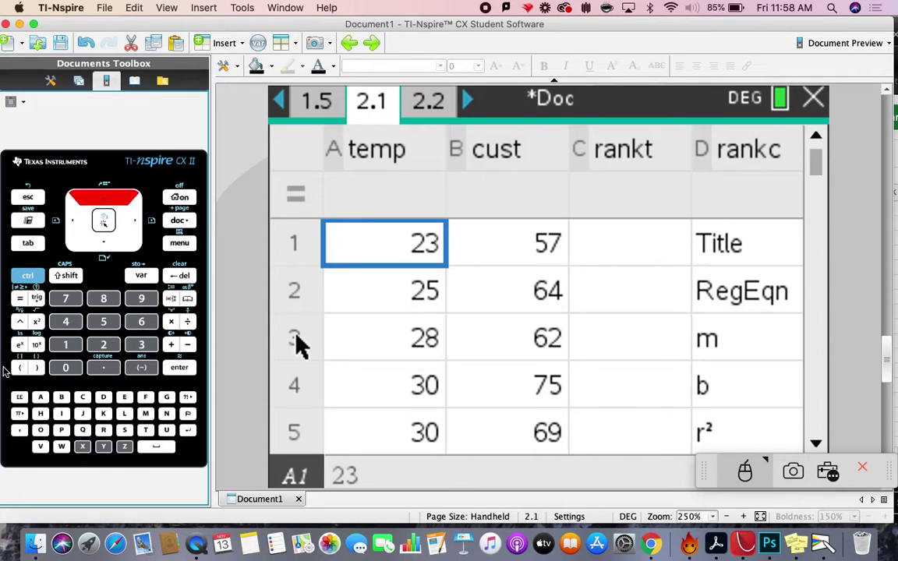
key(shift)
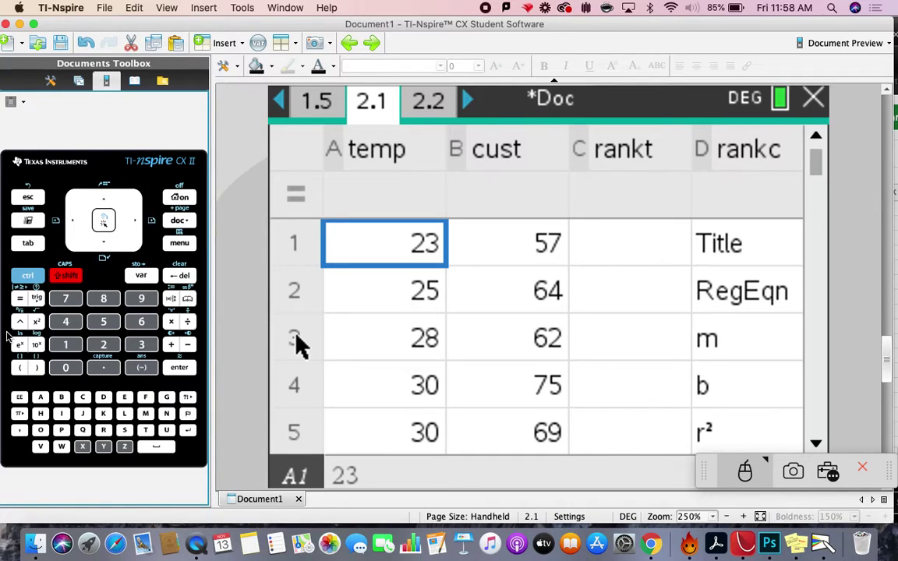
click(394, 250)
drag(393, 249, 471, 256)
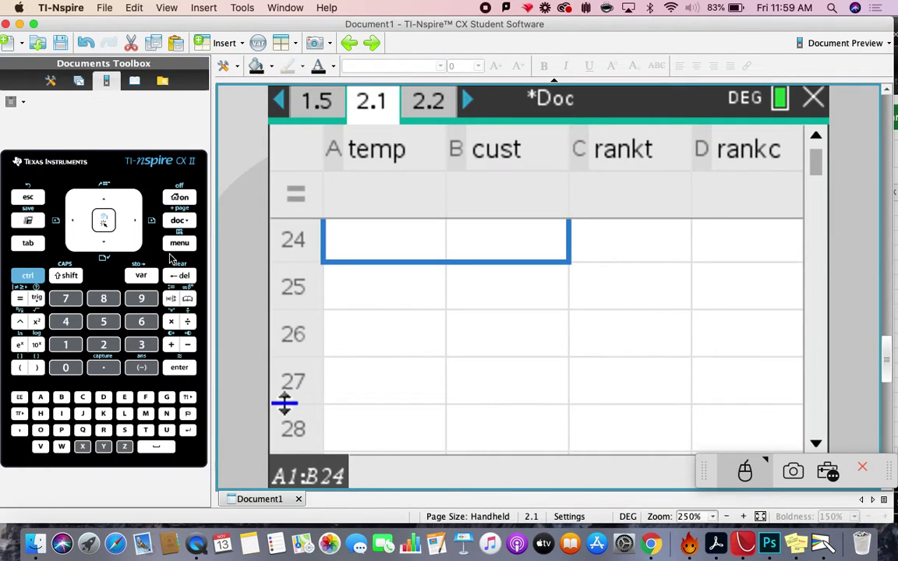
Sort range A1:B24 by column a (temp) in Descending order.
key(super+m)
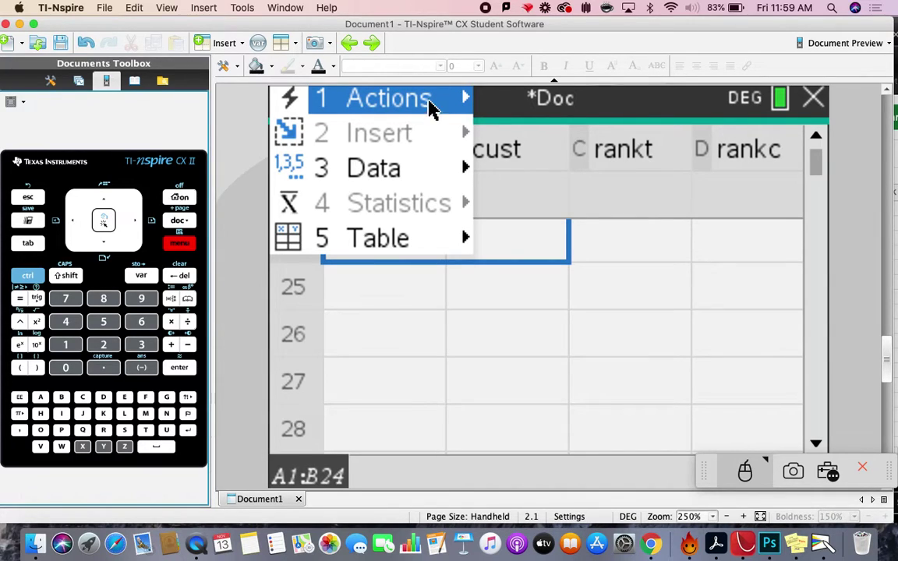
click(382, 240)
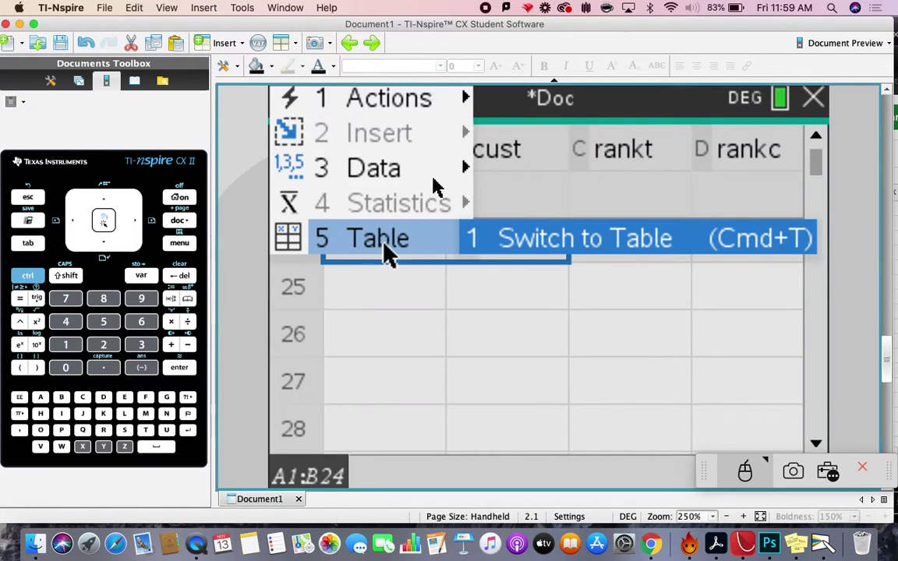
click(421, 101)
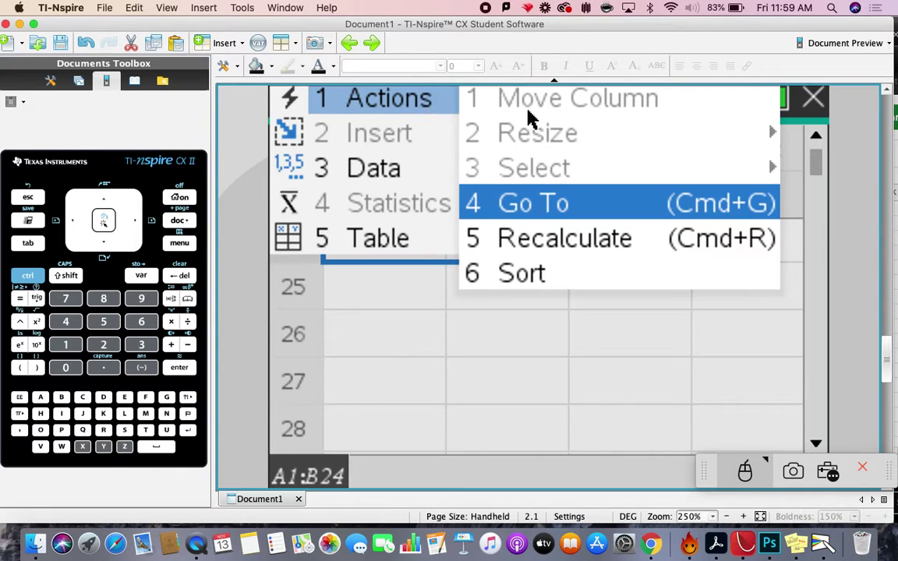
click(585, 283)
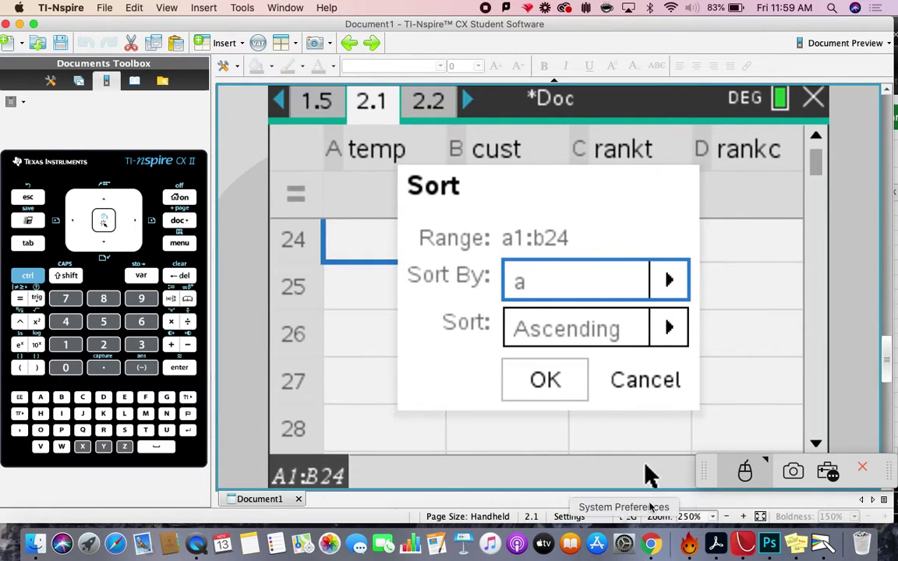
click(637, 341)
key(Down)
key(Return)
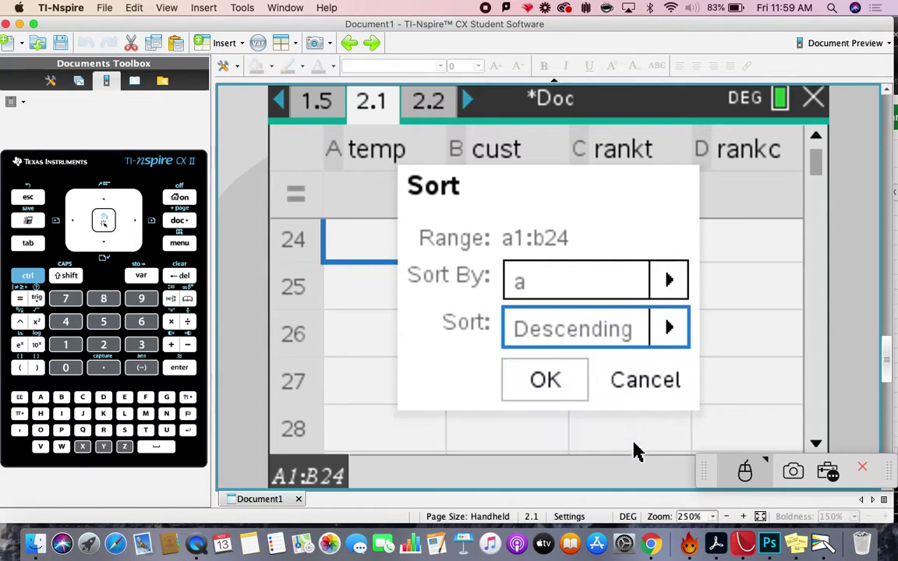
key(Return)
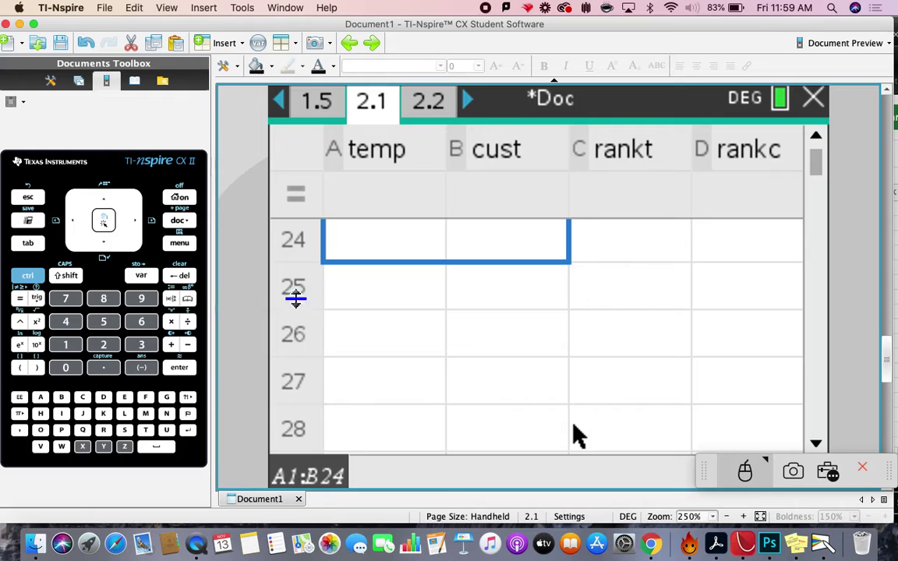
Scroll back to row 1 so the sorted temps read 33, 32, 31 from the top.
click(104, 201)
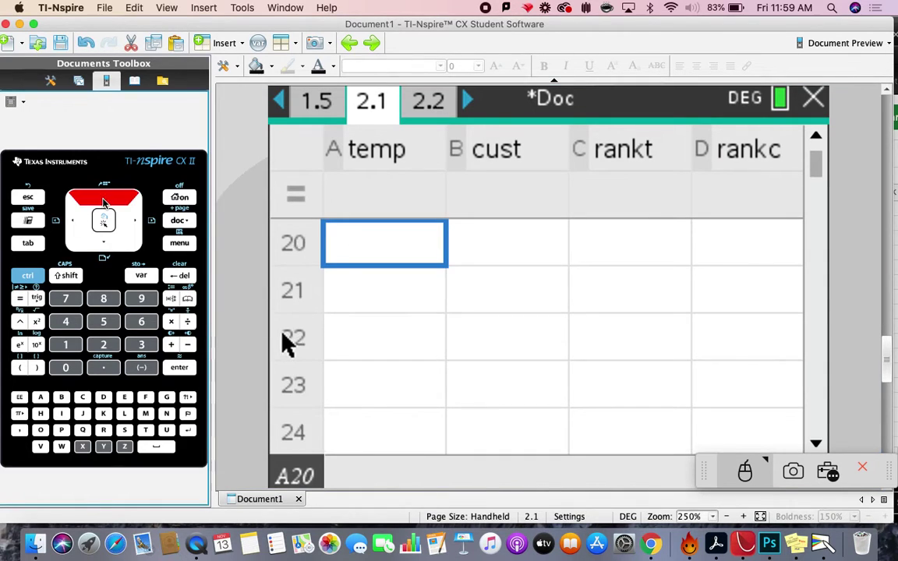
drag(104, 202, 105, 200)
key(Down)
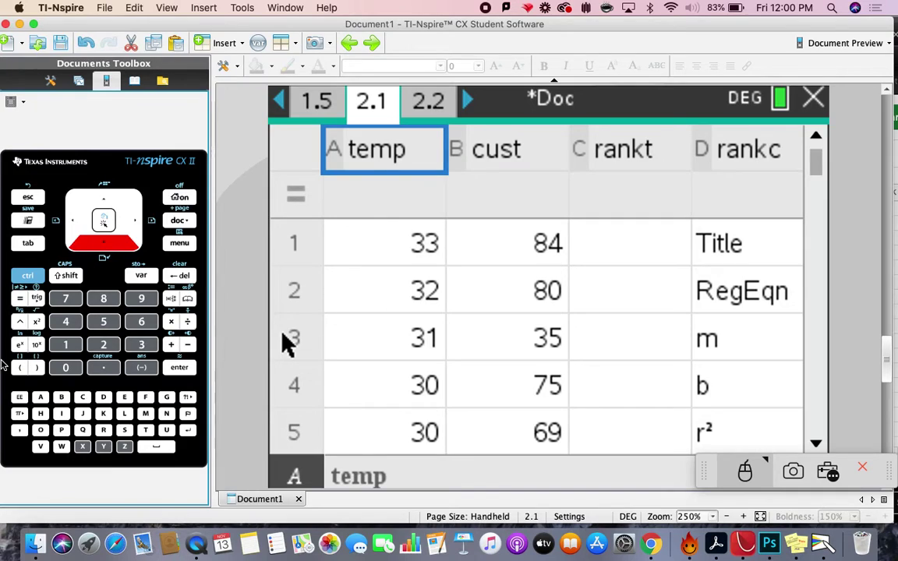
Enter ranks 1, 2, 3, 4, 5, 6 down the rankt column starting at C1.
click(620, 248)
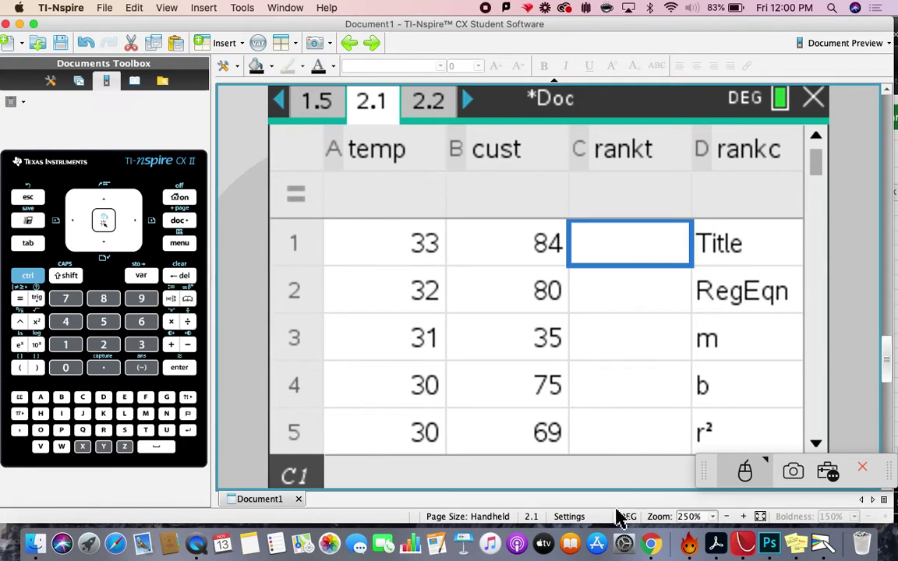
text(1)
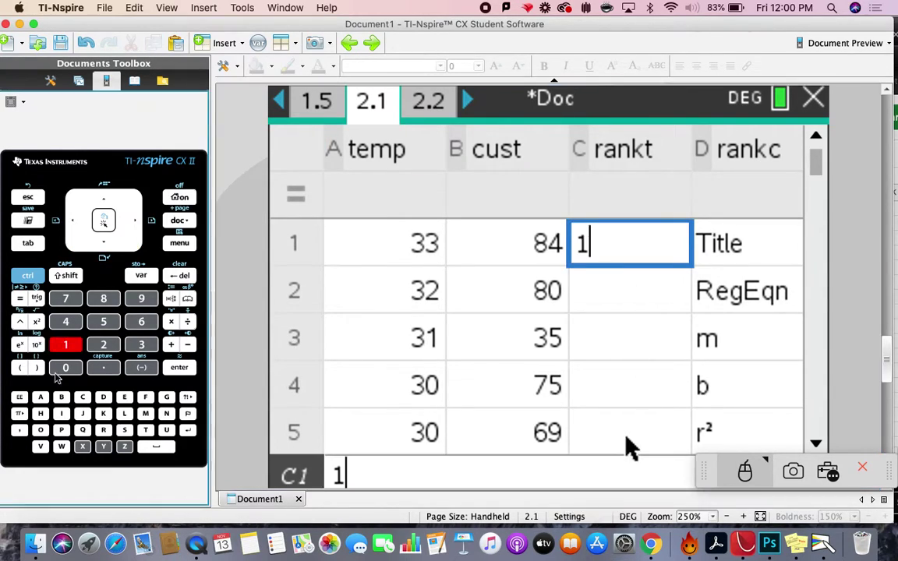
key(Return)
text(2)
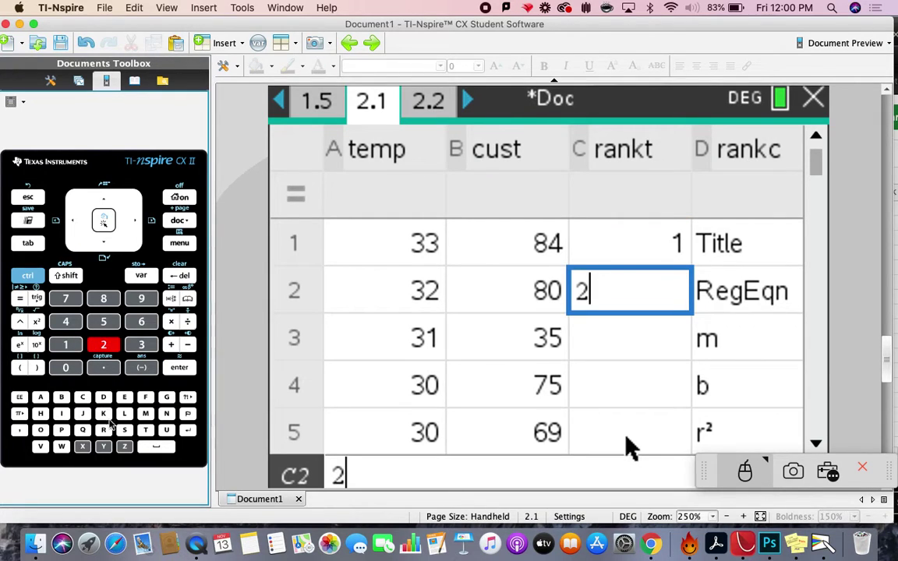
key(Return)
text(3)
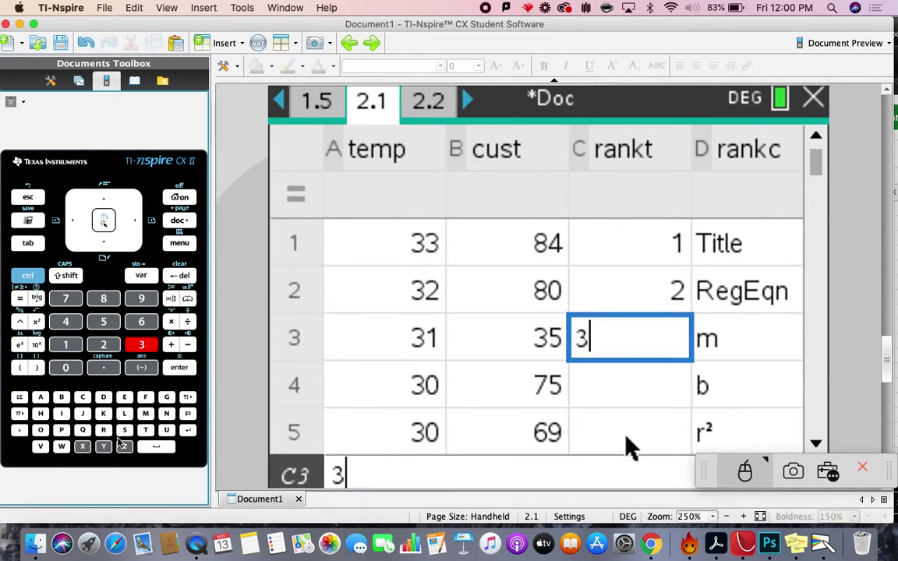
key(Return)
text(4)
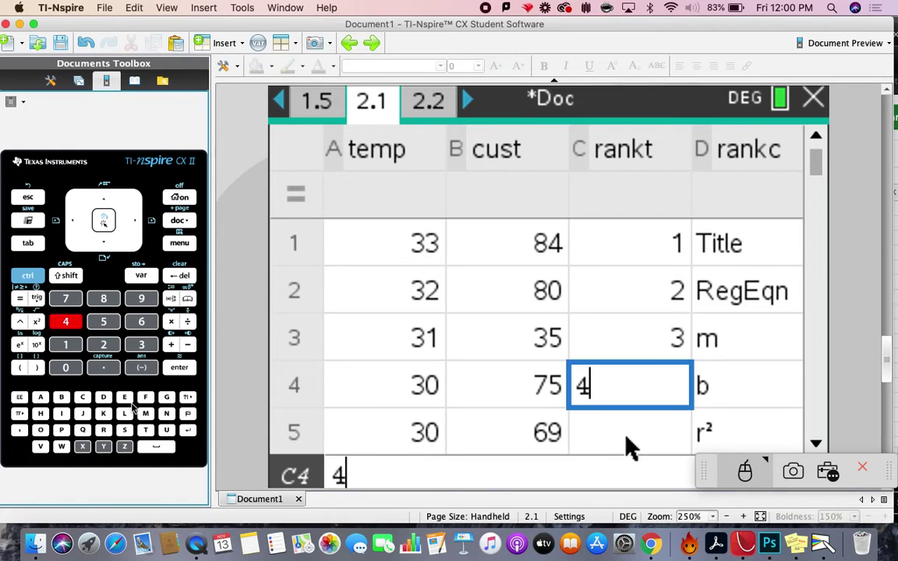
key(Return)
text(5)
key(Return)
text(6)
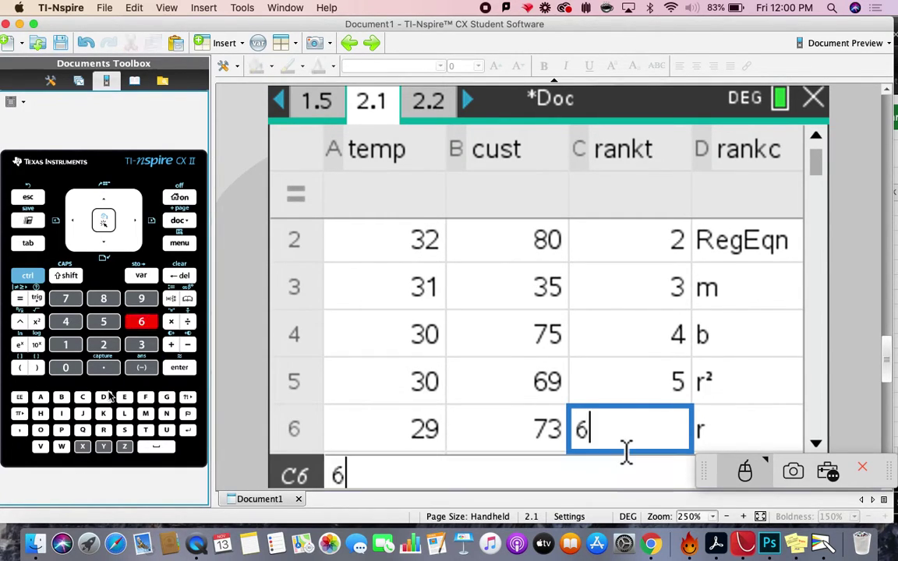
key(Return)
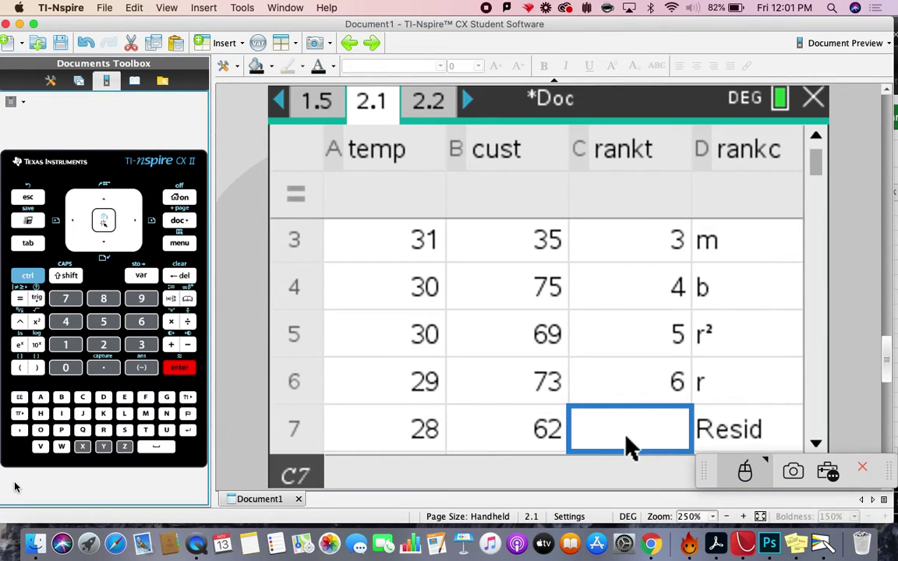
Give rows 4–5 the tied rank 4.5, keep 6 in row 6, and enter 7, 8, 9 in rows 7–9.
click(637, 295)
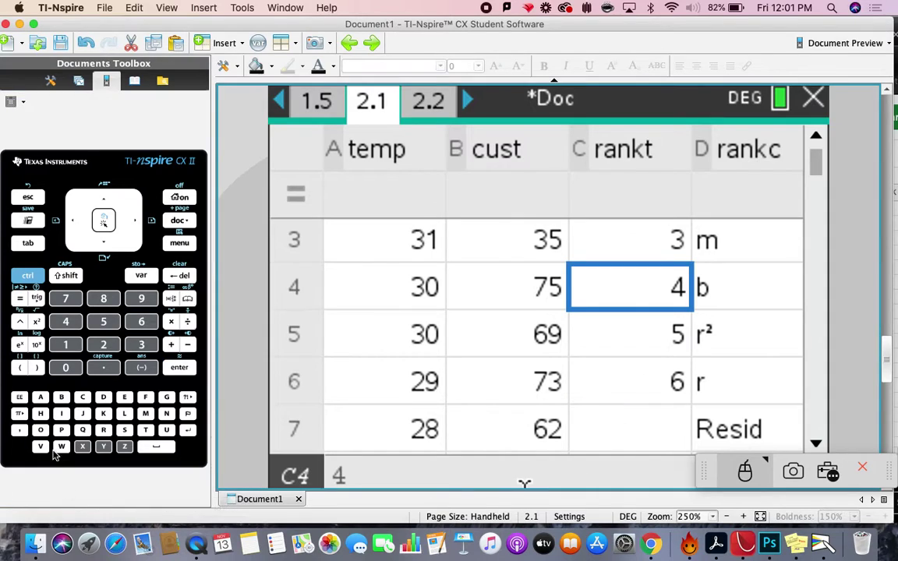
text(4.5)
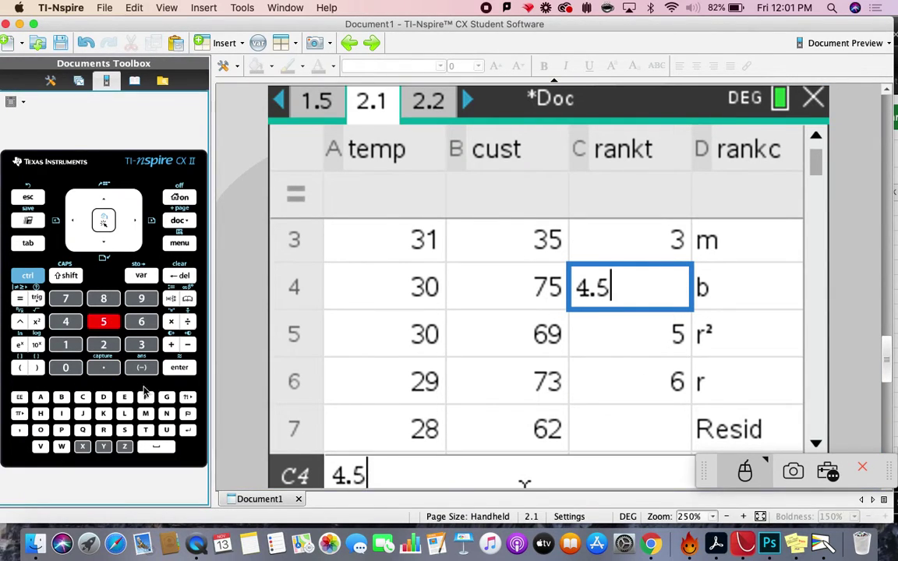
key(Return)
text(4.5)
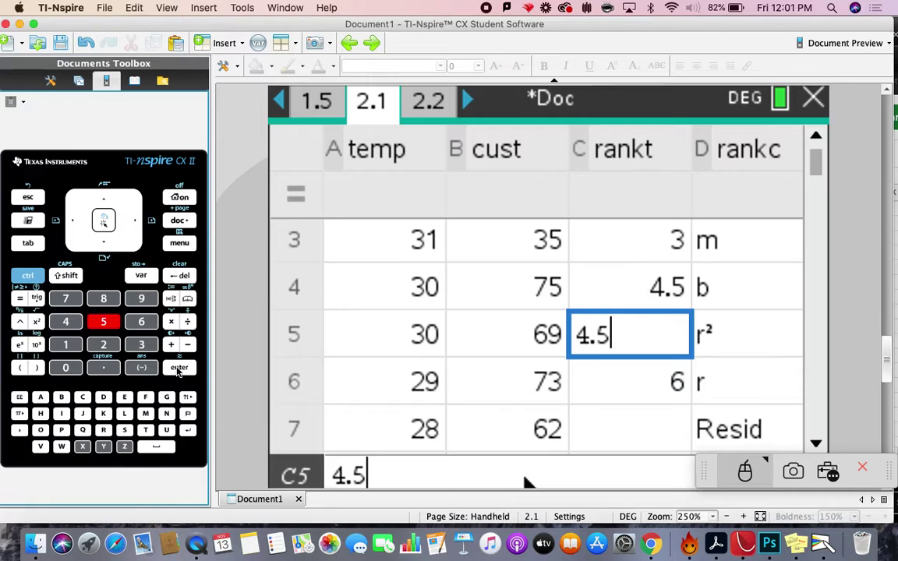
key(Return)
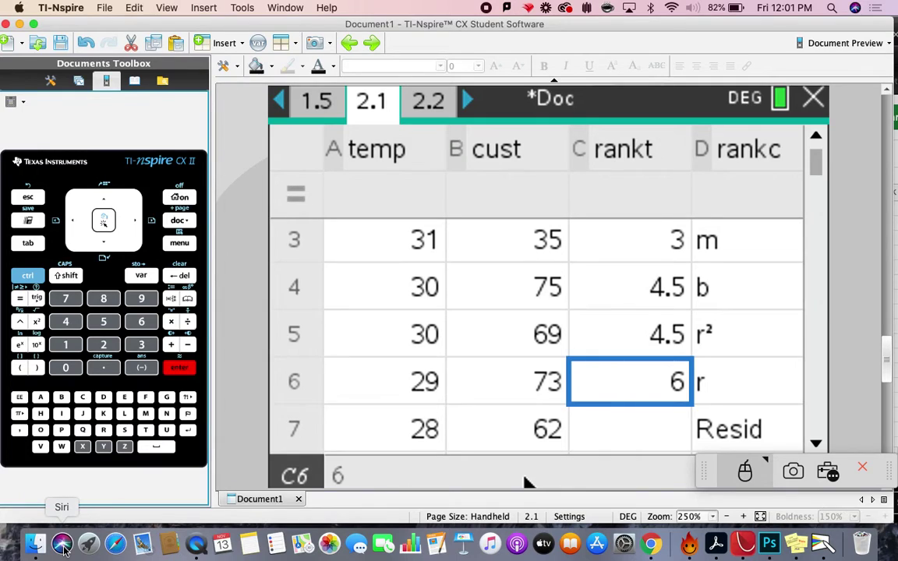
key(Return)
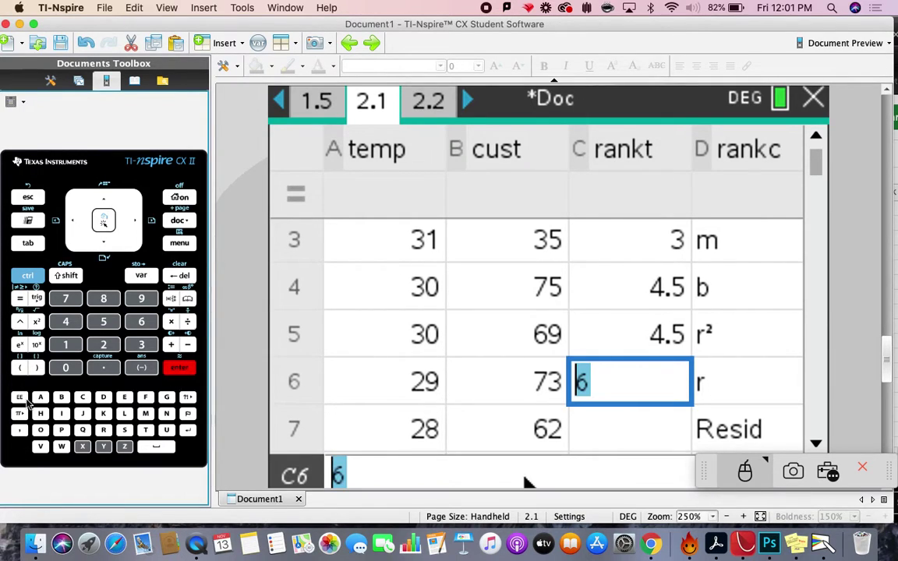
key(Return)
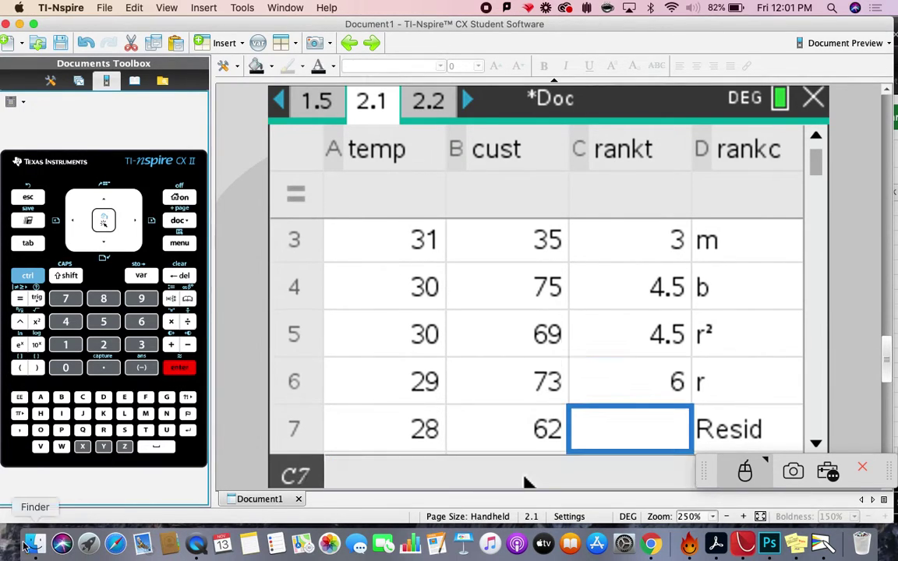
text(7)
key(Return)
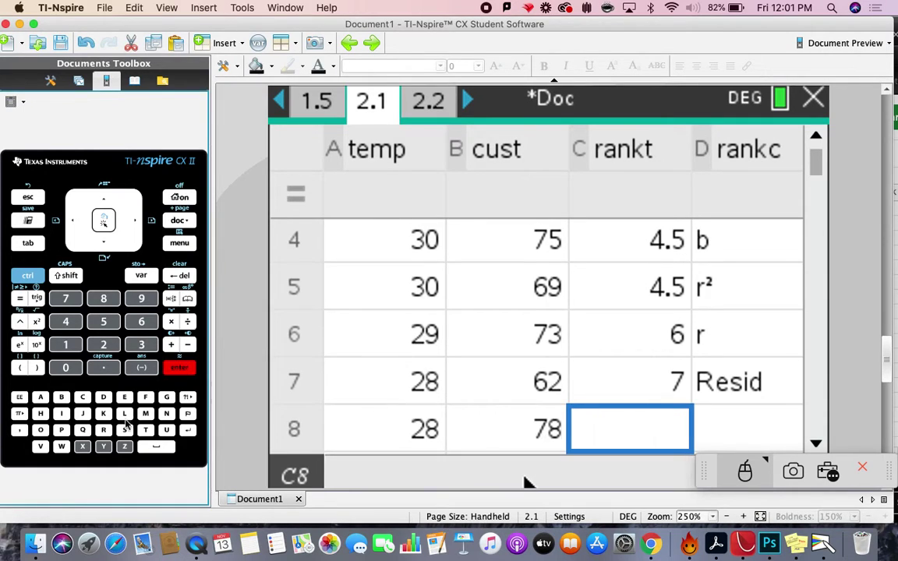
text(8)
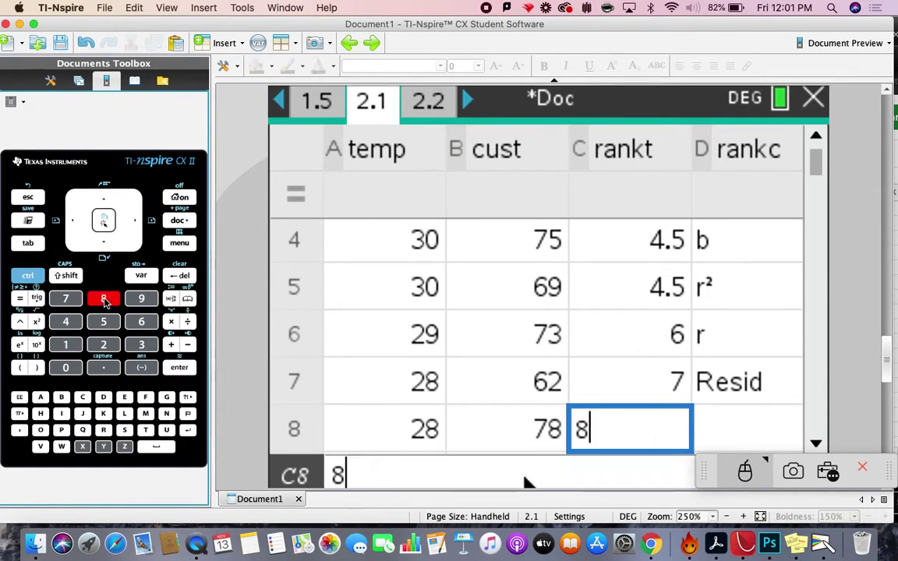
key(Return)
text(9)
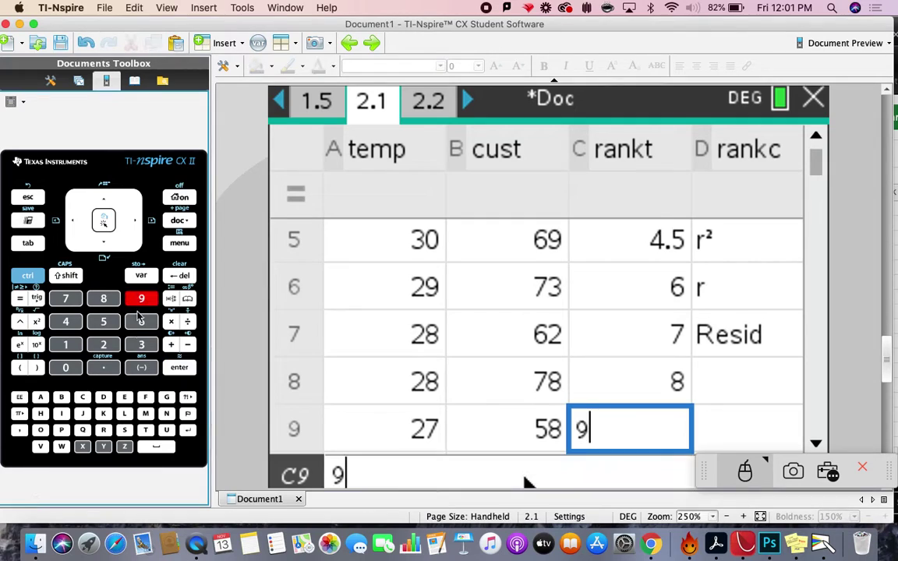
key(Return)
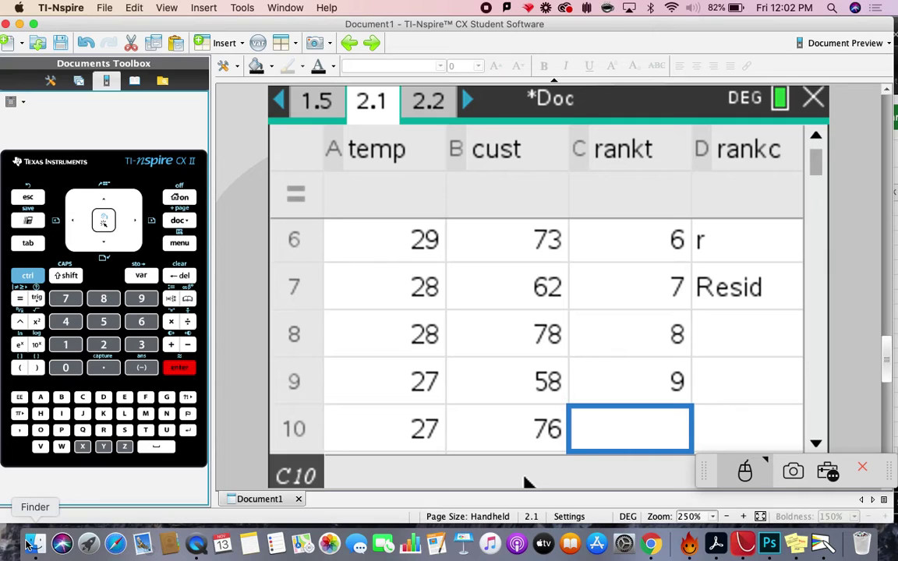
Change rows 7–8 to the tied rank 7.5, keep 9, and enter 10 and 11.
click(584, 277)
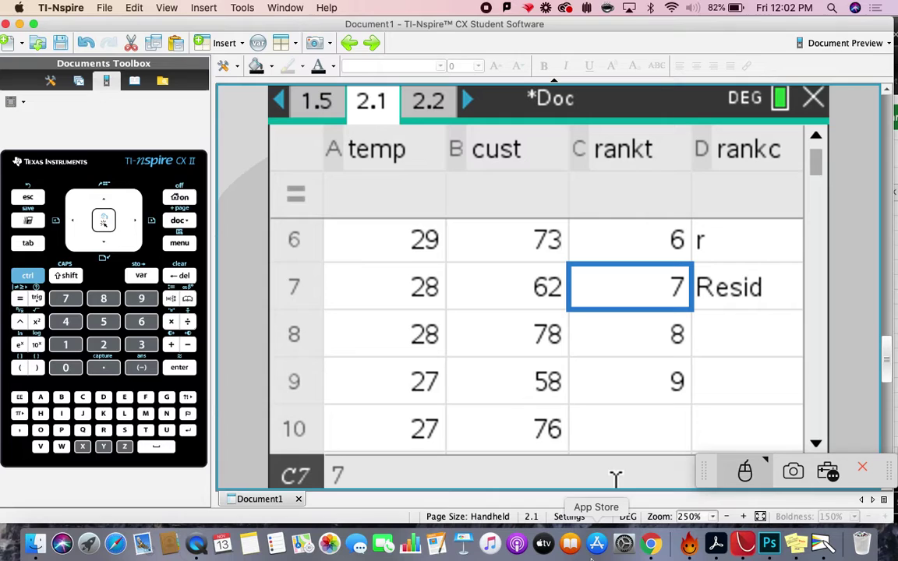
text(7.5)
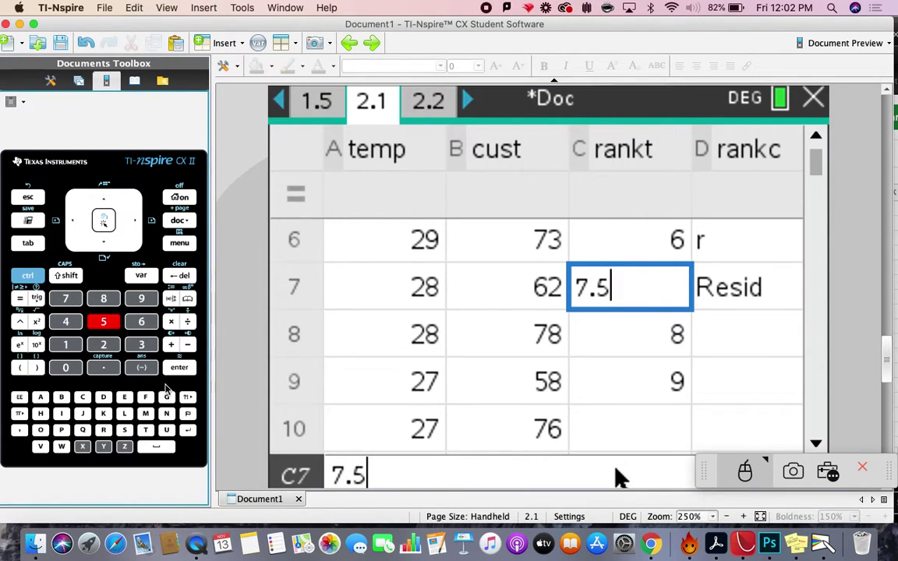
key(Return)
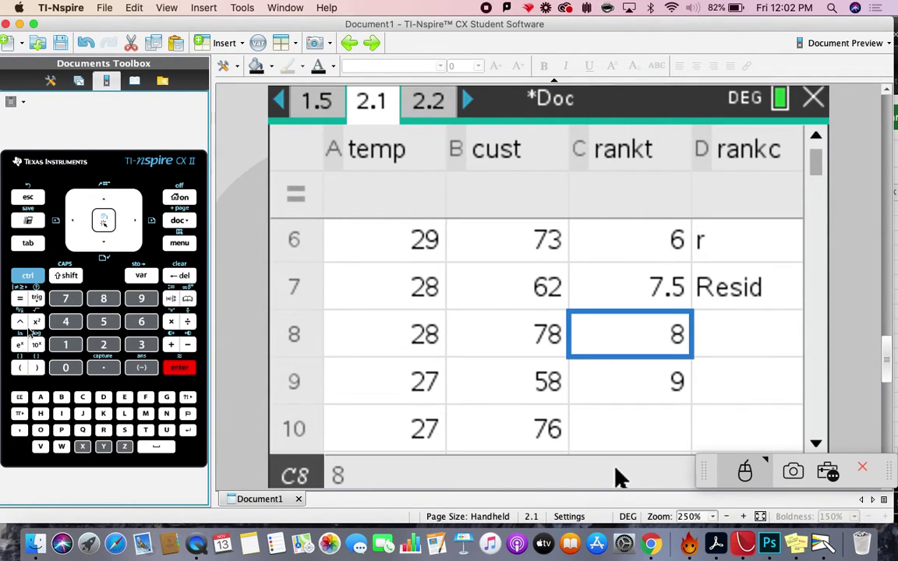
text(7.5)
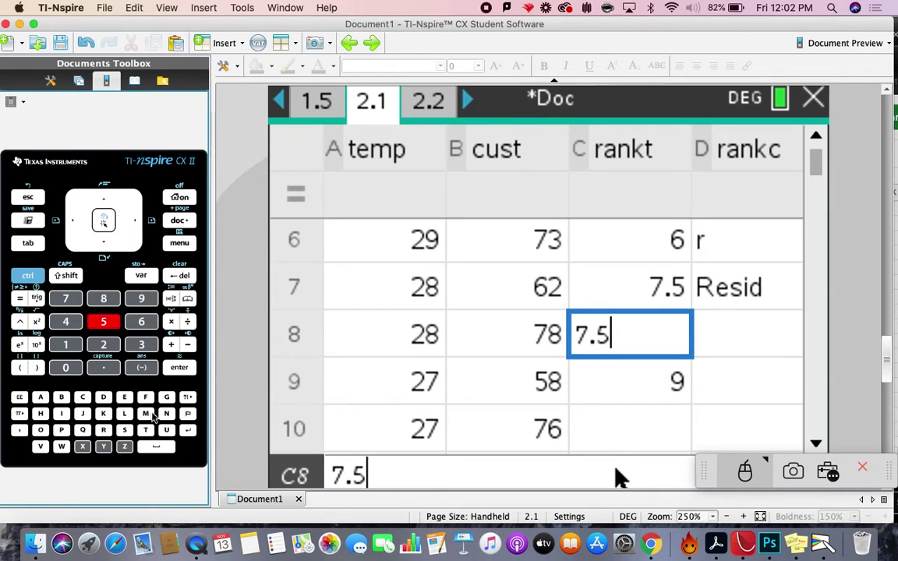
key(Return)
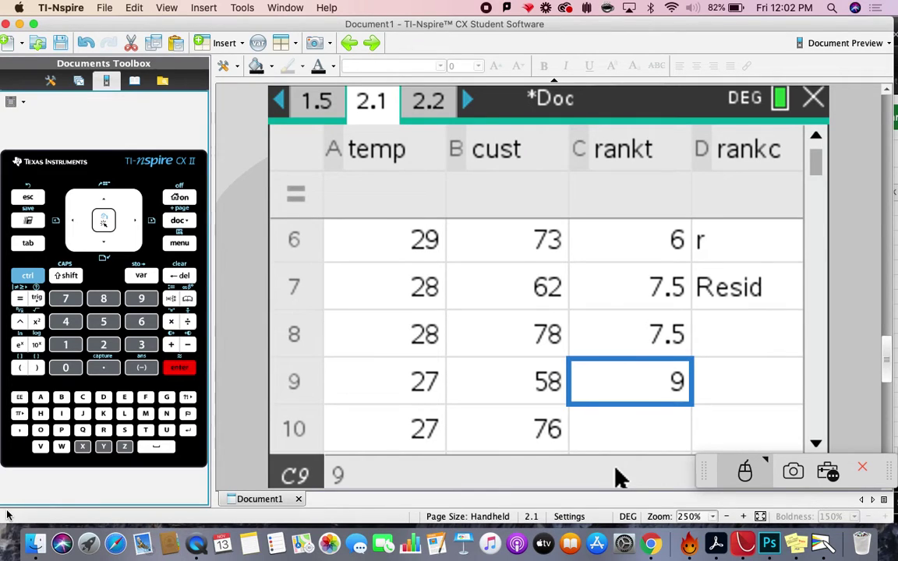
key(Return)
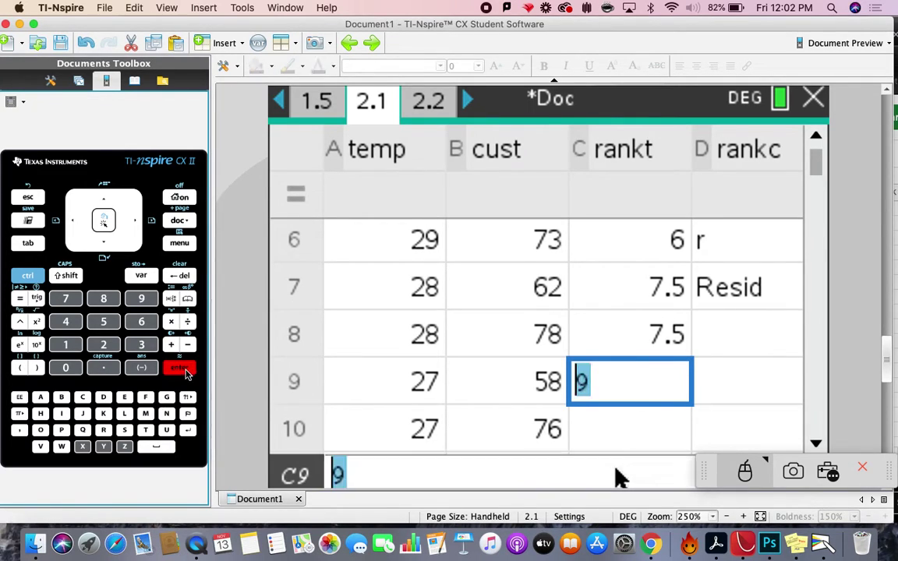
key(Return)
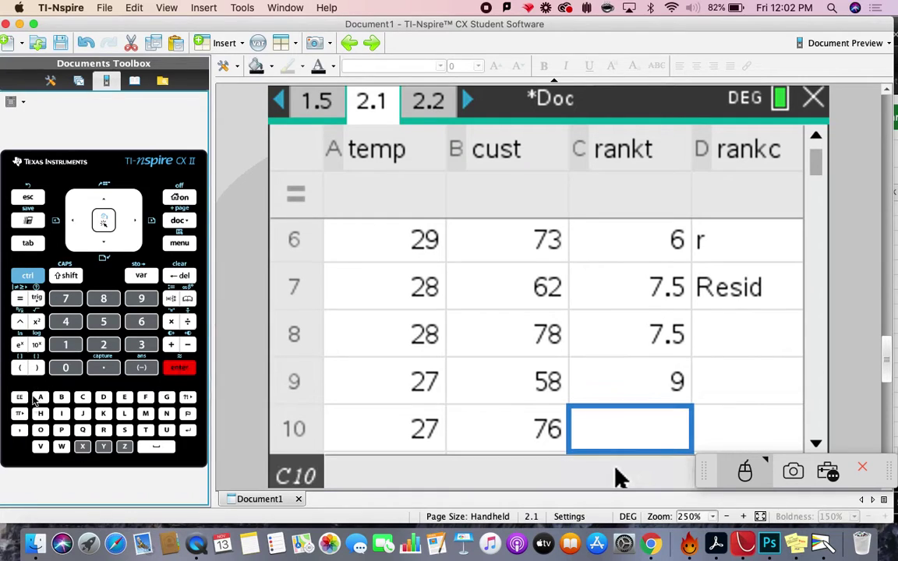
text(10)
key(Return)
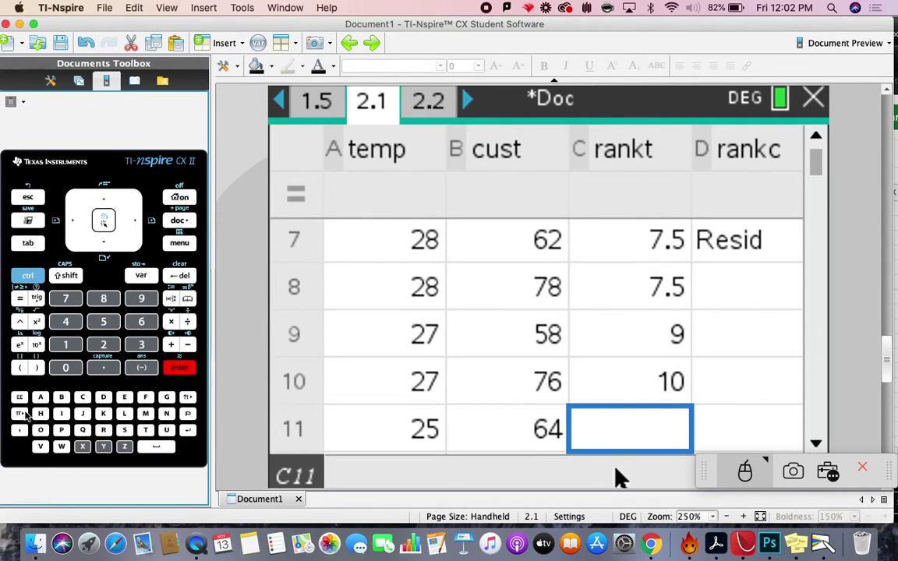
text(11)
key(Return)
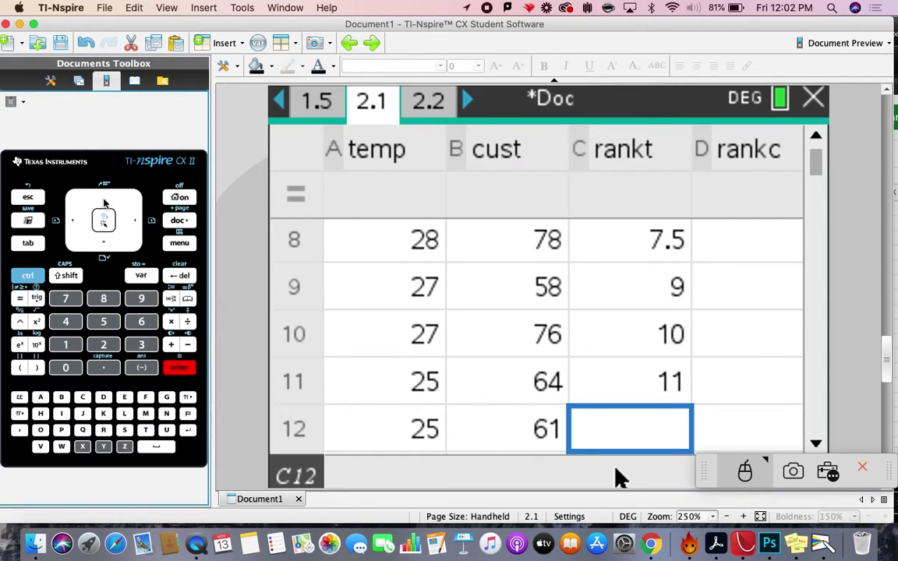
Check the rankt values from the top of the column down to row 11.
key(Up)
key(Up)
key(Up)
key(Up)
key(Up)
key(Up)
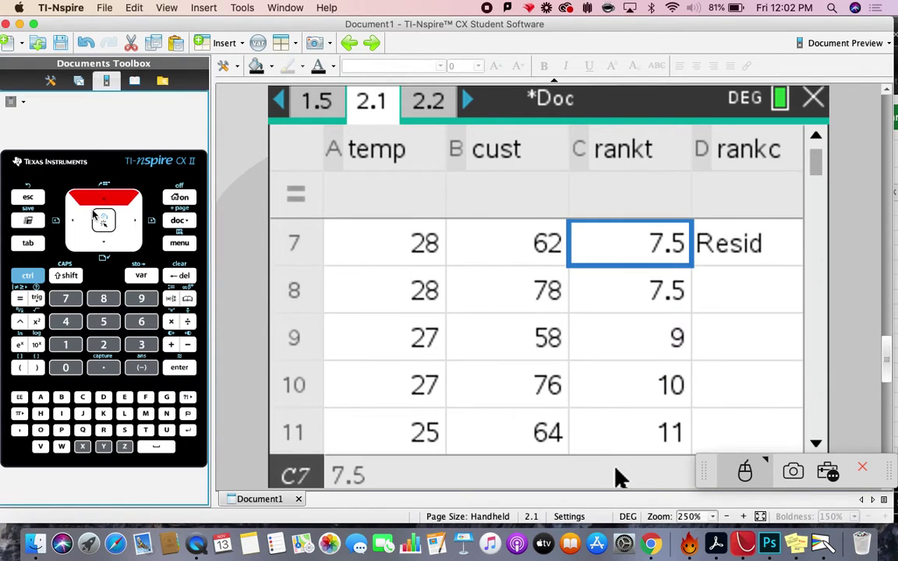
key(Up)
key(Up)
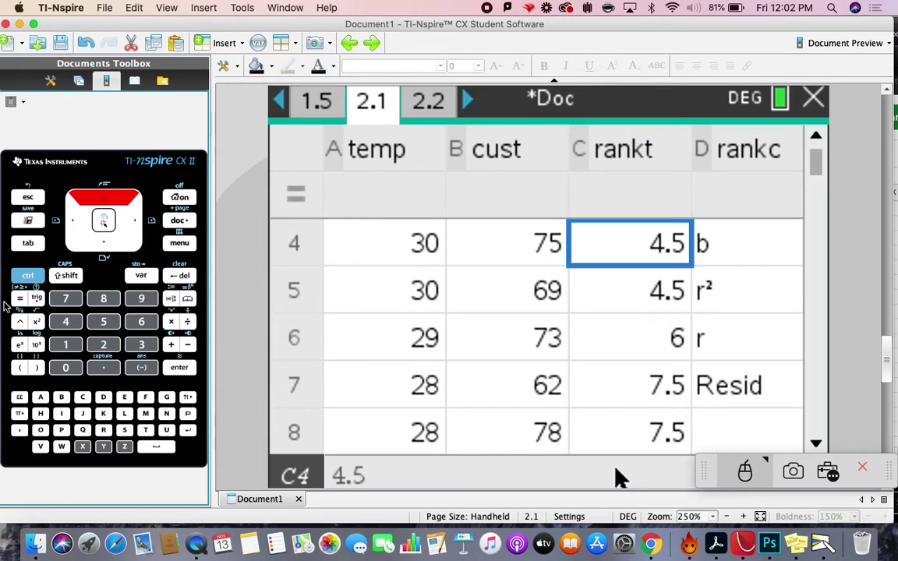
click(101, 212)
click(102, 212)
click(102, 212)
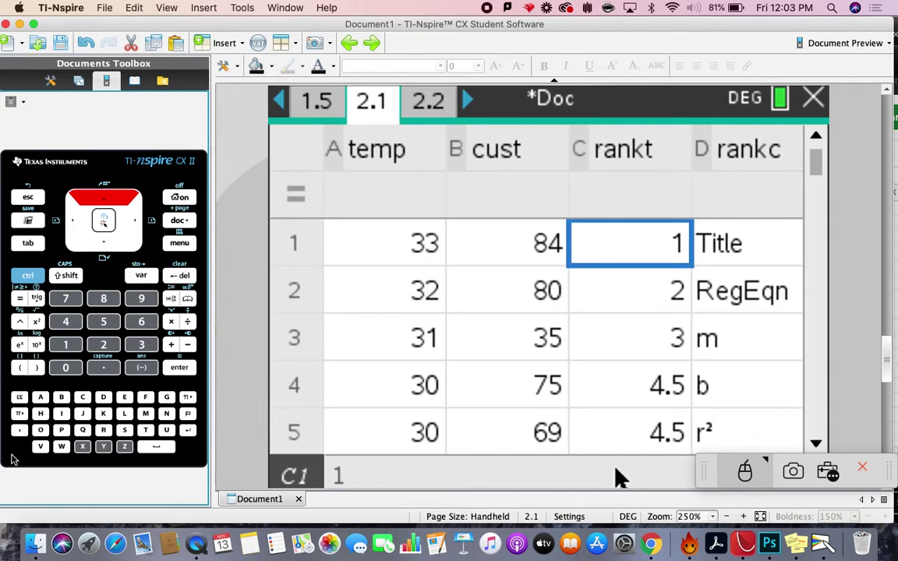
click(102, 246)
click(100, 247)
click(98, 247)
click(100, 247)
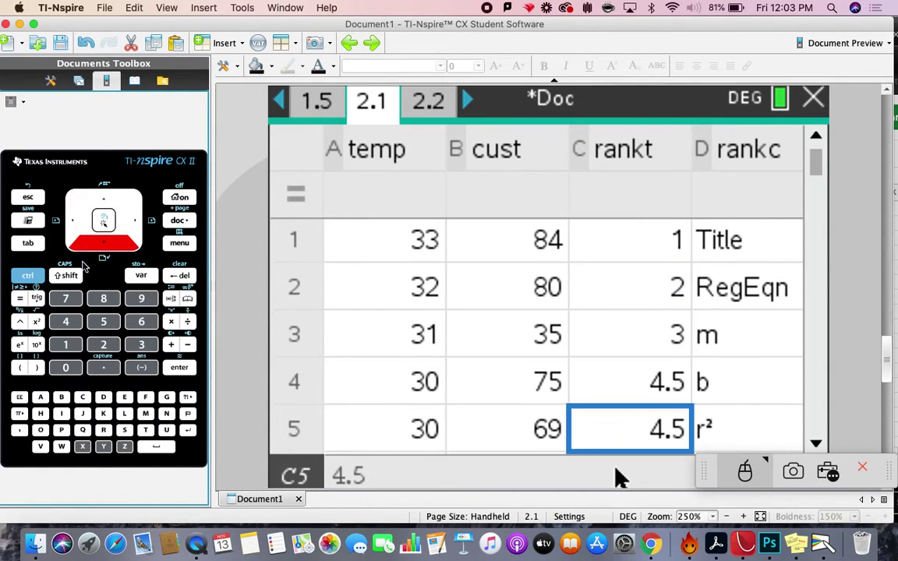
click(100, 246)
click(100, 246)
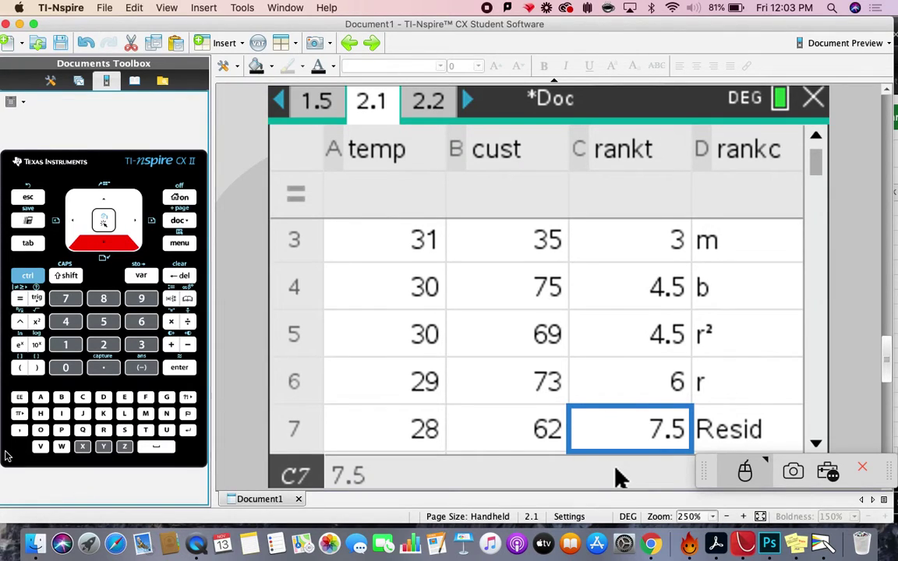
click(87, 230)
click(95, 231)
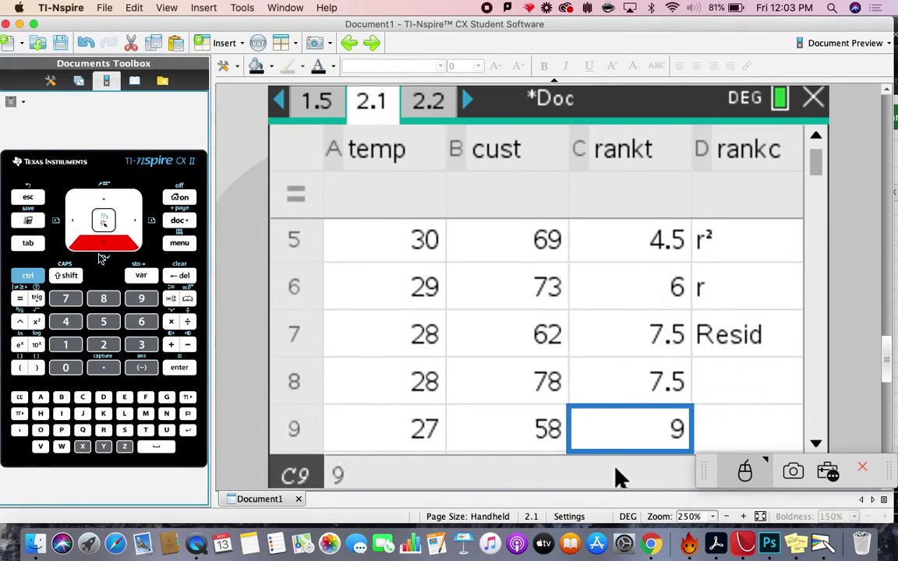
click(92, 251)
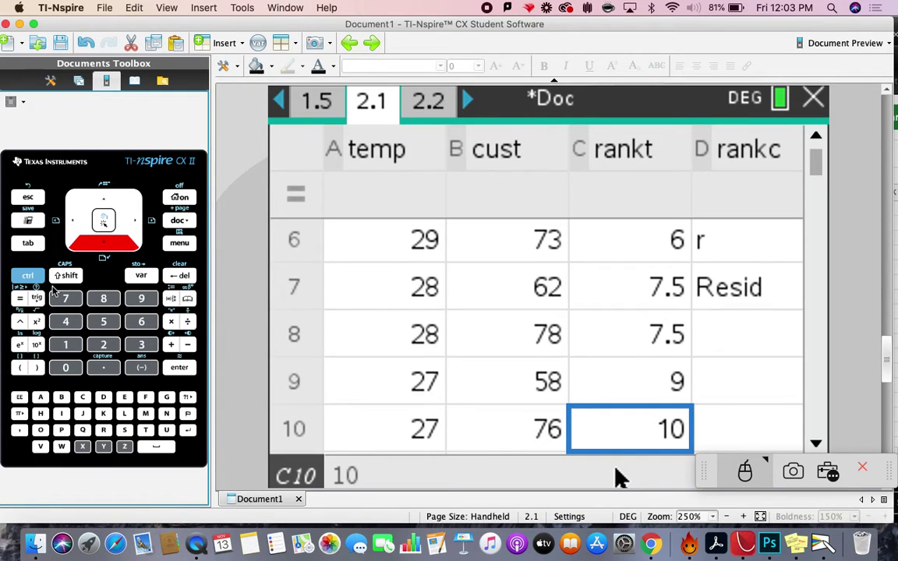
key(Down)
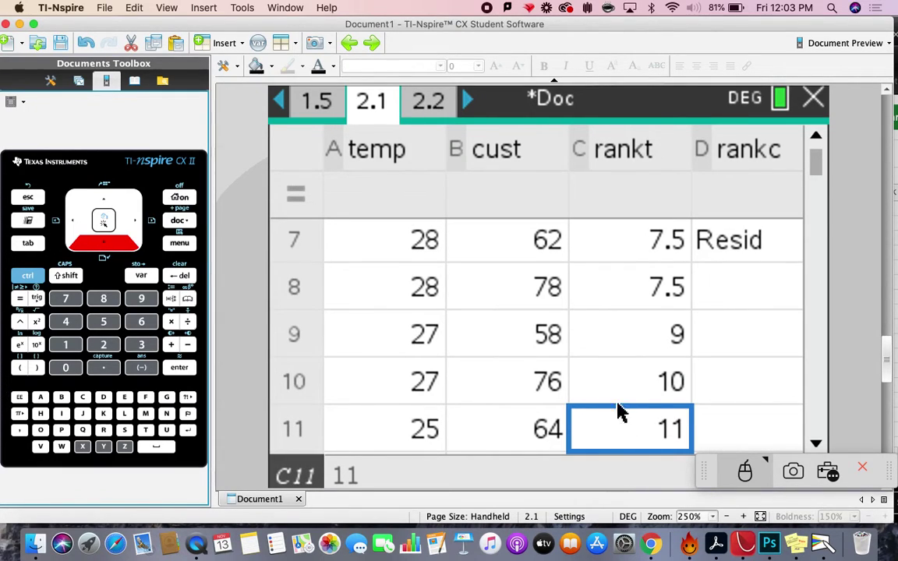
Give rows 9 and 10 the tied rank 9.5 in rankt.
click(581, 315)
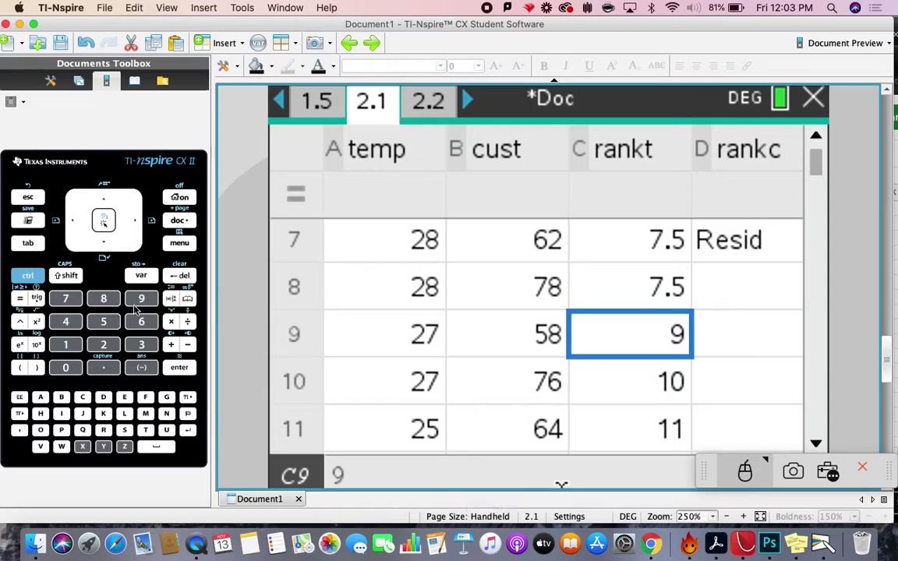
text(9.5)
key(Return)
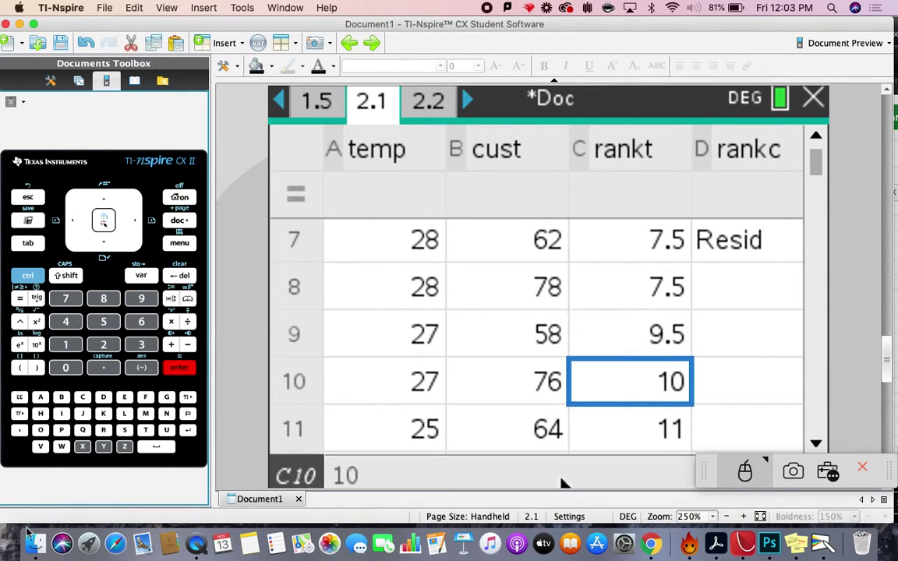
text(9.5)
key(Return)
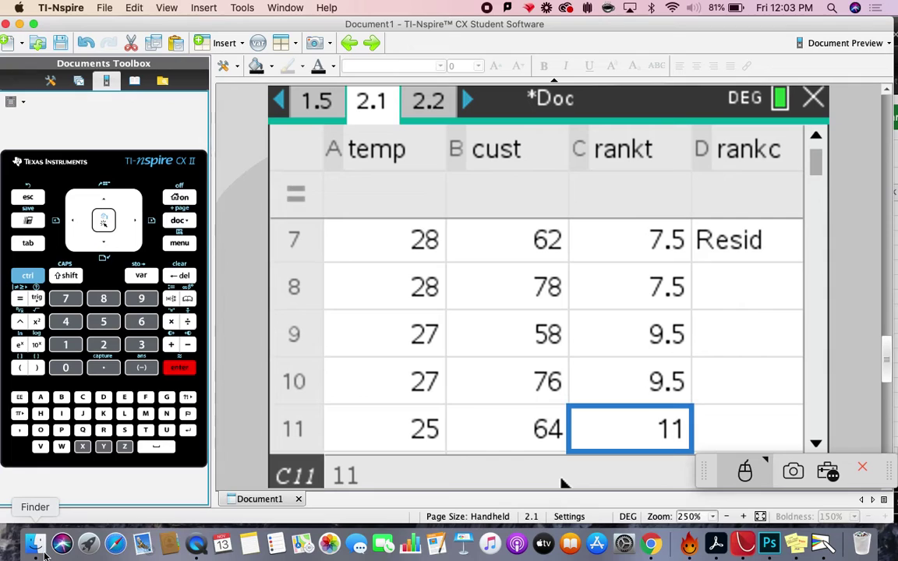
Give rows 11 and 12 the tied rank 11.5, and row 13 rank 13.
key(Return)
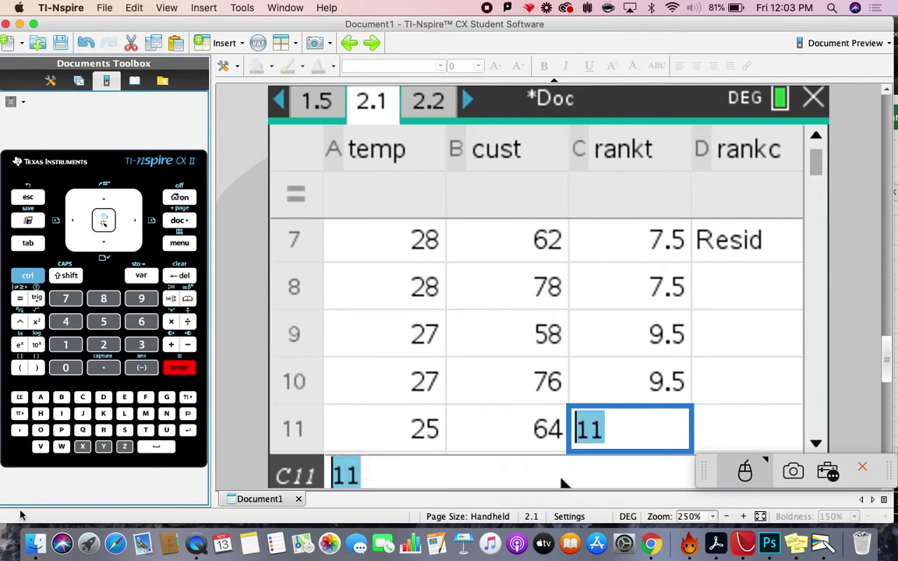
key(Return)
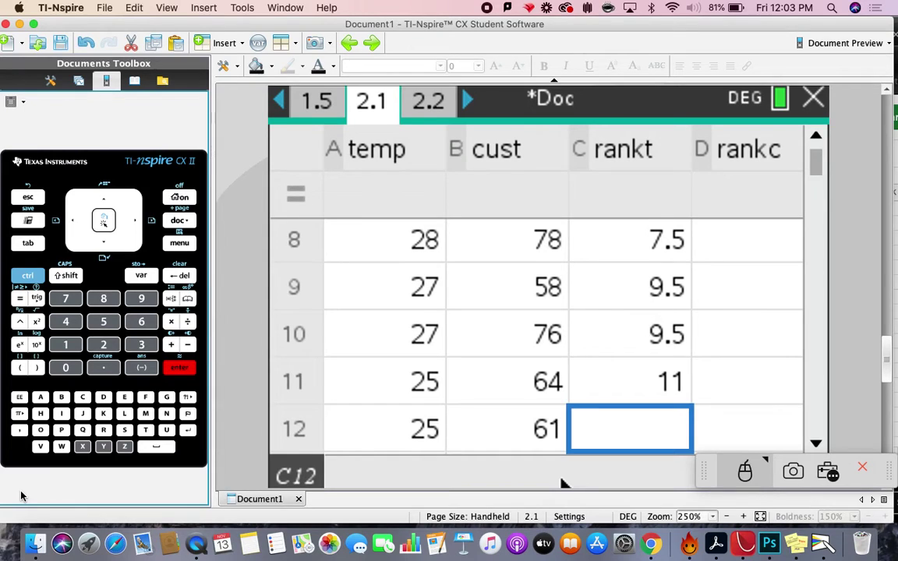
text(12)
click(176, 372)
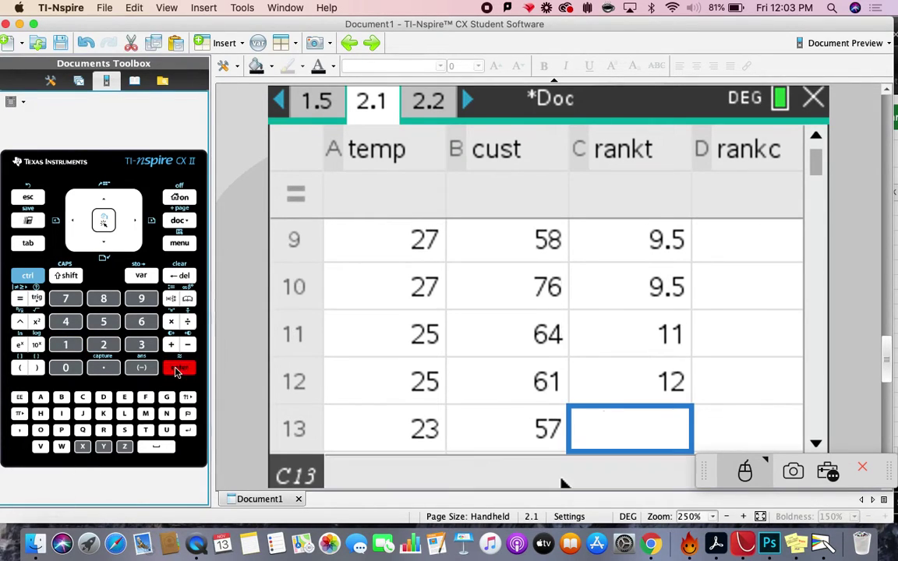
click(657, 348)
text(11)
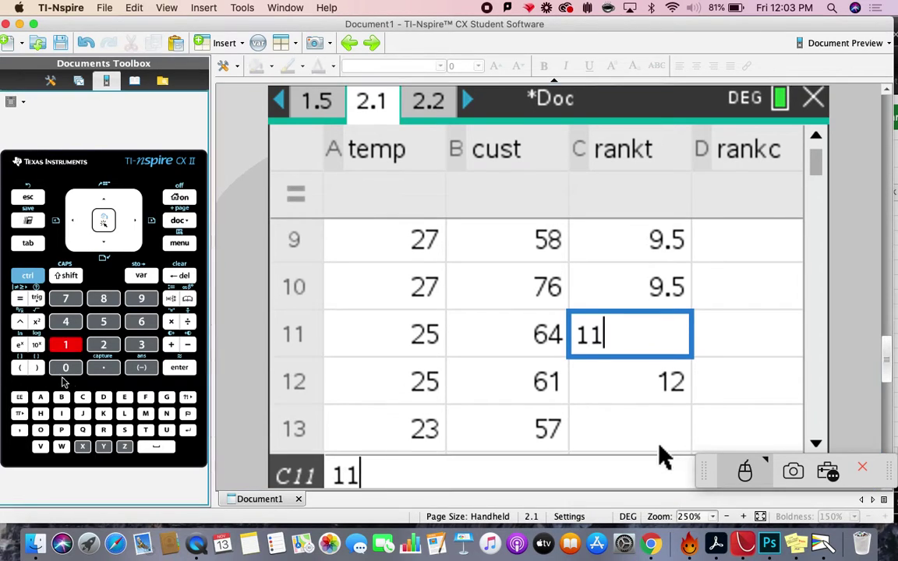
text(.5)
key(Return)
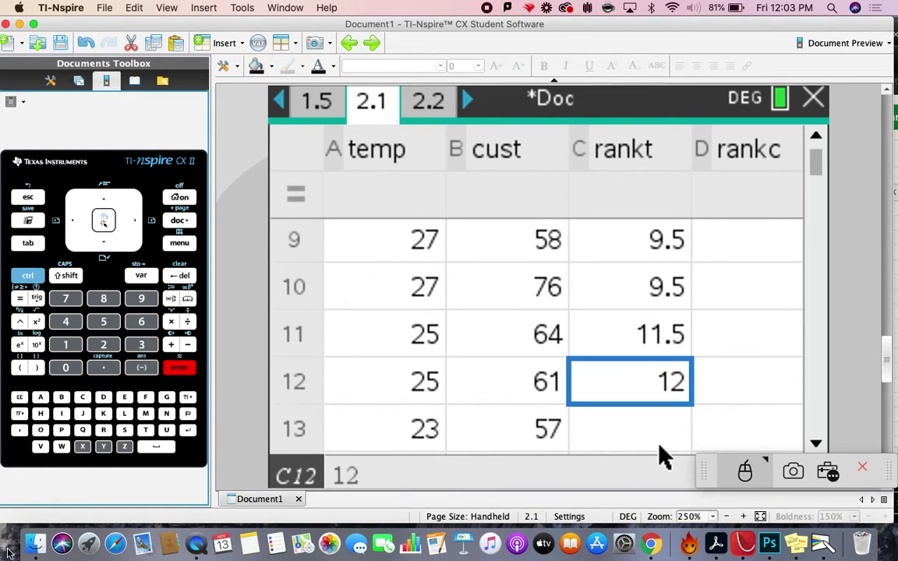
text(11.5)
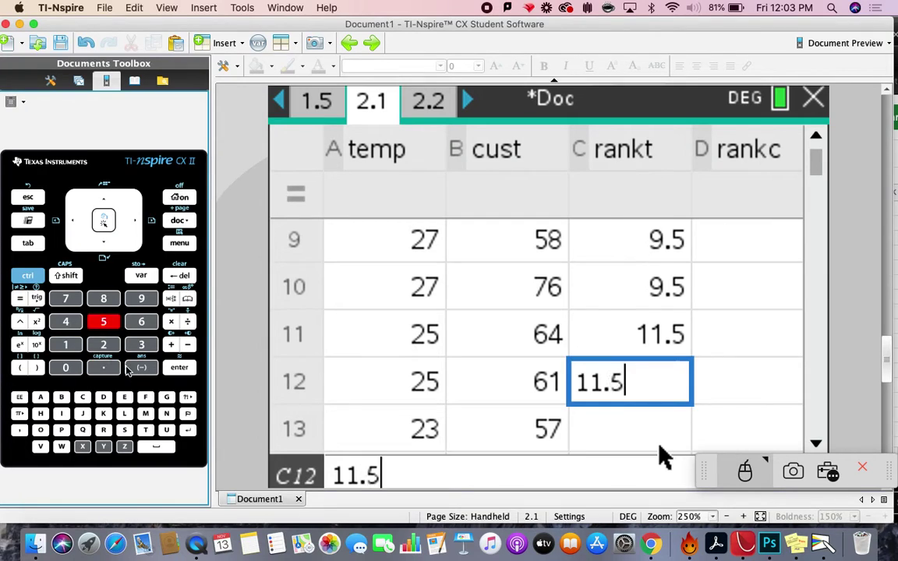
key(Return)
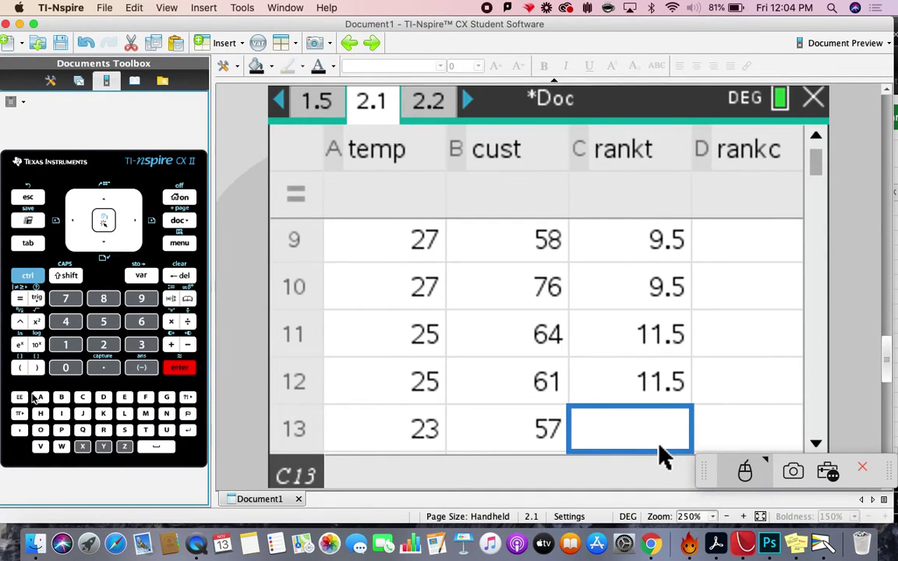
text(13)
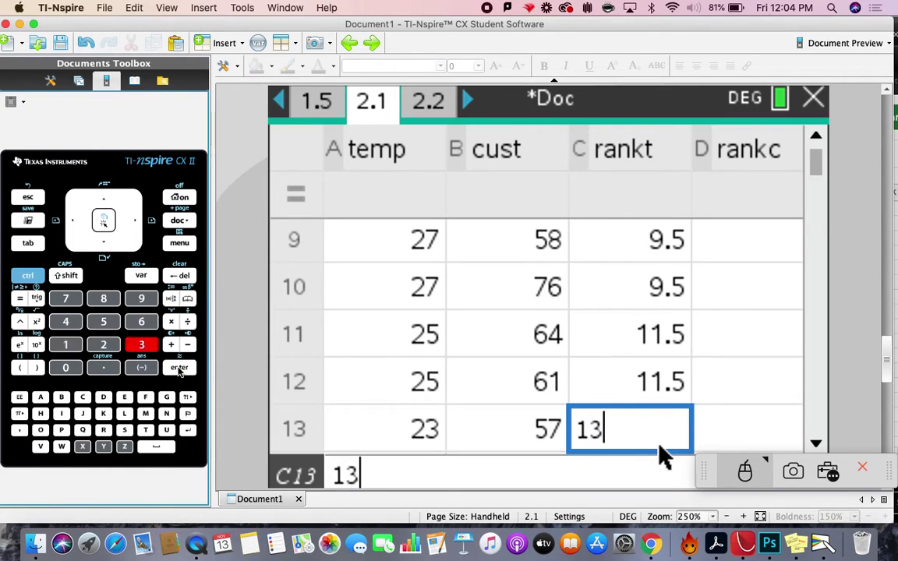
key(Return)
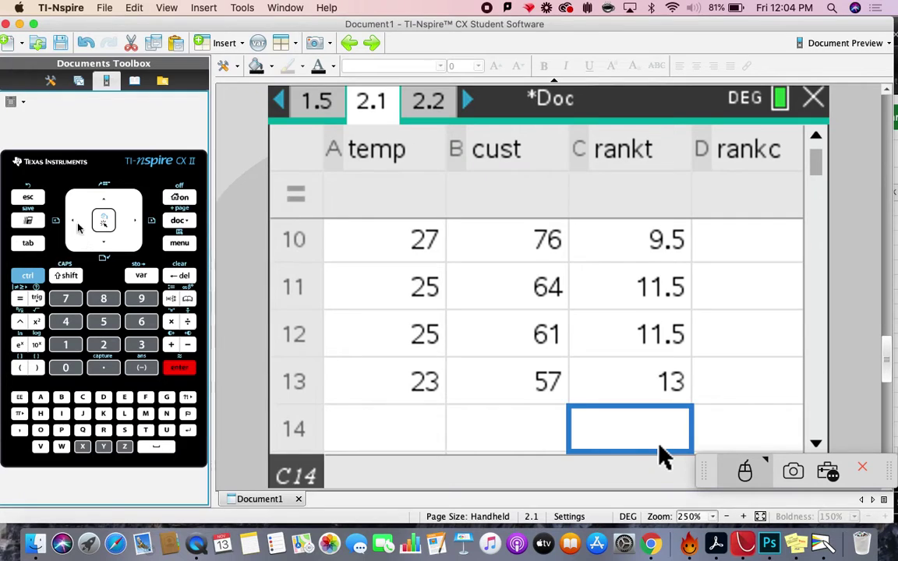
Select cells A1 through C24, covering the temp, cust and rankt data.
drag(100, 204, 90, 197)
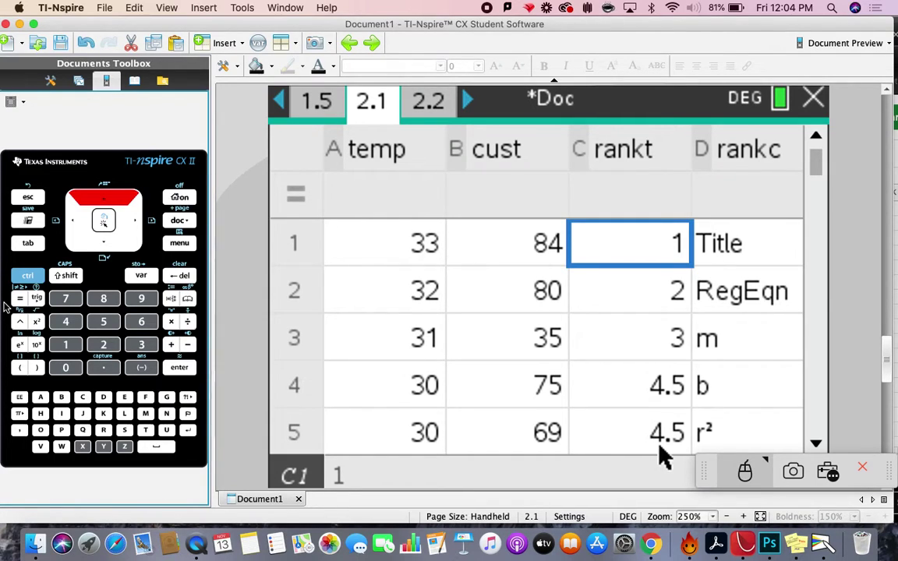
click(400, 260)
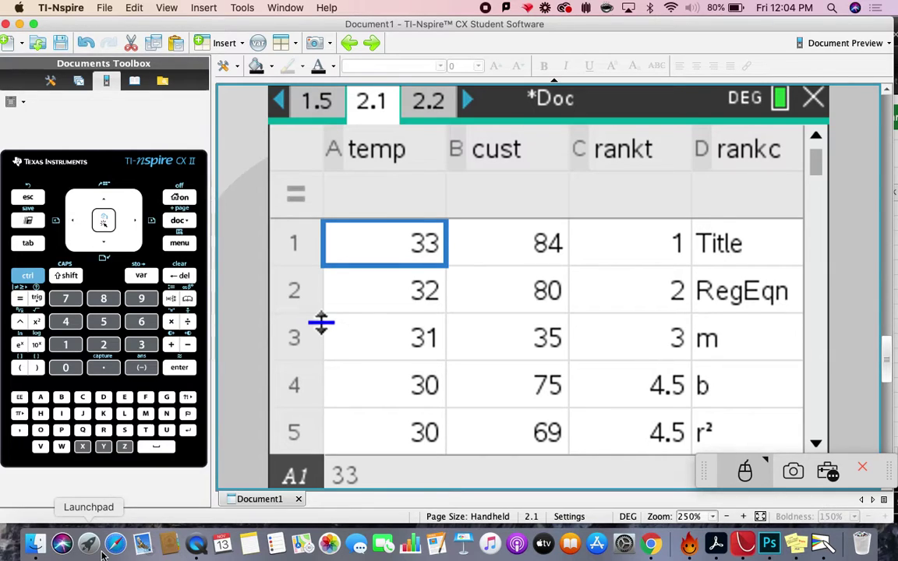
key(shift)
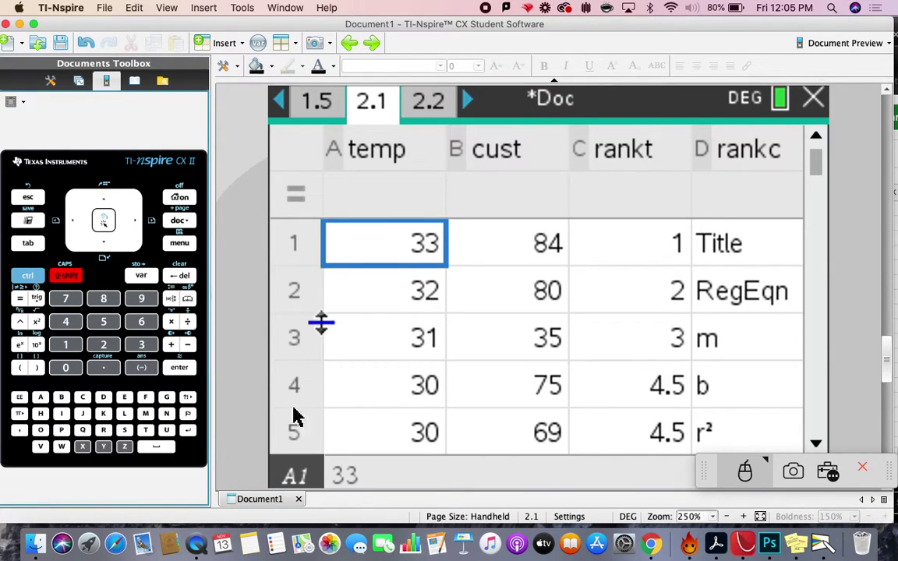
drag(427, 249, 573, 347)
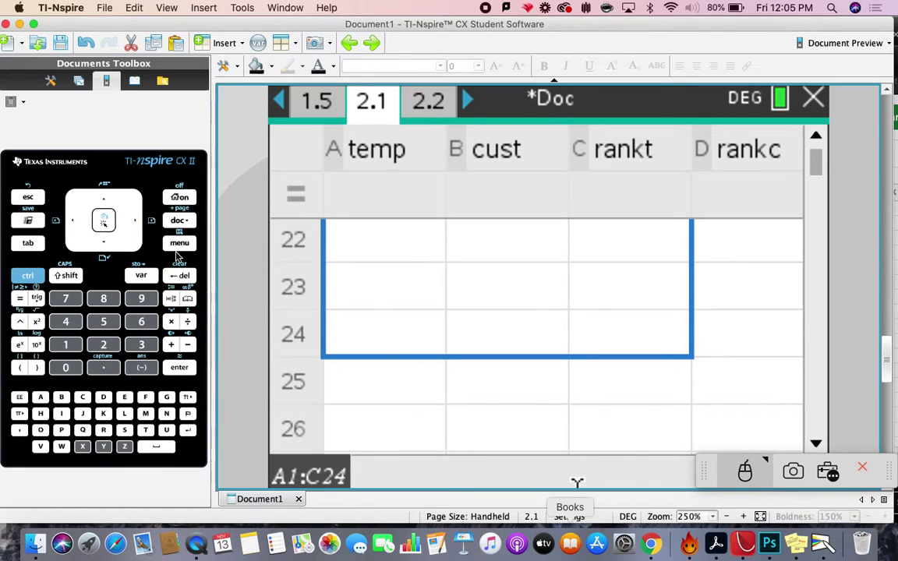
Sort the selected A1:C24 range by column b (cust) in descending order.
key(ctrl+m)
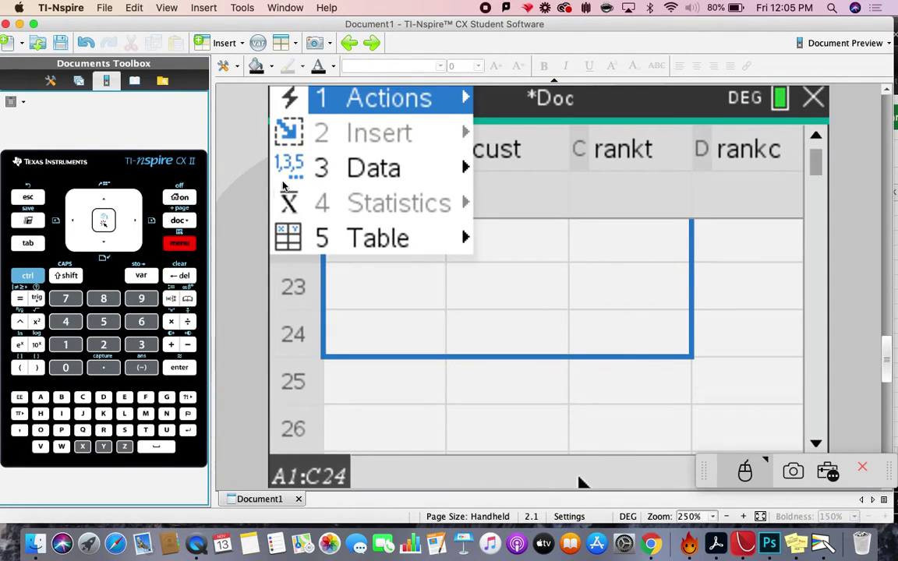
click(426, 119)
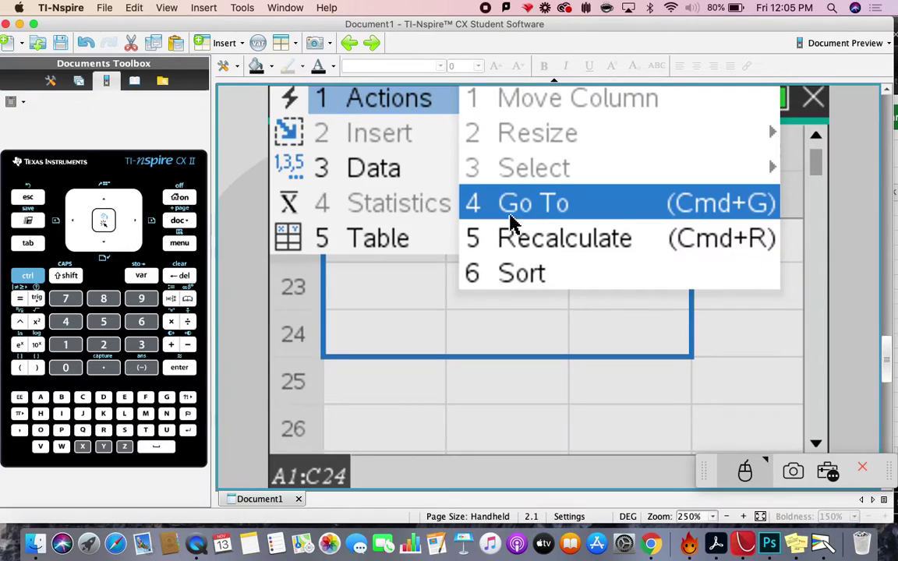
click(513, 275)
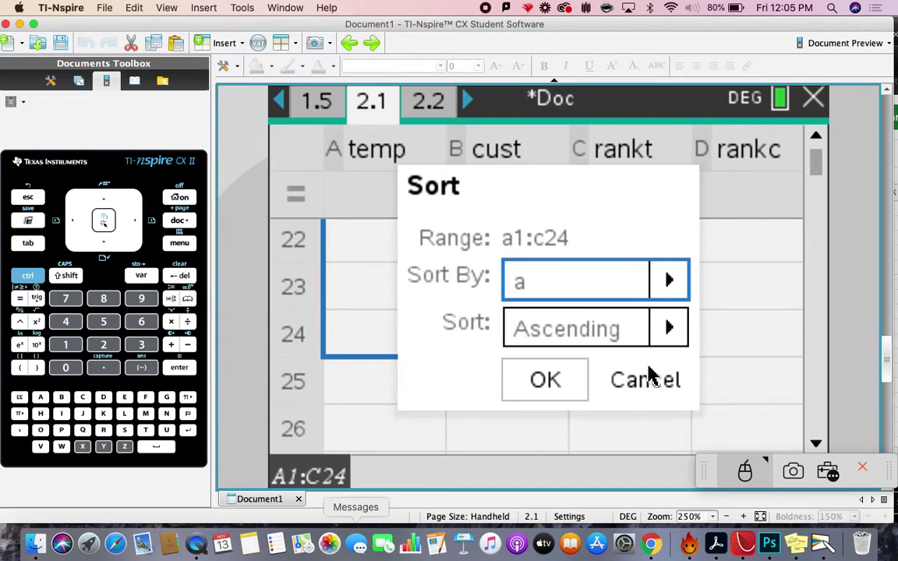
click(670, 290)
click(535, 355)
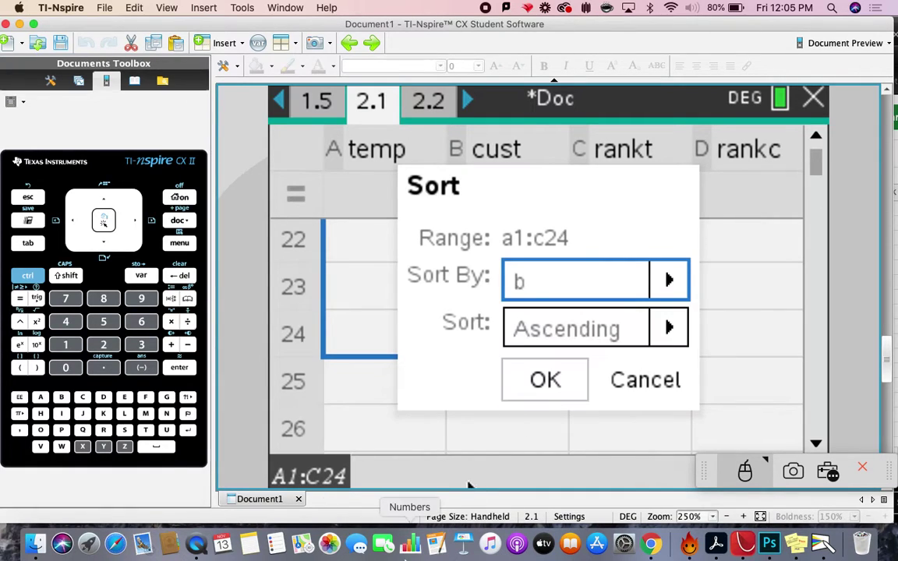
click(669, 327)
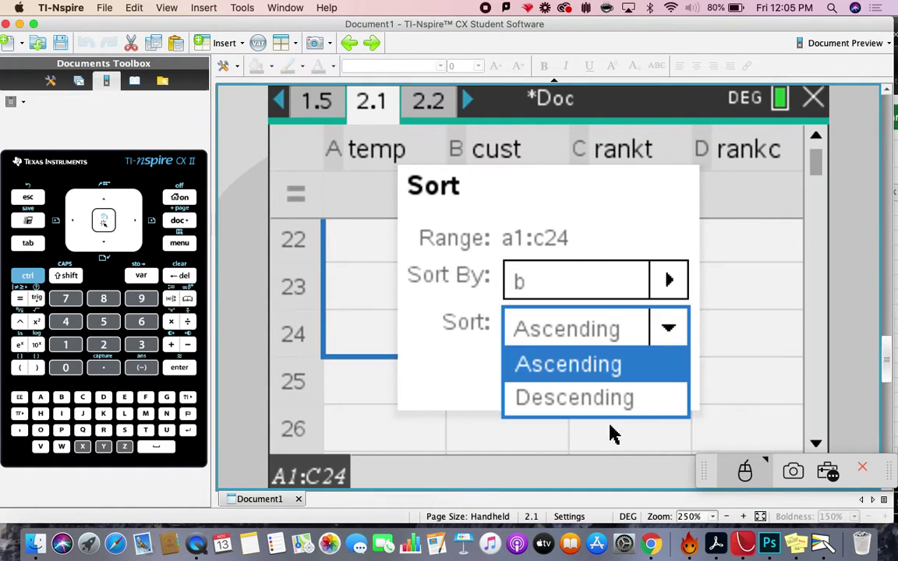
click(578, 405)
click(545, 380)
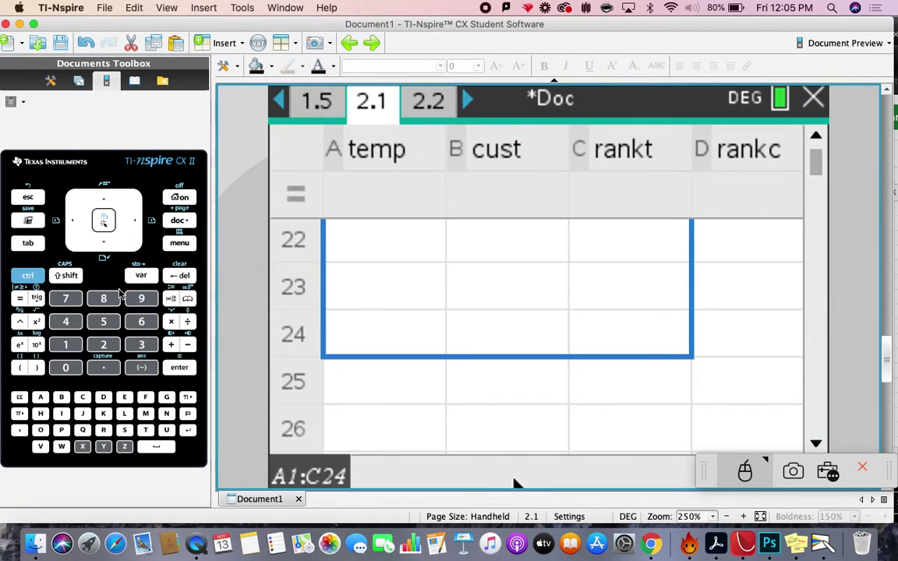
click(343, 251)
key(Up)
key(Up)
key(Up)
key(Up)
key(Up)
key(Up)
key(Up)
key(Up)
key(Up)
key(Up)
key(Up)
key(Up)
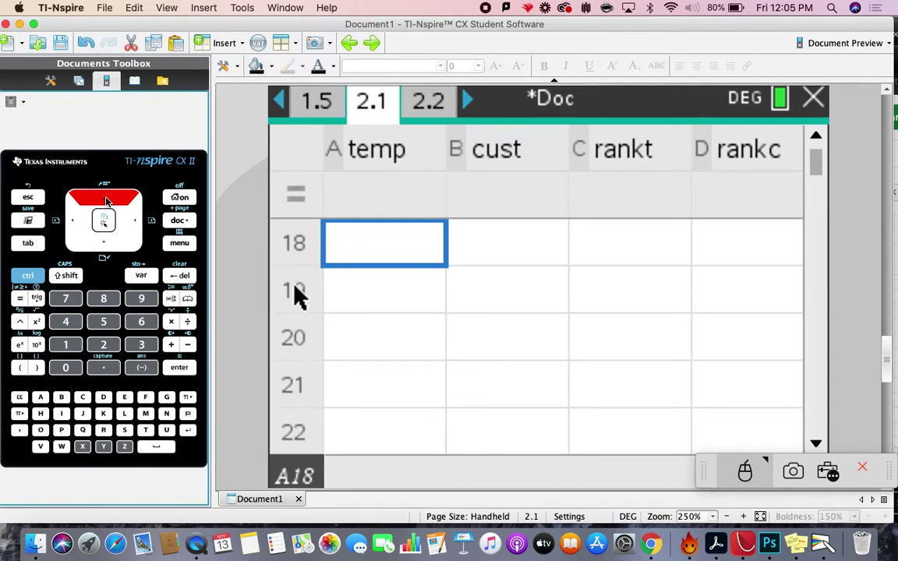
key(Up)
key(Up)
key(Up)
key(Up)
key(Up)
key(Up)
key(Up)
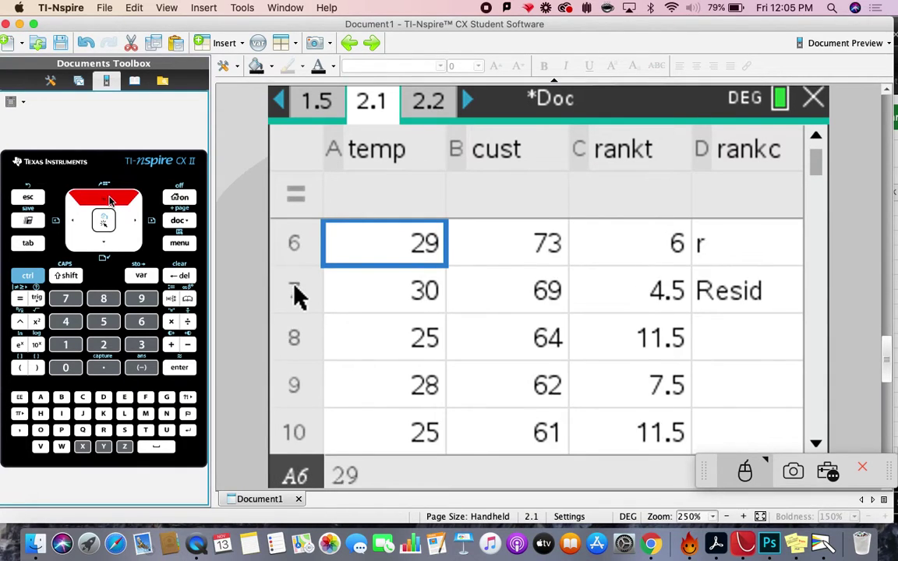
key(ctrl)
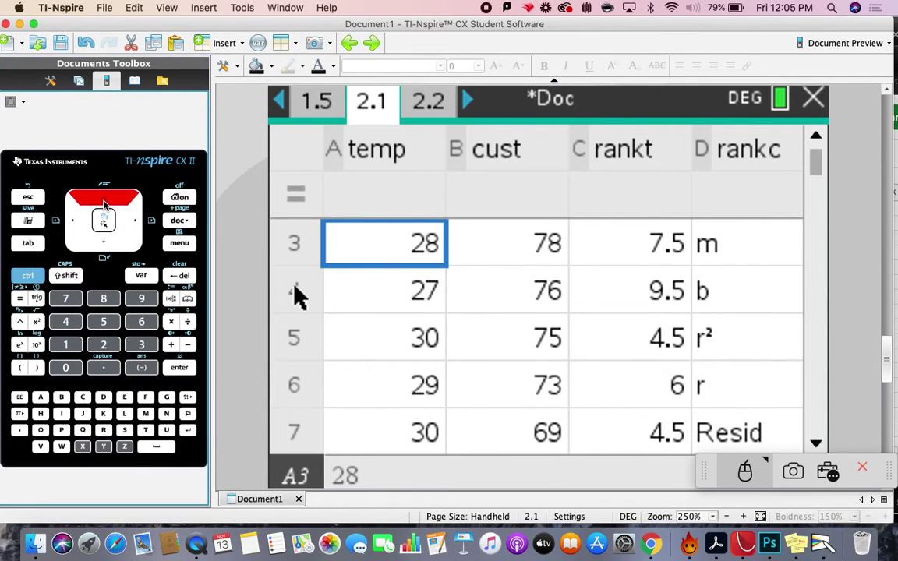
key(Up)
key(Up)
key(Right)
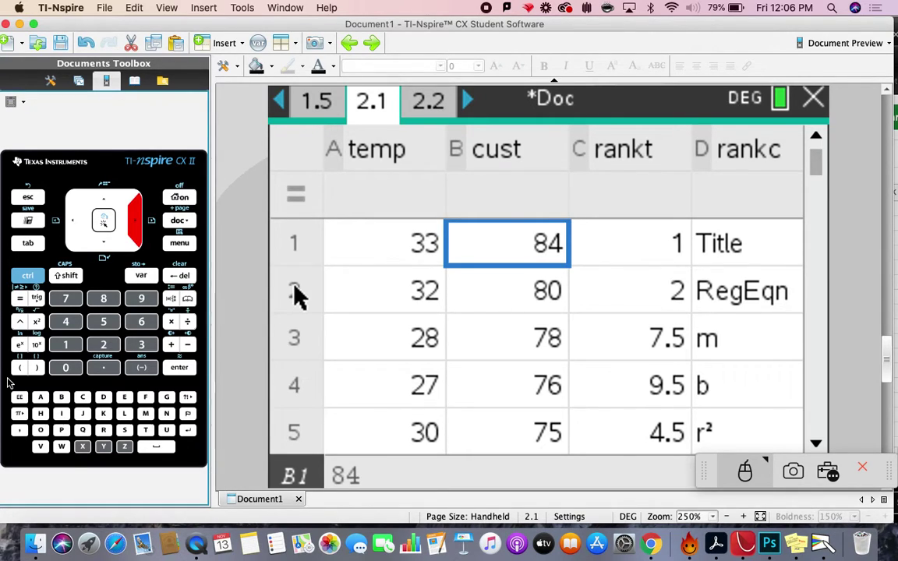
click(709, 246)
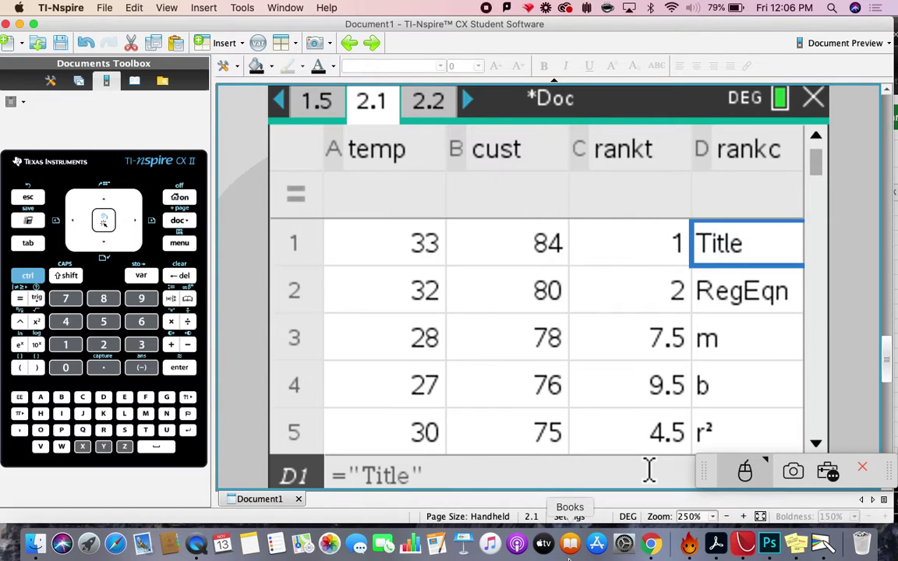
Enter ranks 1 through 13 down cells D1–D13 of the rankc column.
text(1)
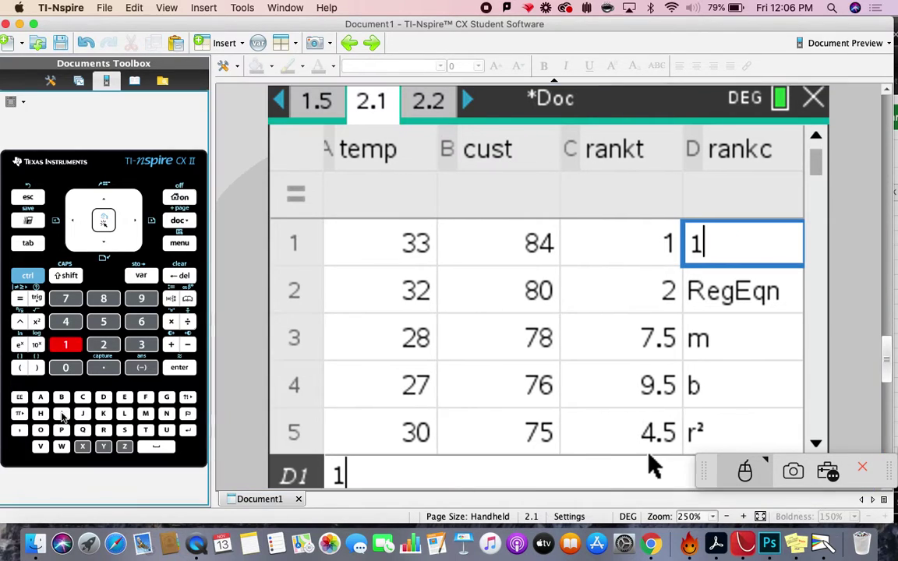
key(Return)
text(2)
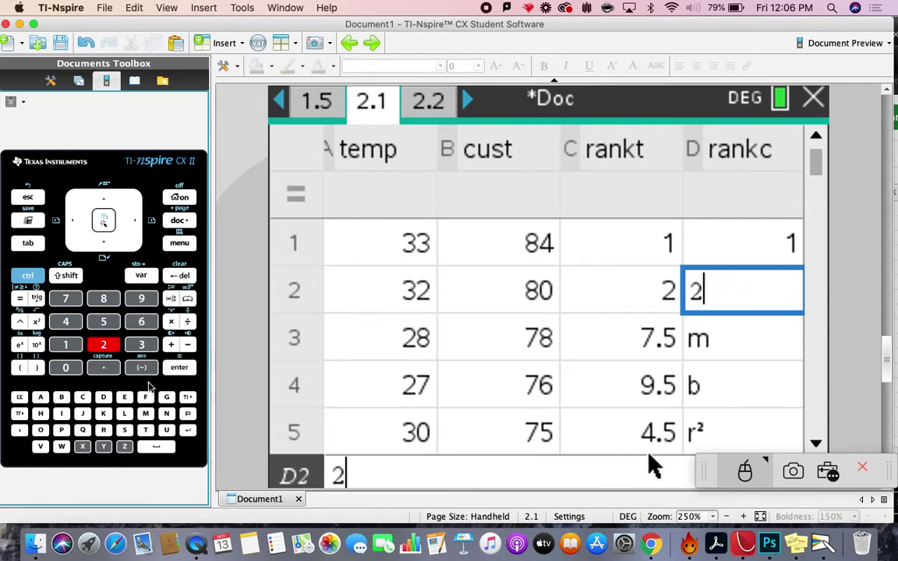
key(Return)
text(3)
key(Return)
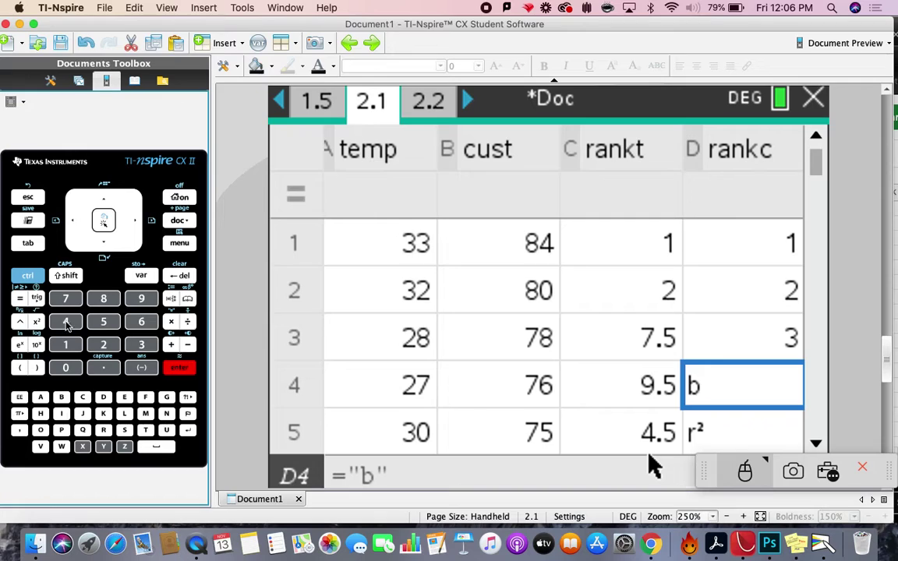
text(4)
key(Return)
text(5)
key(Return)
text(6)
key(Return)
text(7)
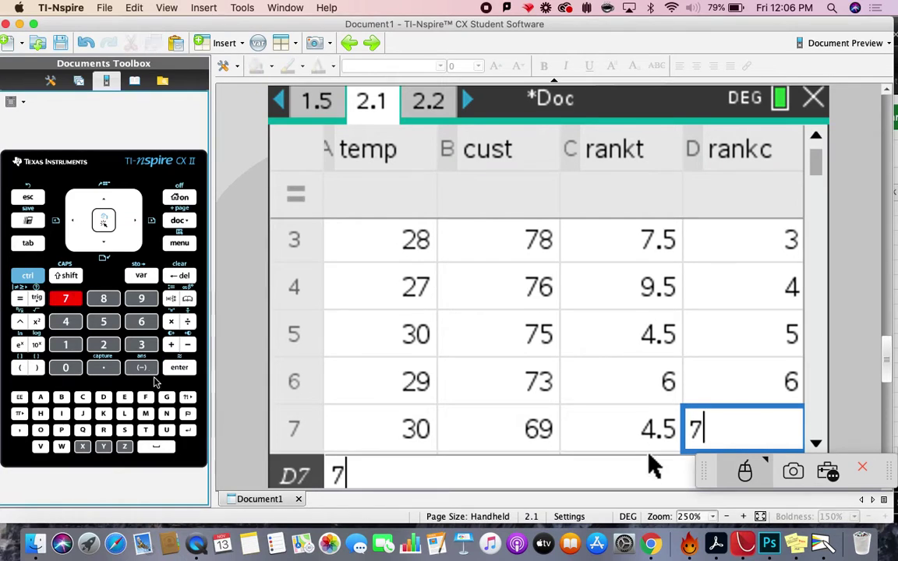
key(Return)
text(8)
key(Return)
text(9)
key(Return)
text(10)
key(Return)
text(11)
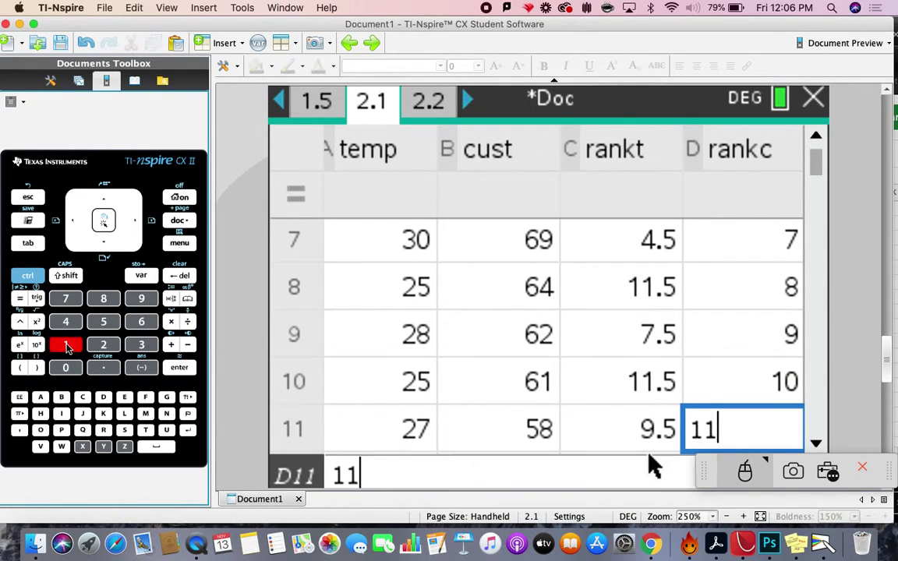
key(Return)
text(12)
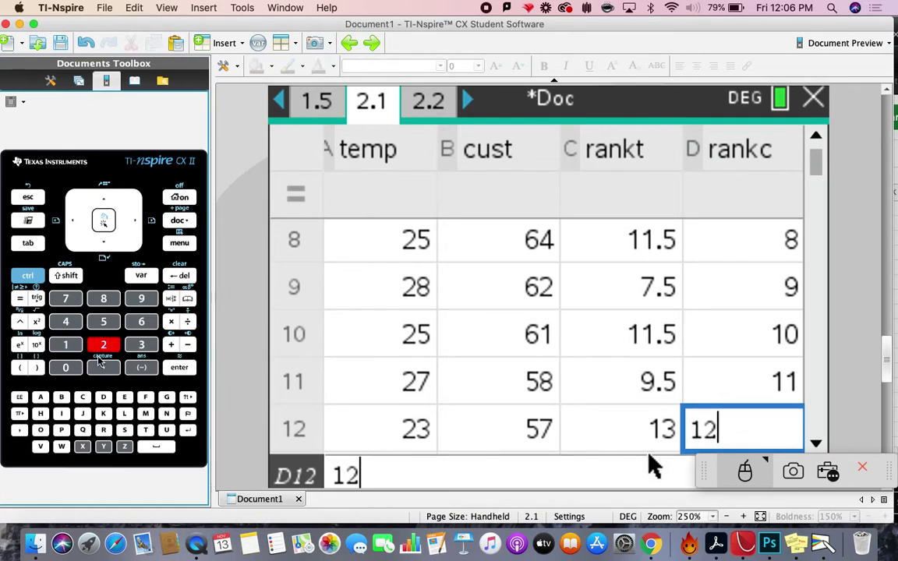
key(Return)
text(13)
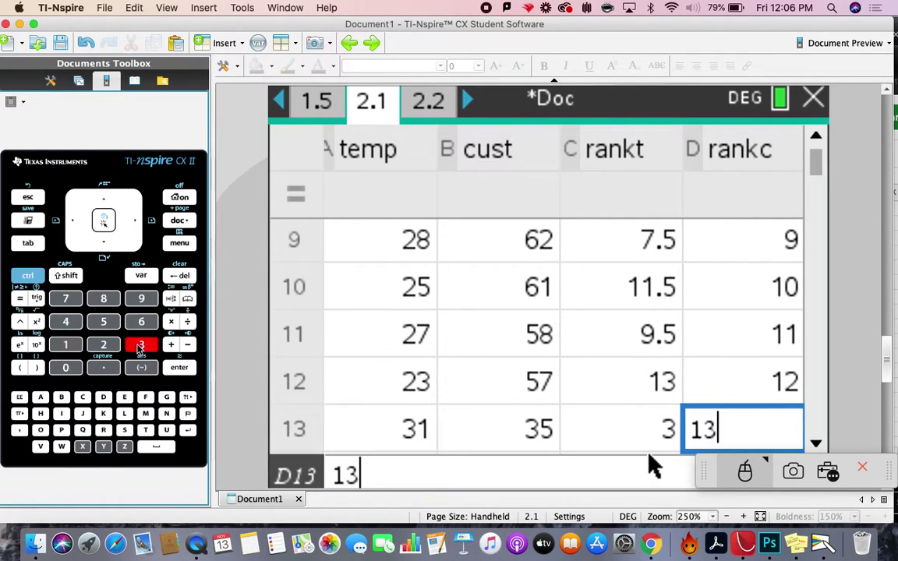
key(Return)
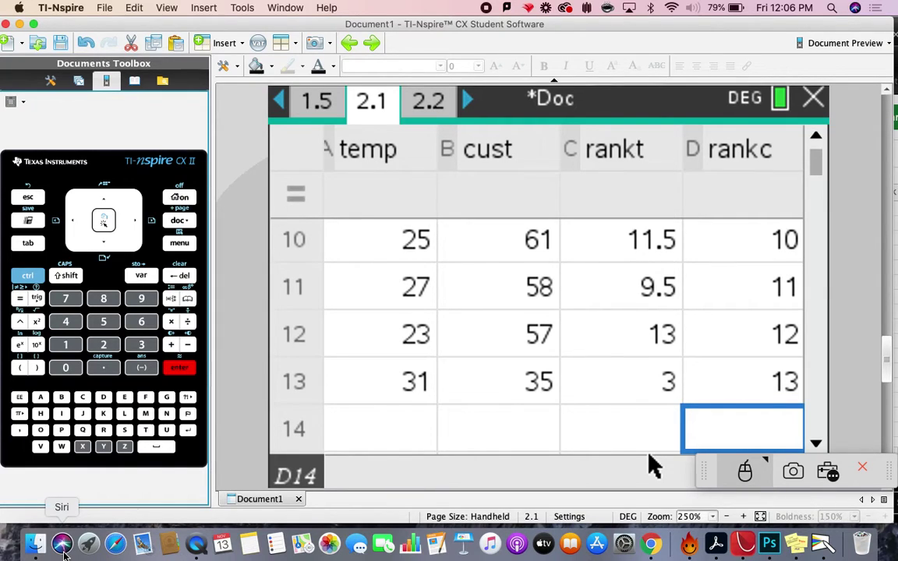
Set page 2.2's scatter plot to rankt on the x-axis and rankc on the y-axis, then return to page 2.1.
click(425, 117)
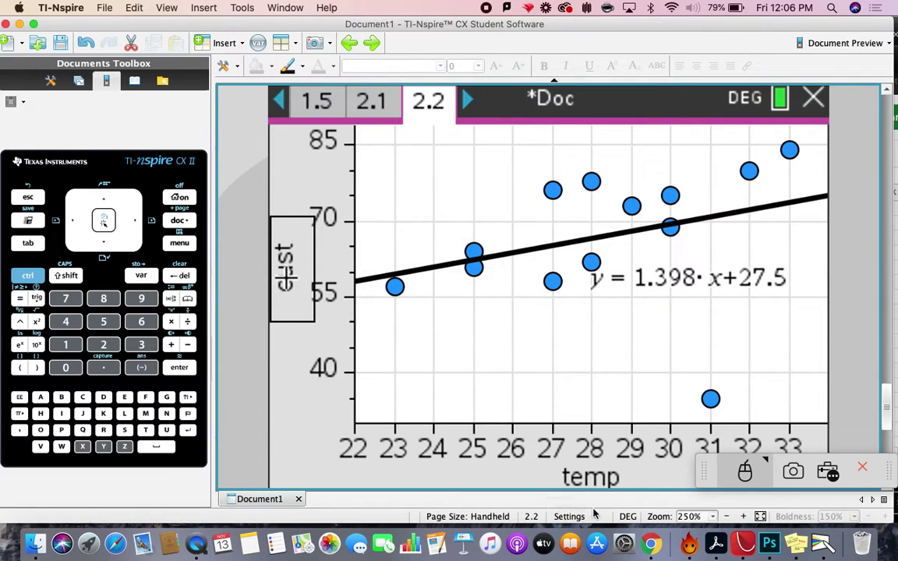
click(538, 450)
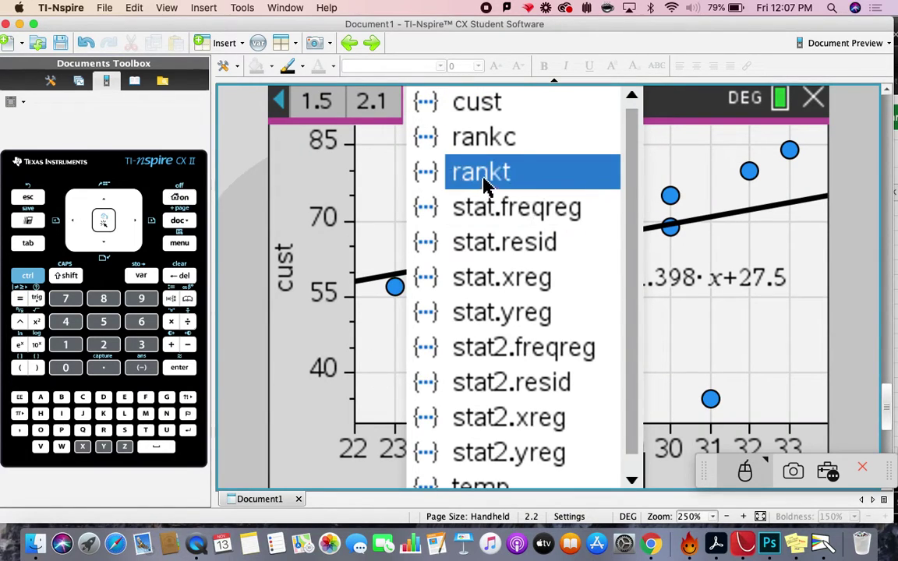
click(440, 170)
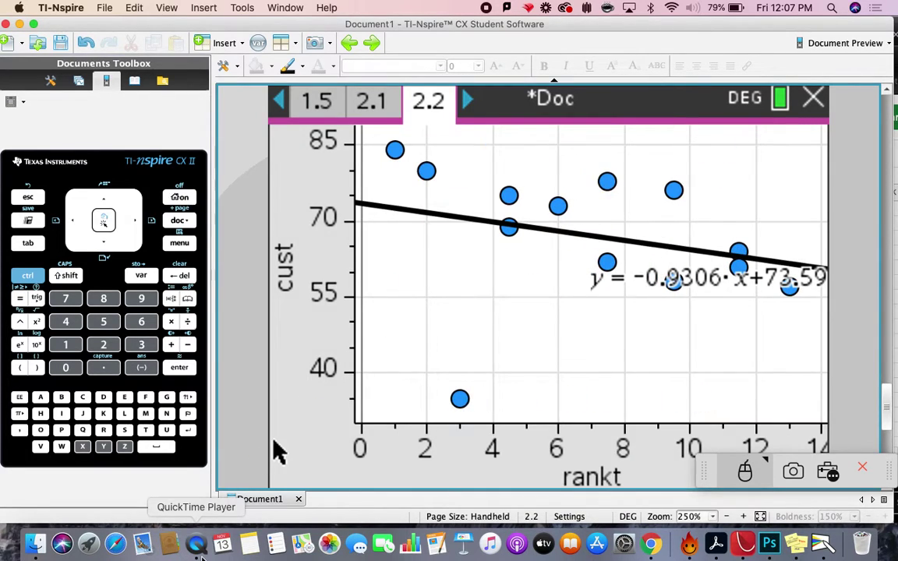
click(277, 284)
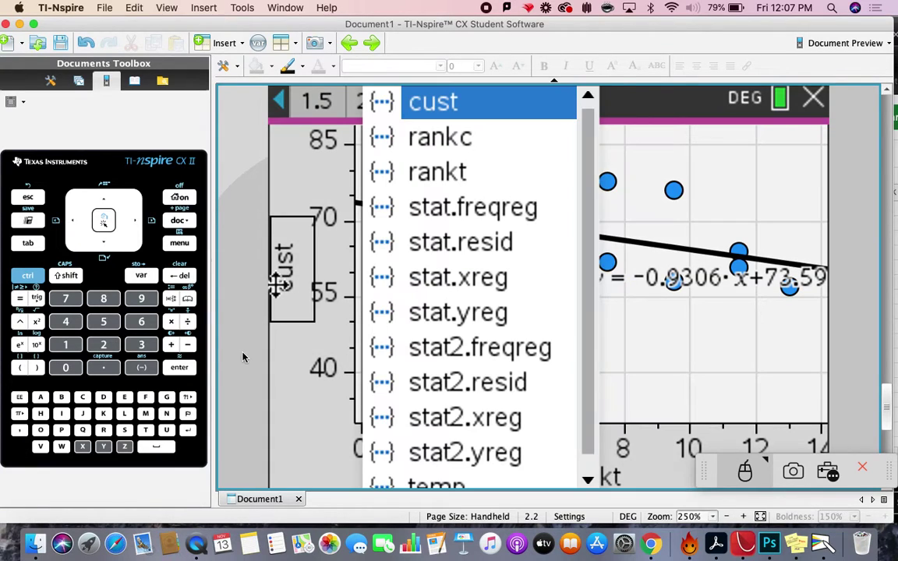
click(440, 137)
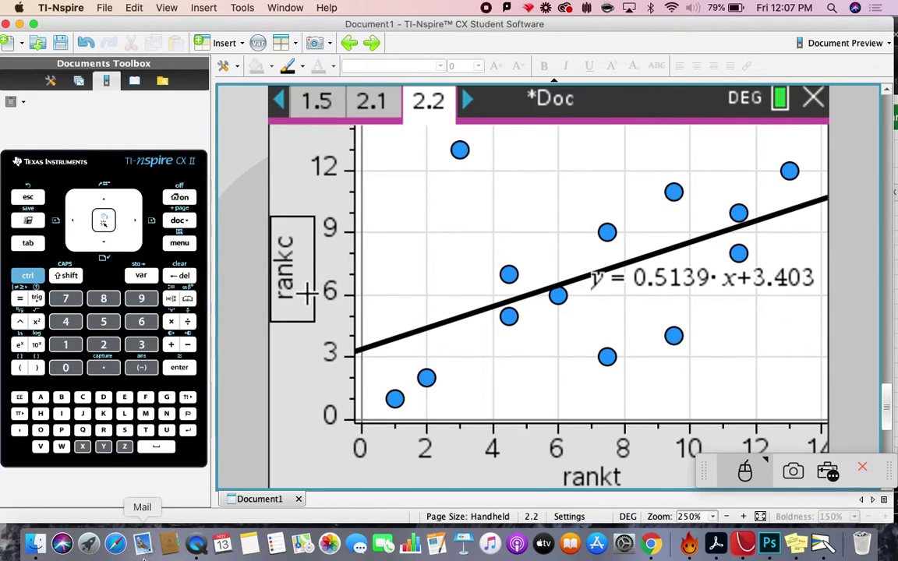
click(370, 109)
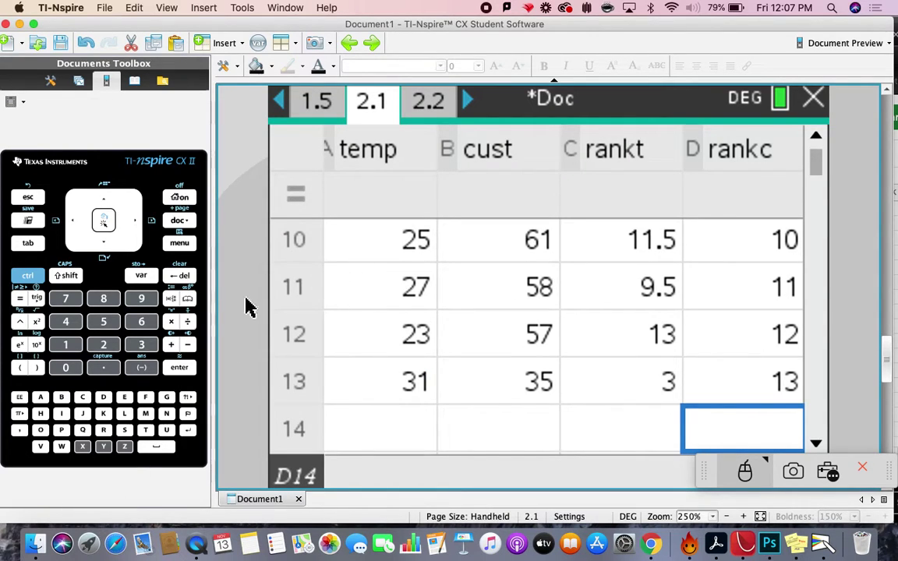
Review the earlier regression output in column E, down to the r value in E6.
click(339, 253)
key(Up)
key(Up)
key(Up)
key(Up)
key(Up)
key(Up)
key(Up)
key(Up)
key(Up)
key(Up)
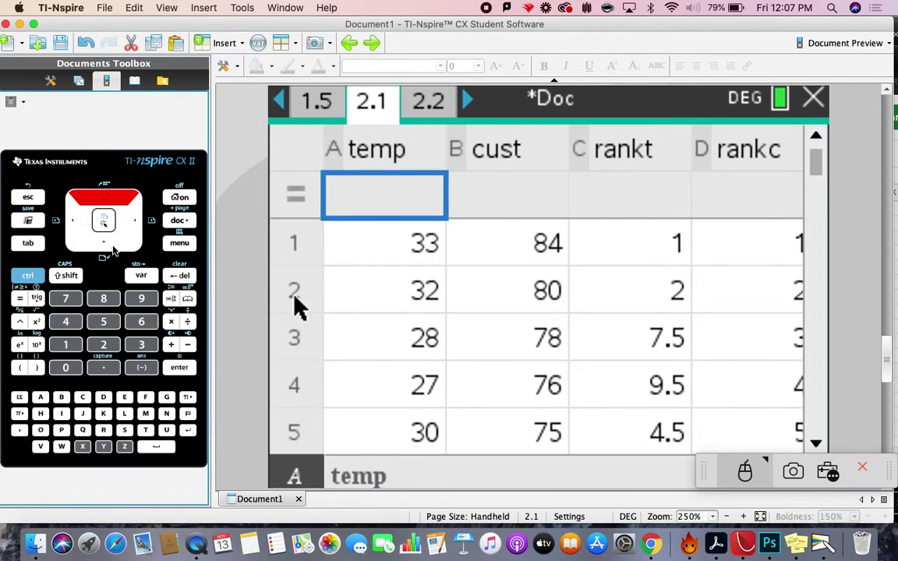
key(Down)
key(Right)
key(Right)
key(Right)
key(Right)
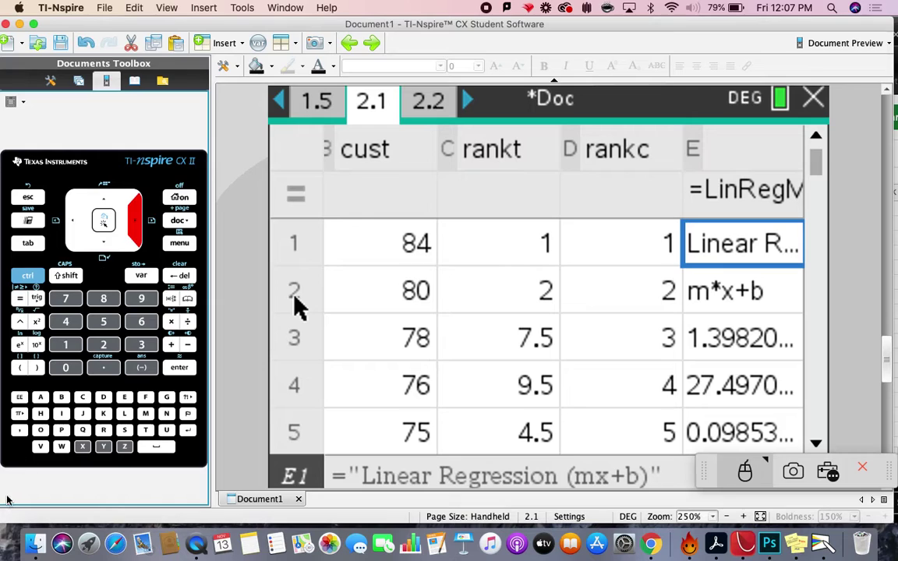
click(98, 253)
click(98, 253)
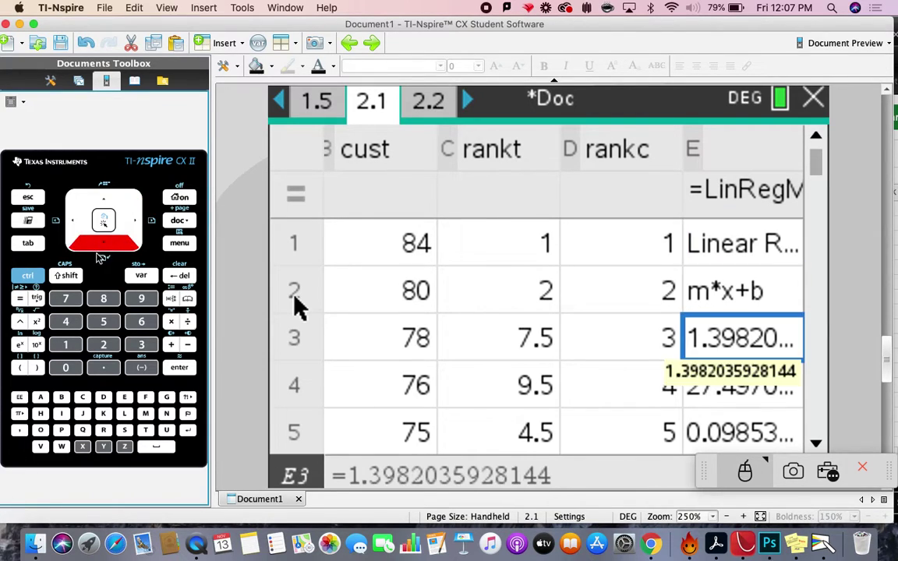
click(98, 253)
click(98, 254)
click(98, 253)
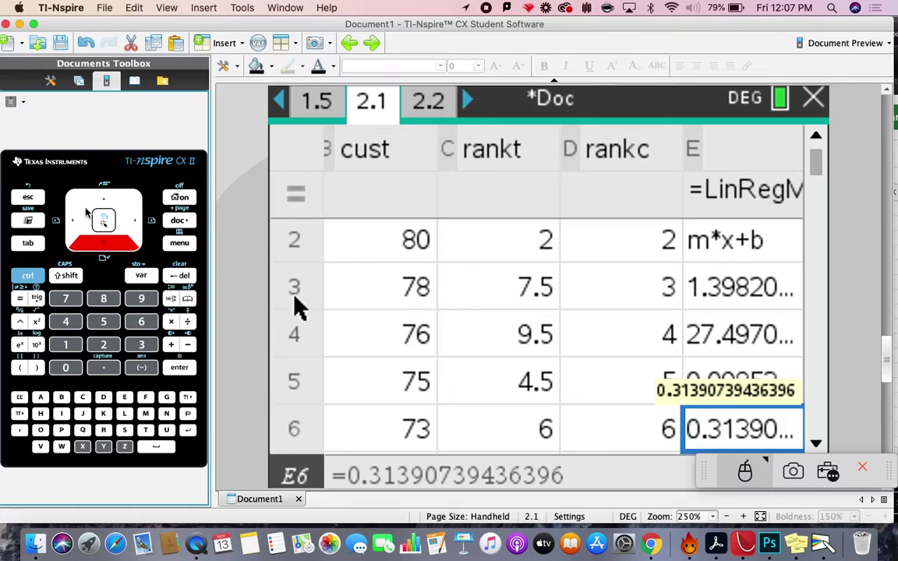
key(Up)
key(Up)
key(Up)
key(Up)
key(Up)
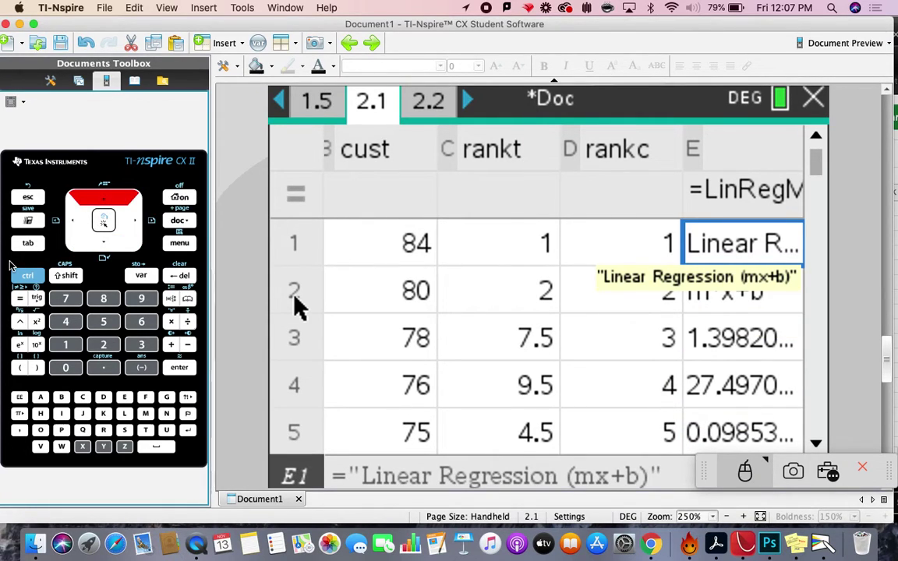
click(180, 243)
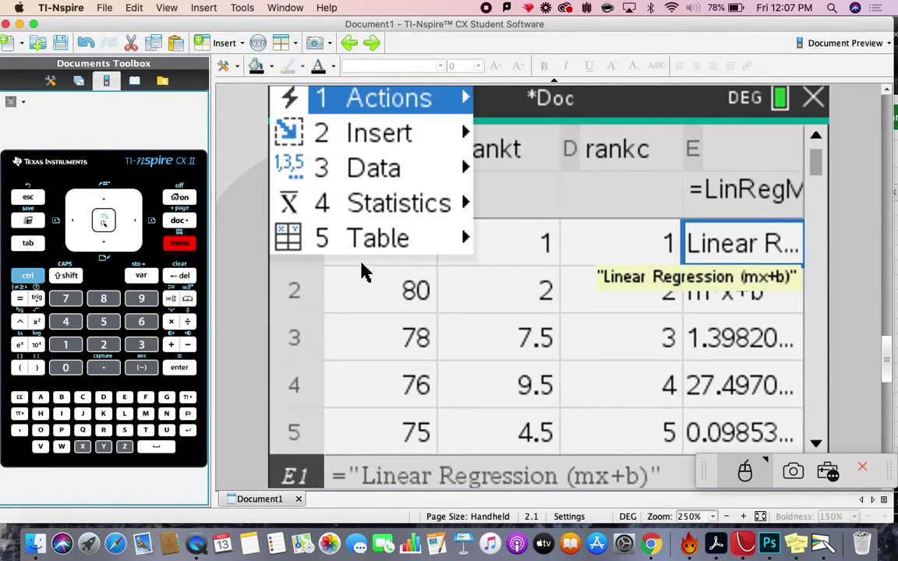
Run Linear Regression (mx+b) with X List rankt and Y List rankc, output to column G.
click(404, 209)
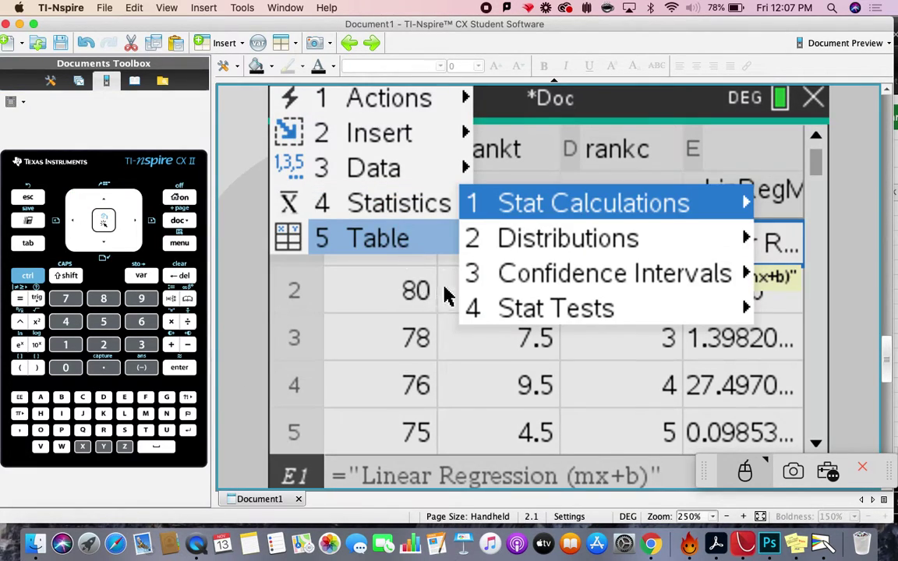
click(506, 212)
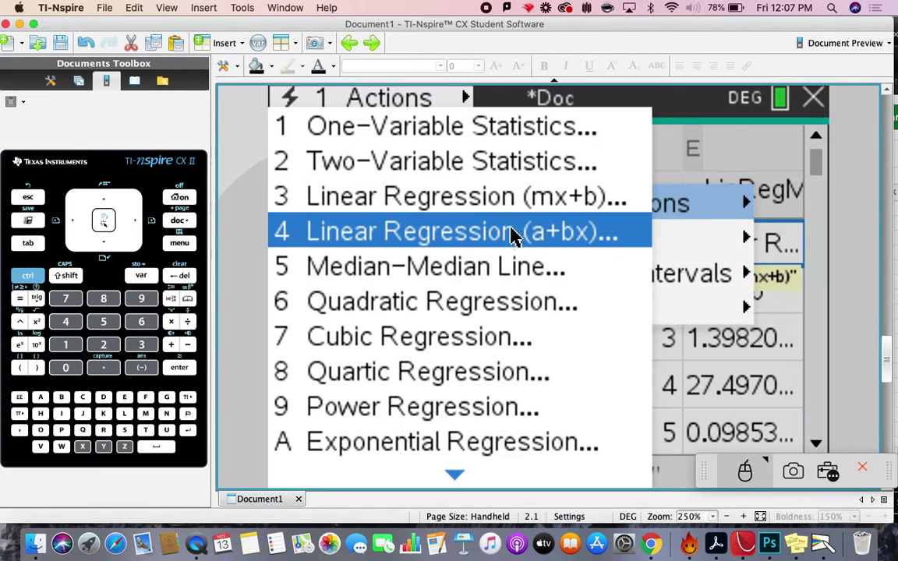
click(354, 204)
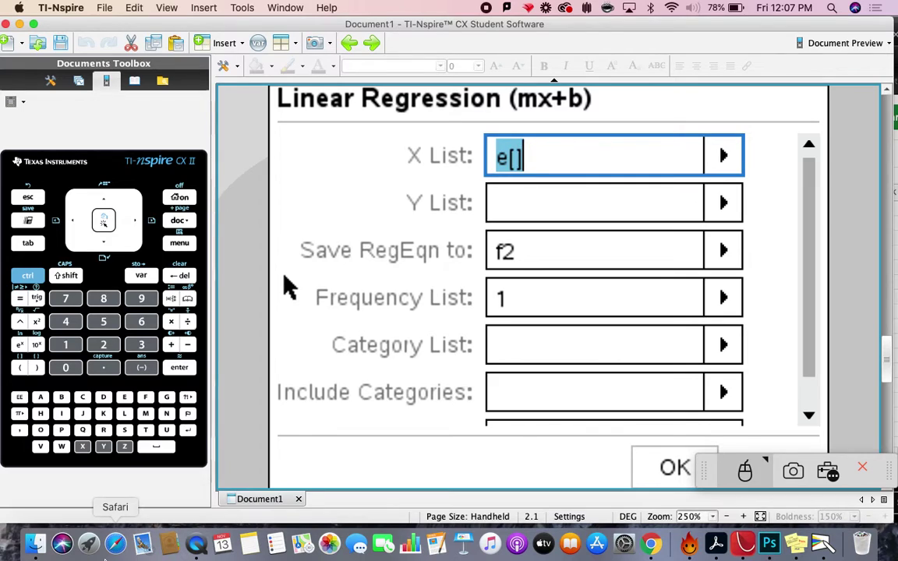
click(729, 160)
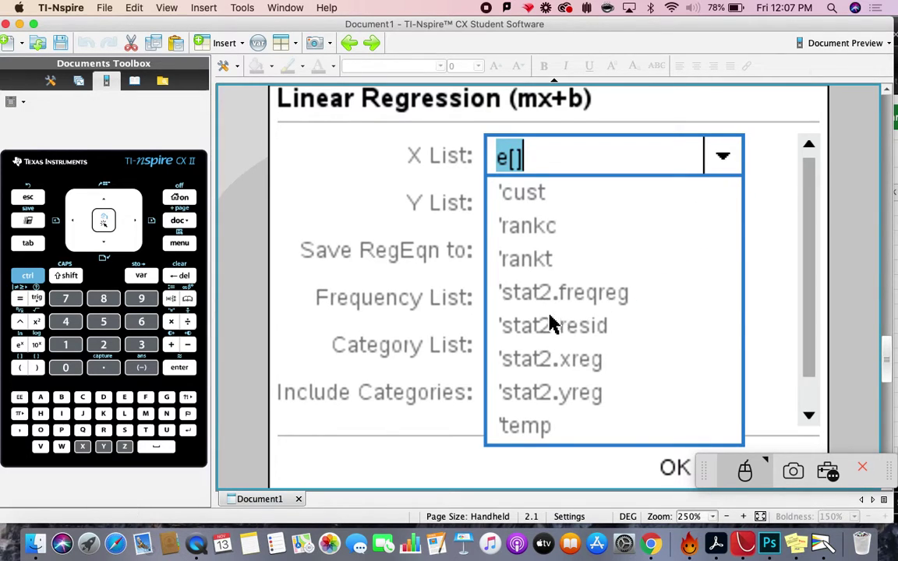
click(550, 263)
click(723, 203)
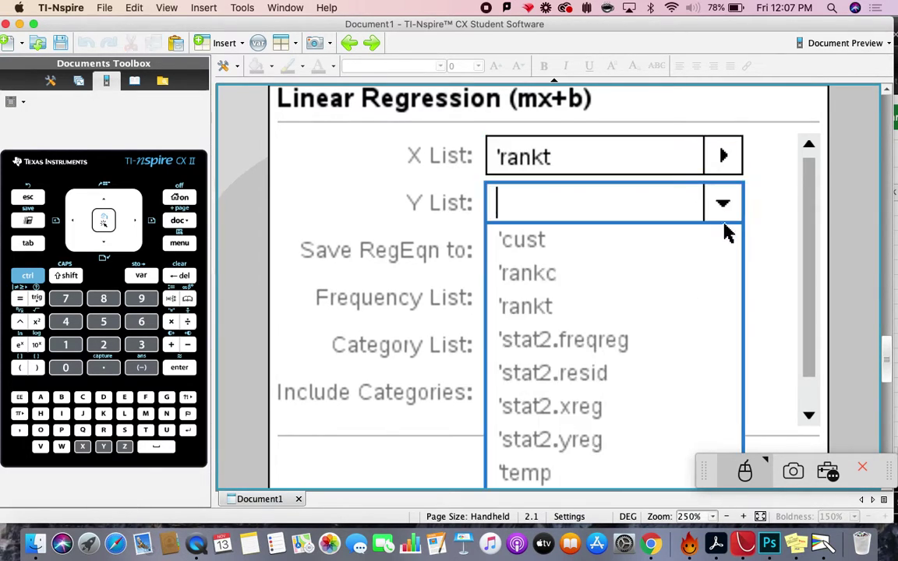
click(498, 268)
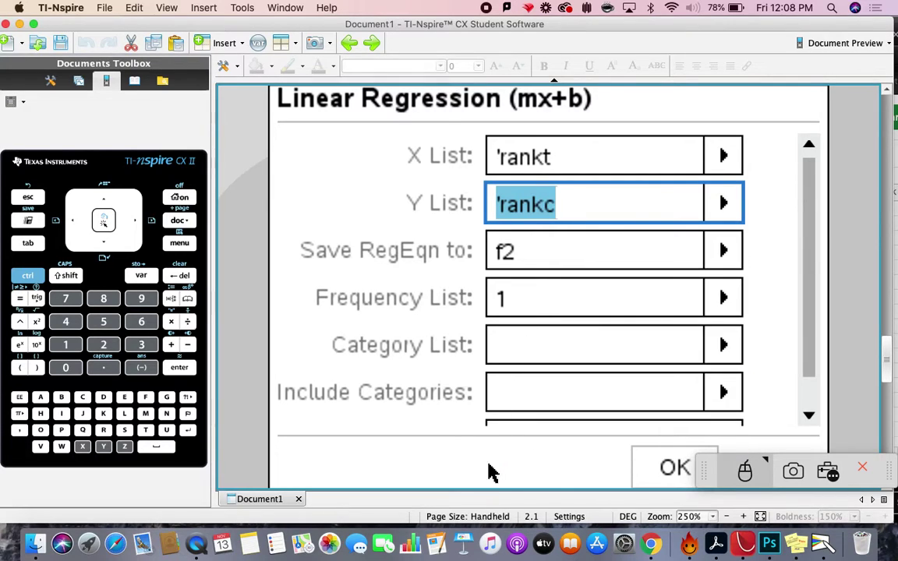
click(671, 471)
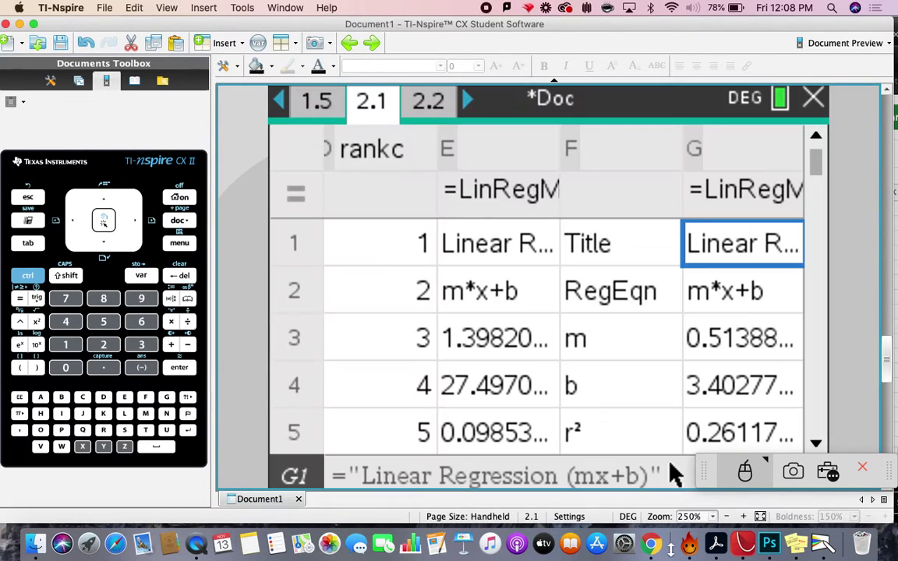
Check the new r value in column G, then return to the first temp and cust values.
key(Down)
key(Down)
key(Down)
key(Down)
key(Down)
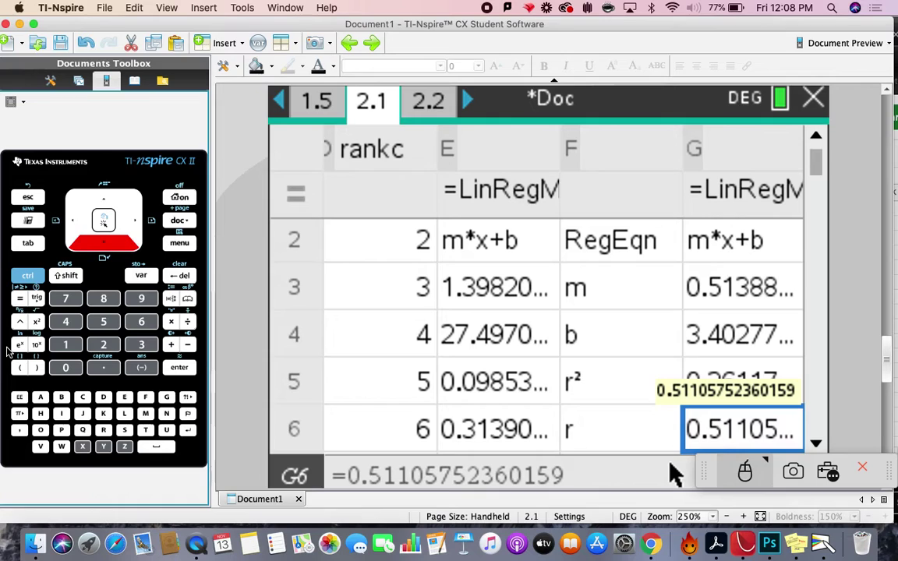
key(Left)
key(Left)
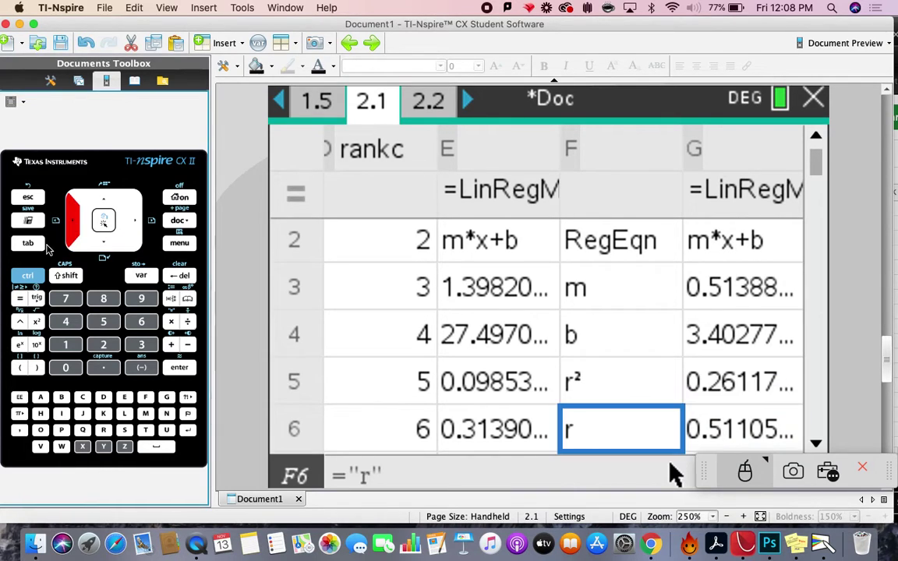
key(Left)
key(Left)
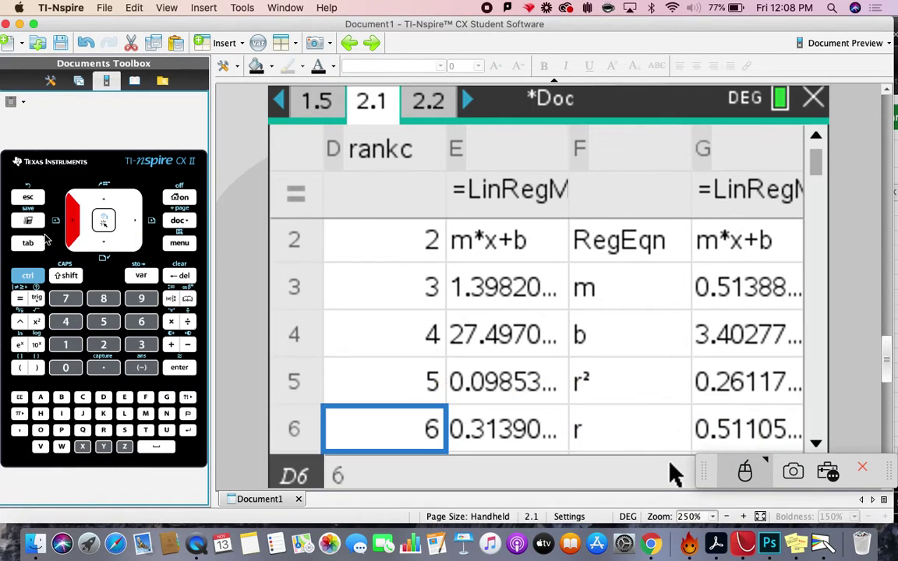
key(Left)
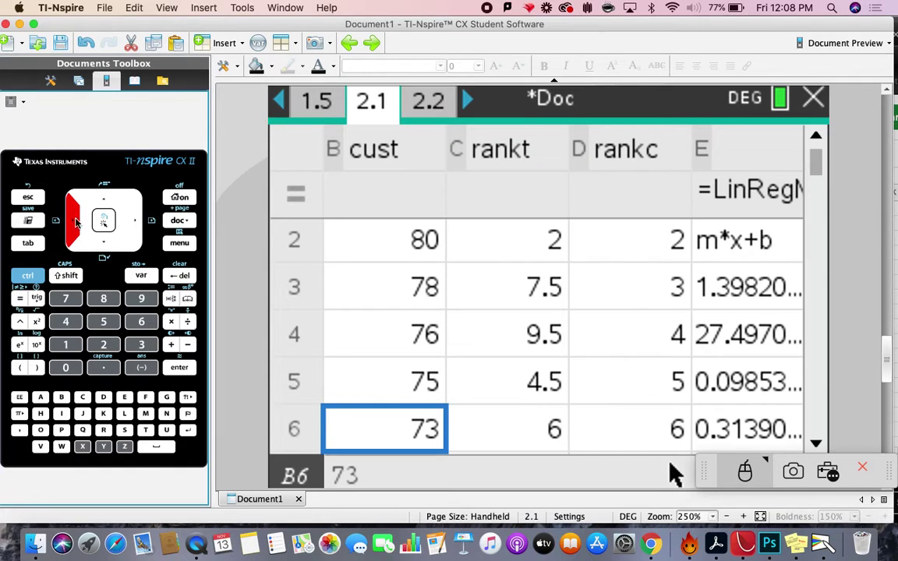
click(101, 199)
click(101, 199)
click(102, 198)
click(101, 199)
click(101, 199)
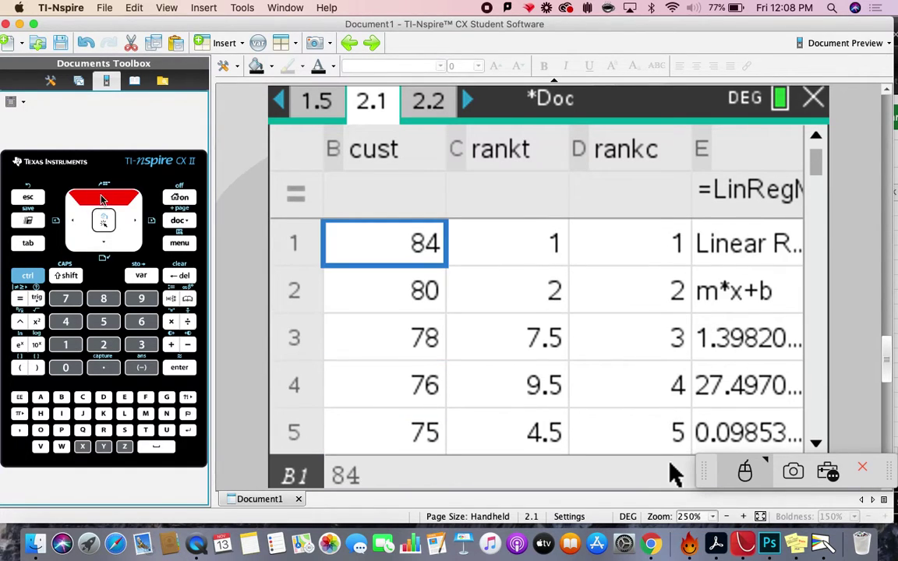
click(101, 199)
click(69, 233)
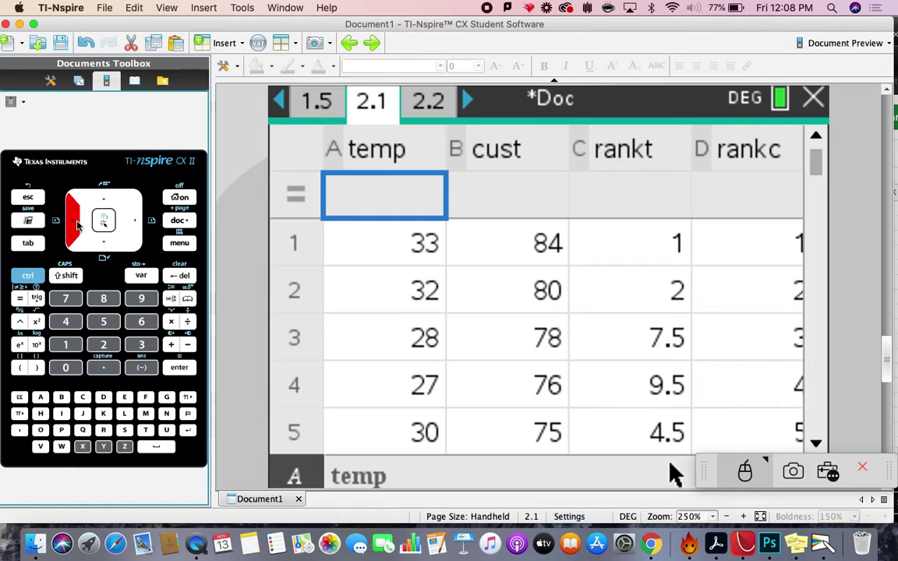
click(97, 250)
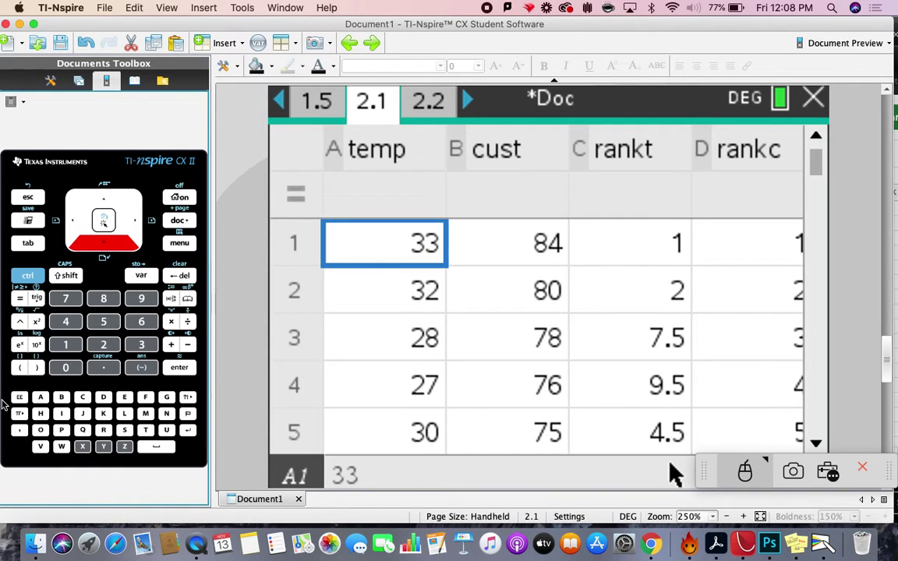
Set page 2.2's plot to temp on the x-axis and cust on the y-axis, then return to page 2.1.
click(428, 100)
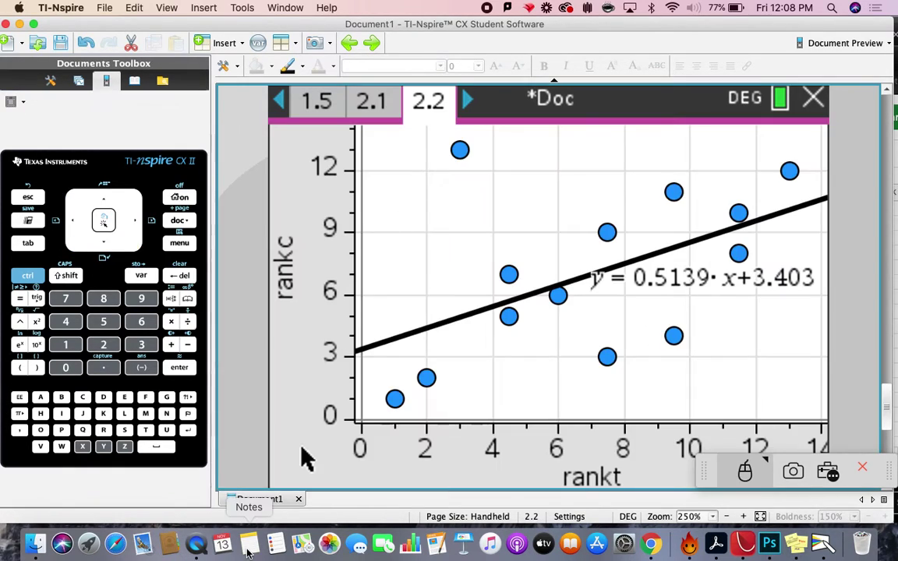
key(super+l)
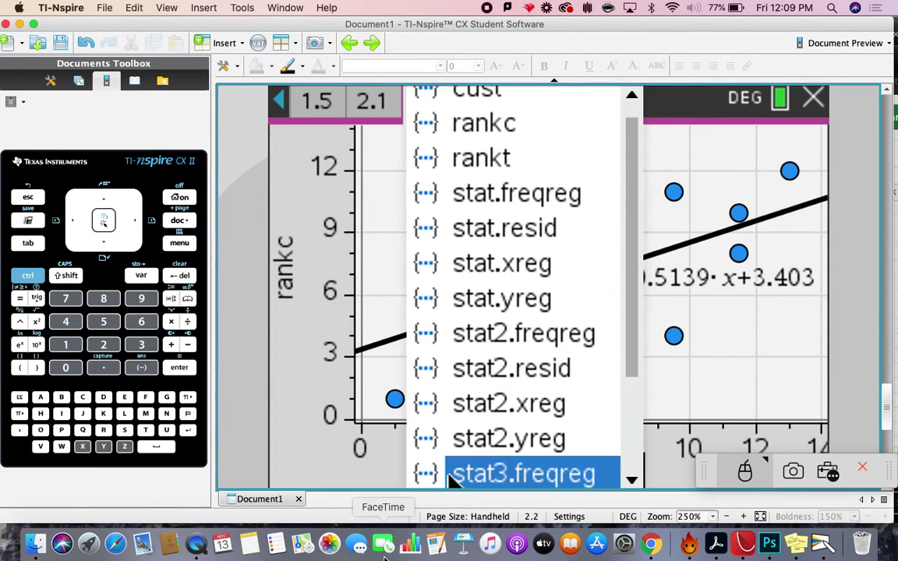
mouse_move(633, 482)
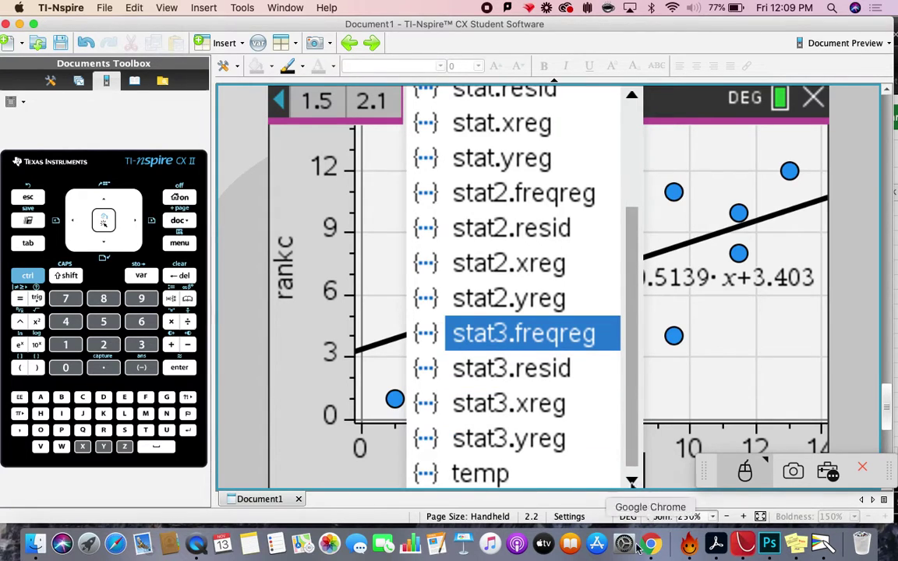
click(487, 475)
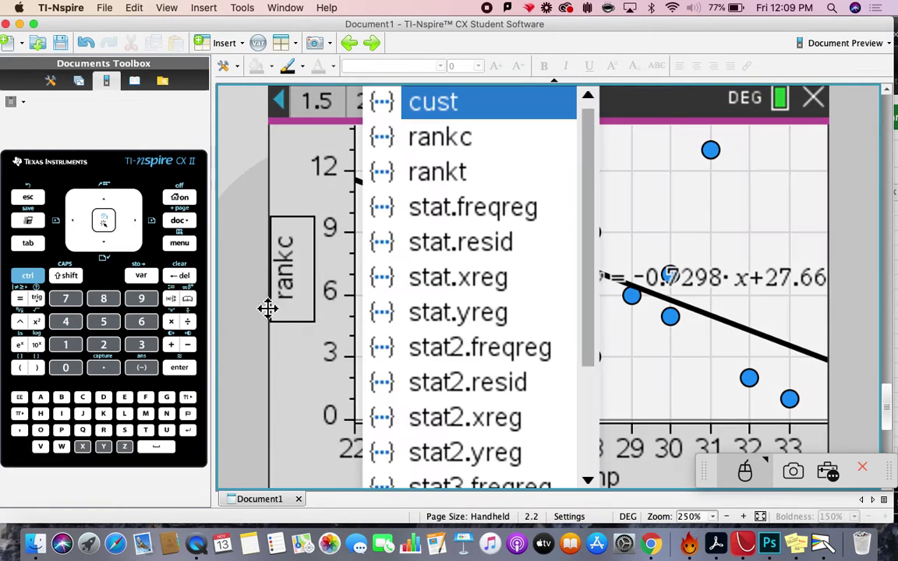
click(451, 113)
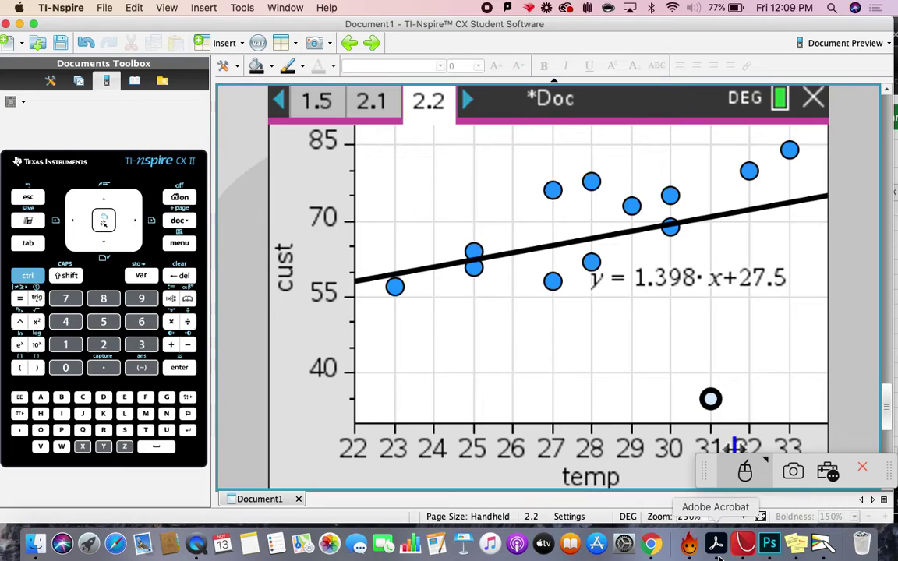
key(ctrl+Left)
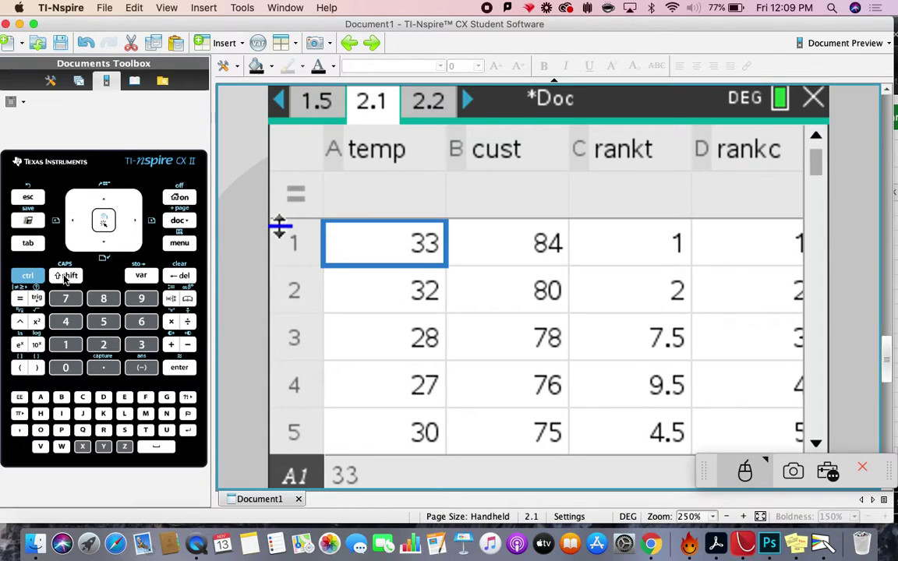
Delete the outlier's temp value 31 in cell A13 and dismiss the dimension mismatch error.
click(100, 256)
click(99, 255)
click(100, 256)
click(100, 256)
click(101, 255)
click(101, 254)
click(103, 253)
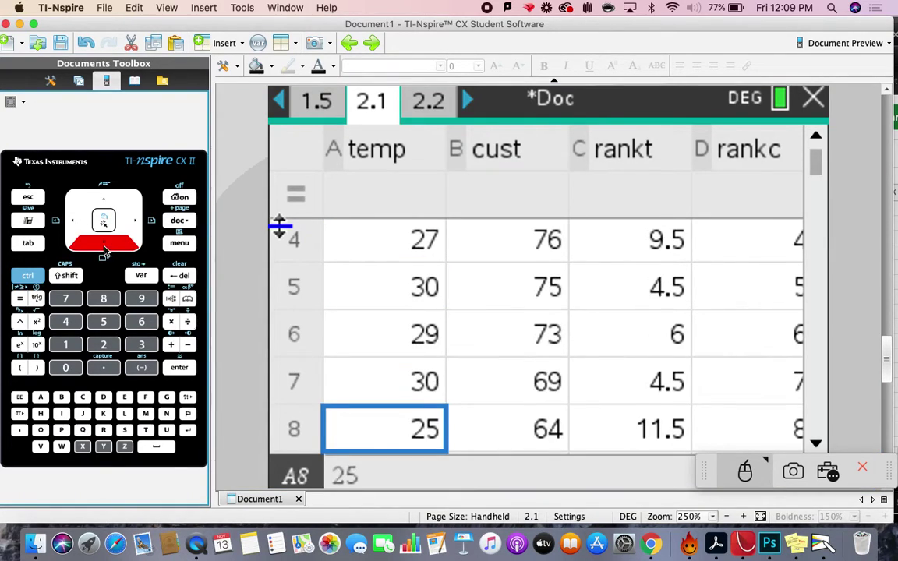
click(103, 251)
click(105, 251)
click(104, 252)
click(102, 254)
click(101, 256)
click(100, 257)
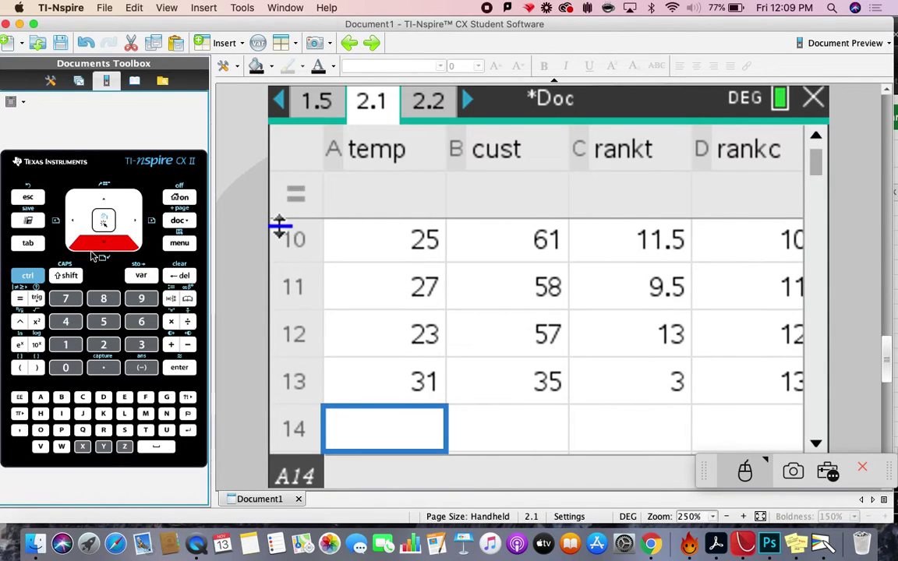
key(Up)
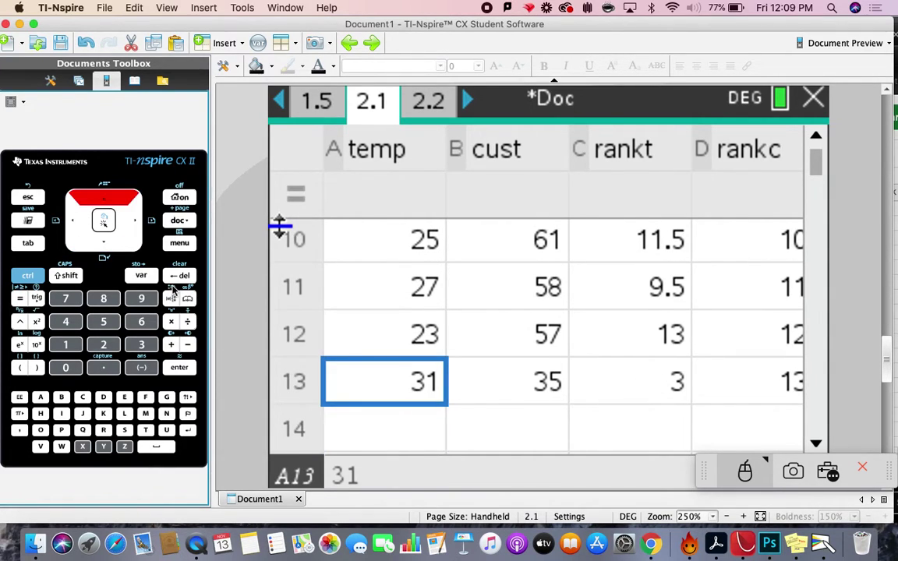
key(BackSpace)
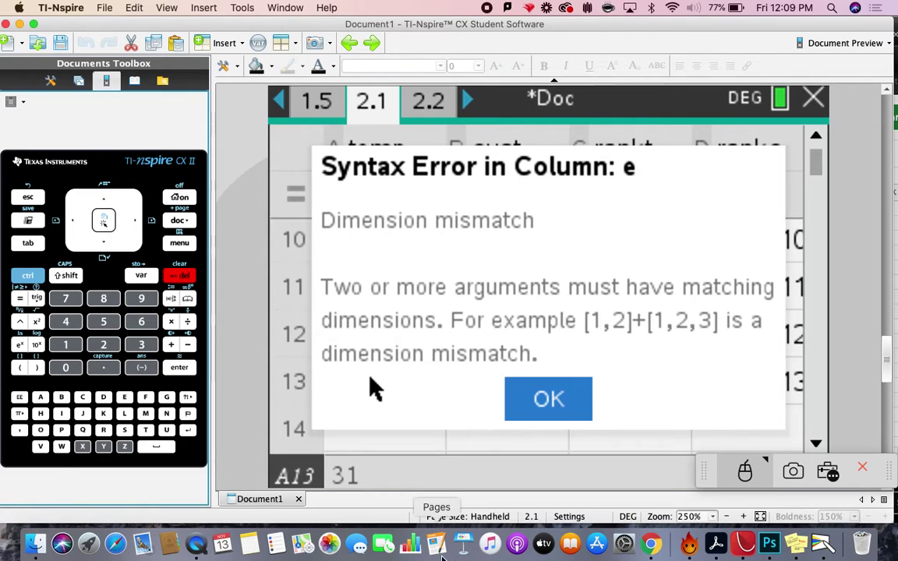
key(Return)
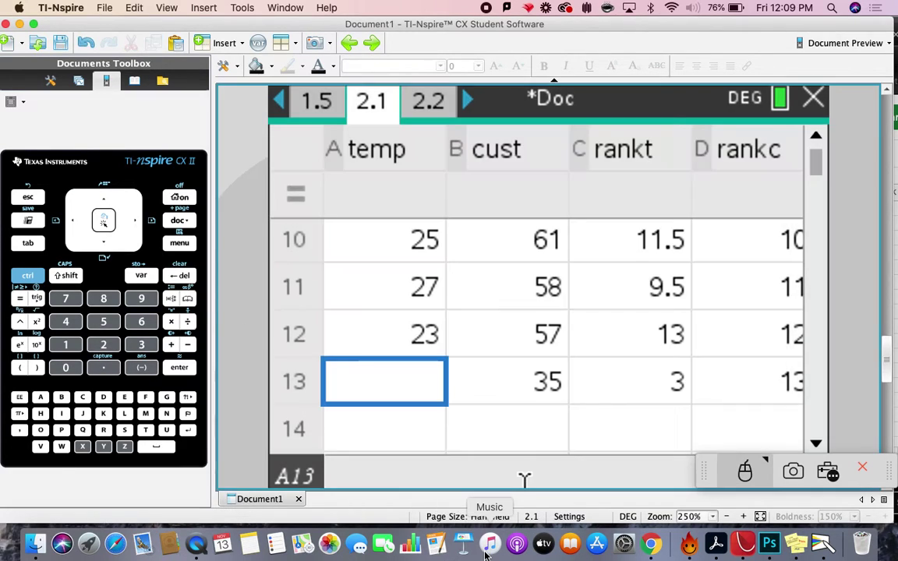
Delete the outlier's cust value 35 in cell B13.
click(510, 397)
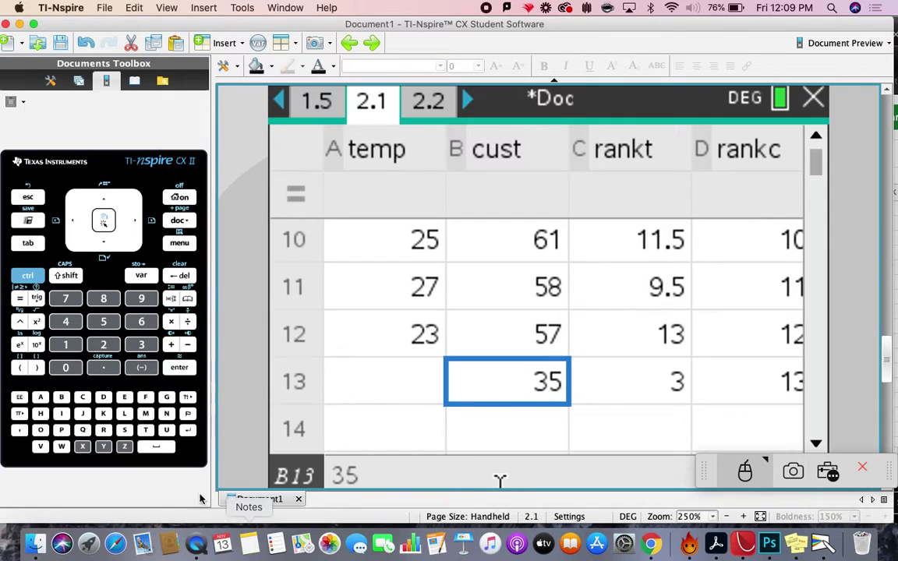
key(BackSpace)
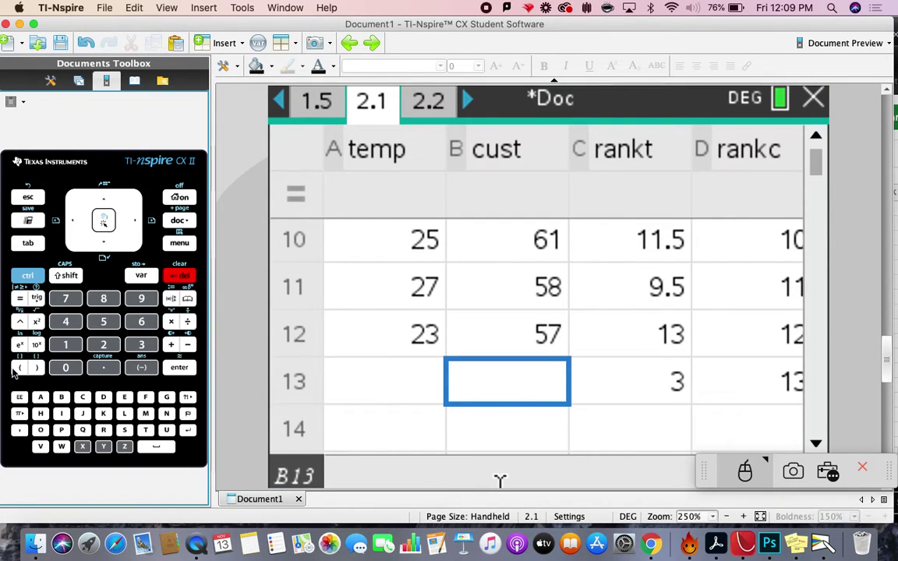
click(331, 335)
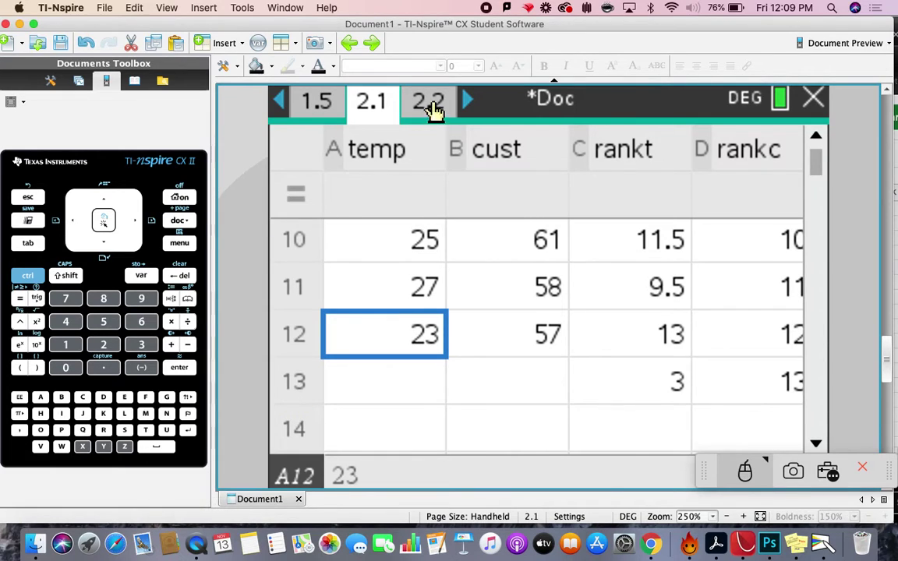
Switch to page 2.2 to check the outlier-free cust-vs-temp fit, y = 2.5·x+-0.446.
click(429, 103)
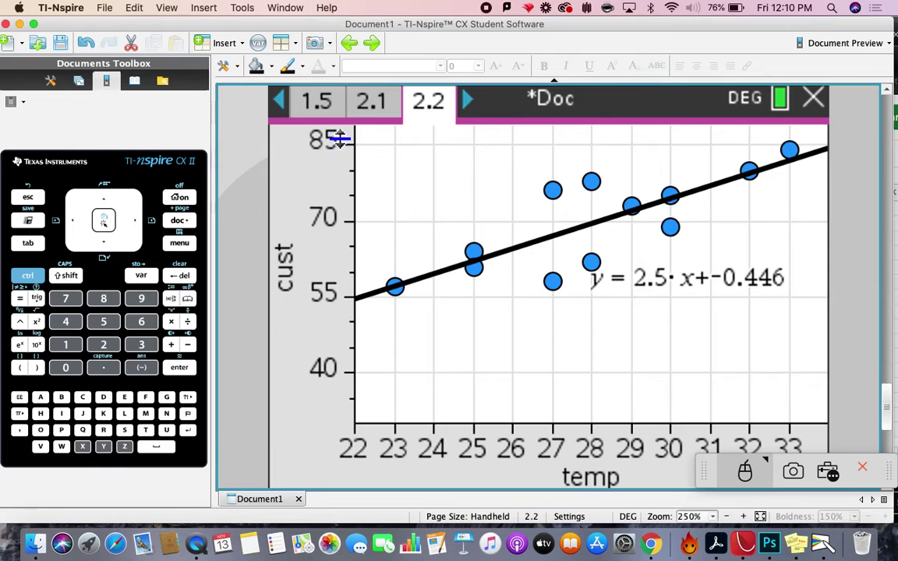
Return to the spreadsheet and move to the regression results in column E.
click(352, 101)
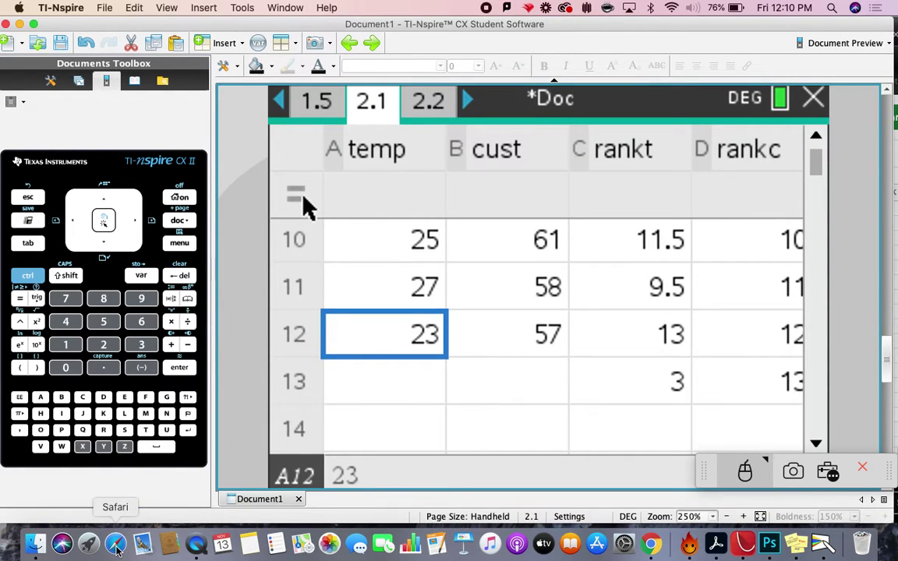
click(103, 201)
click(102, 203)
click(103, 201)
click(103, 202)
click(103, 201)
click(105, 246)
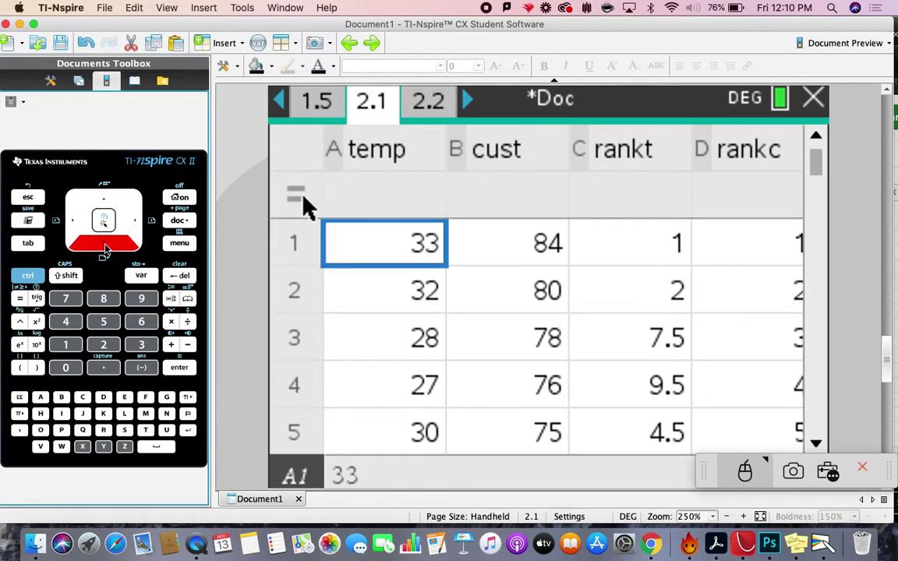
click(134, 226)
click(134, 227)
click(134, 227)
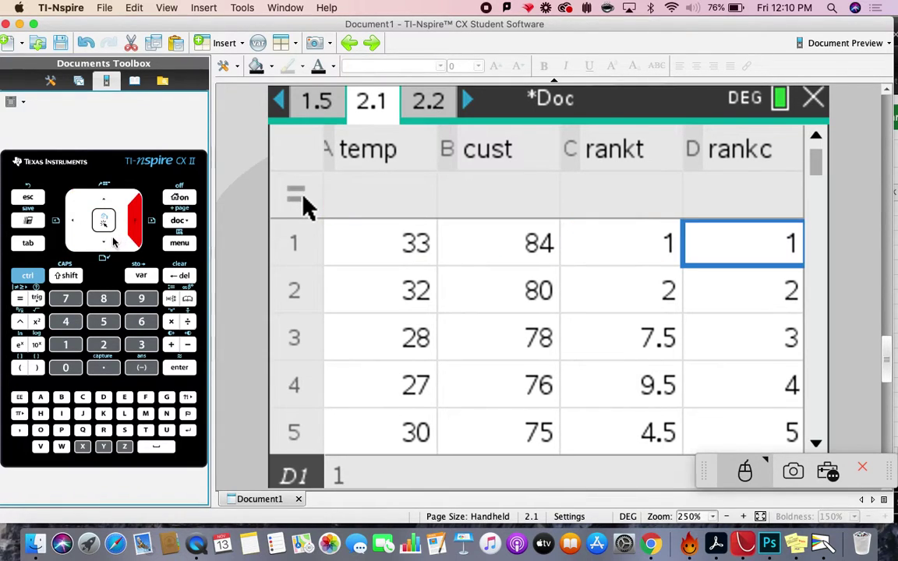
key(Right)
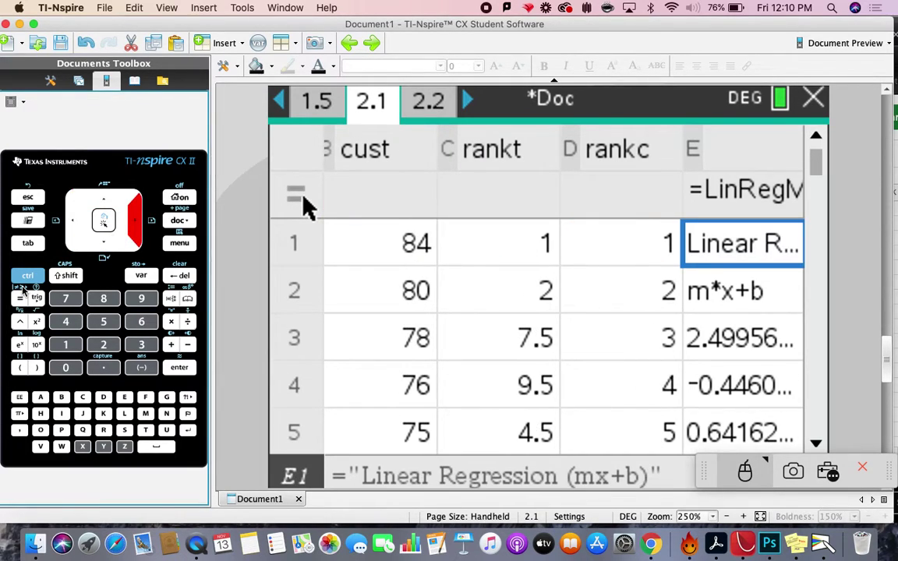
Start a Linear Regression (mx+b), initially picking cust as X List and temp as Y List.
key(super+m)
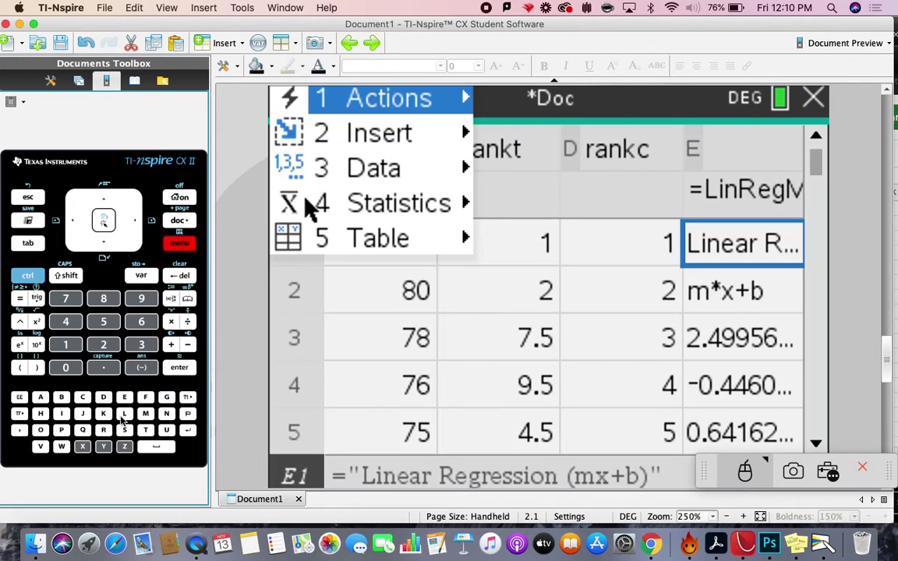
click(405, 222)
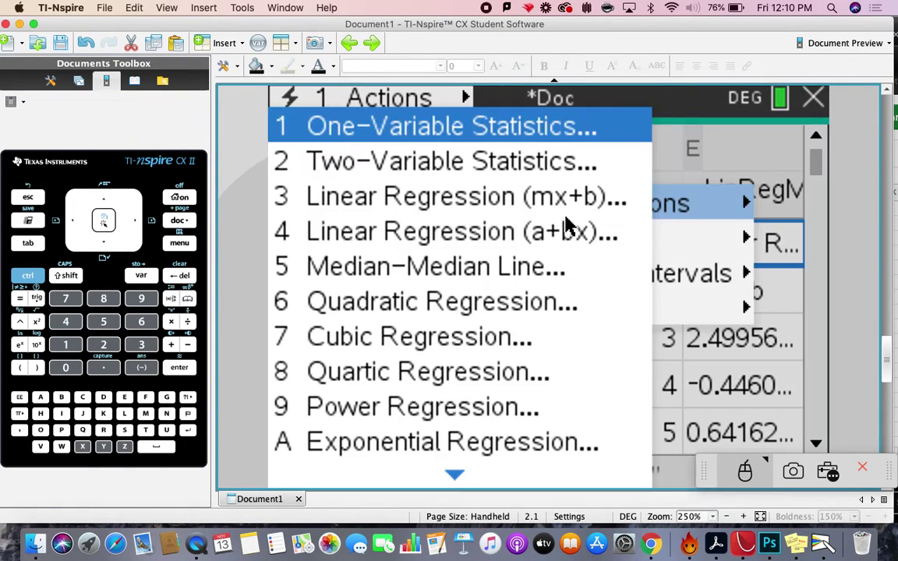
click(565, 222)
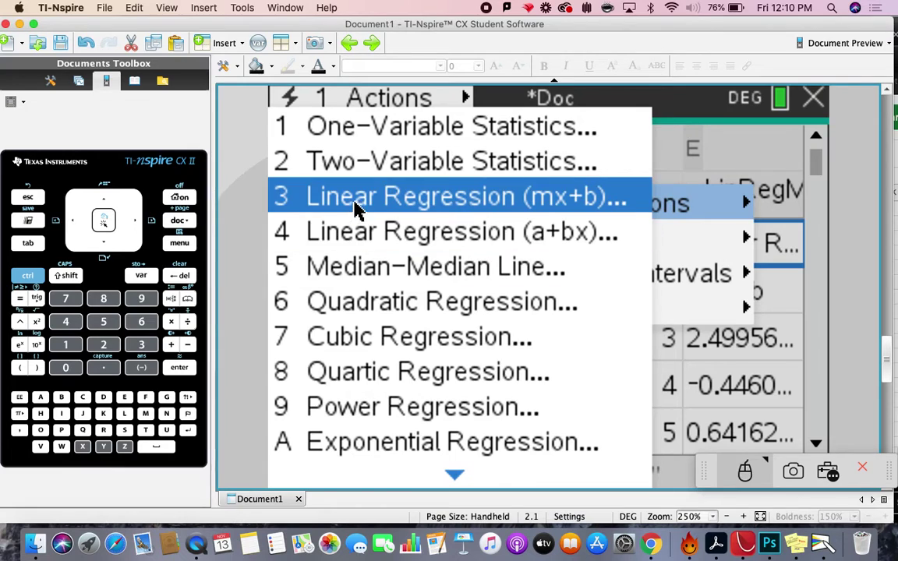
click(319, 196)
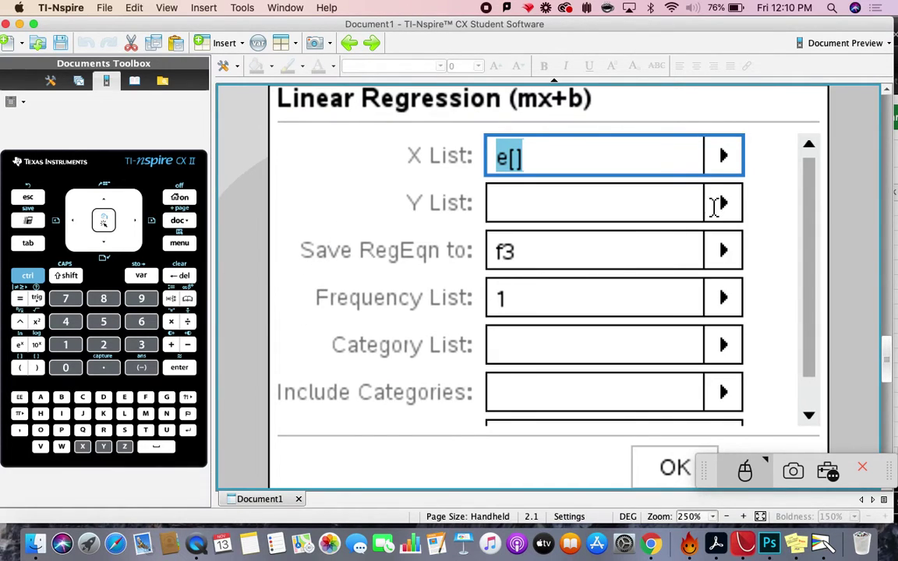
click(724, 156)
click(530, 192)
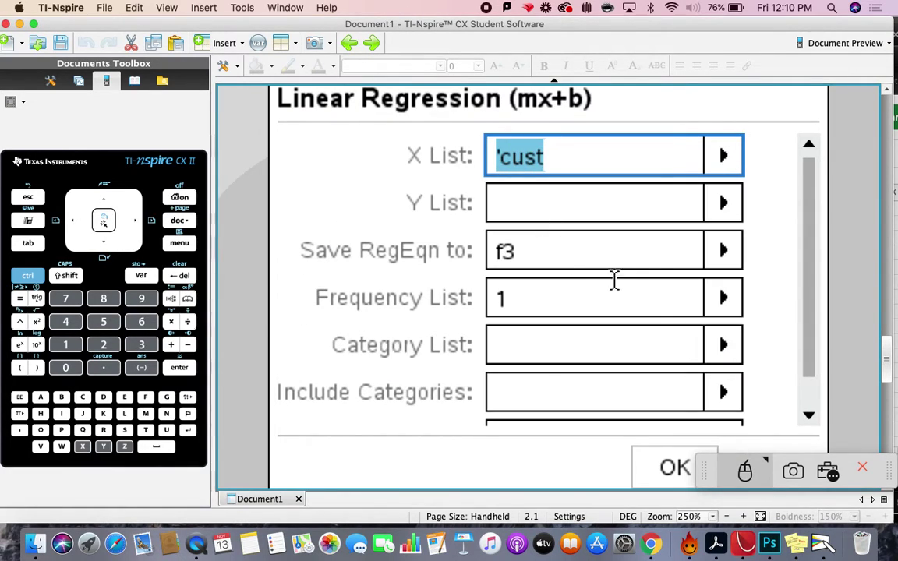
click(723, 202)
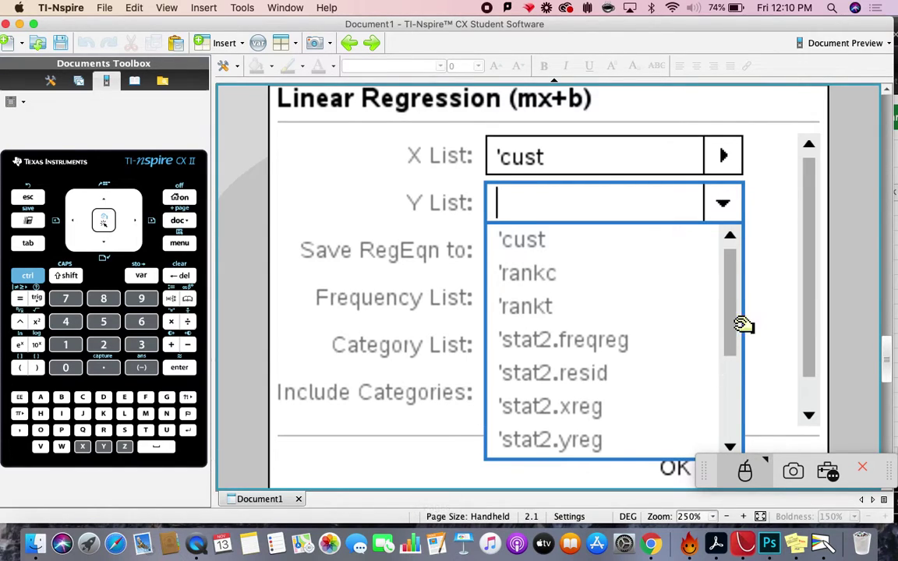
drag(737, 327, 737, 429)
click(529, 443)
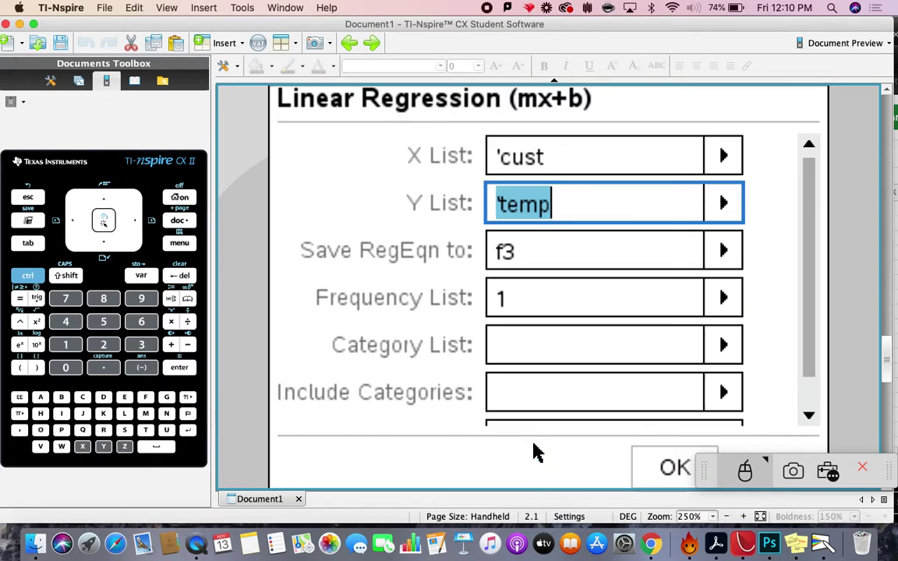
Correct the lists to temp for X and cust for Y, then run the regression.
click(545, 168)
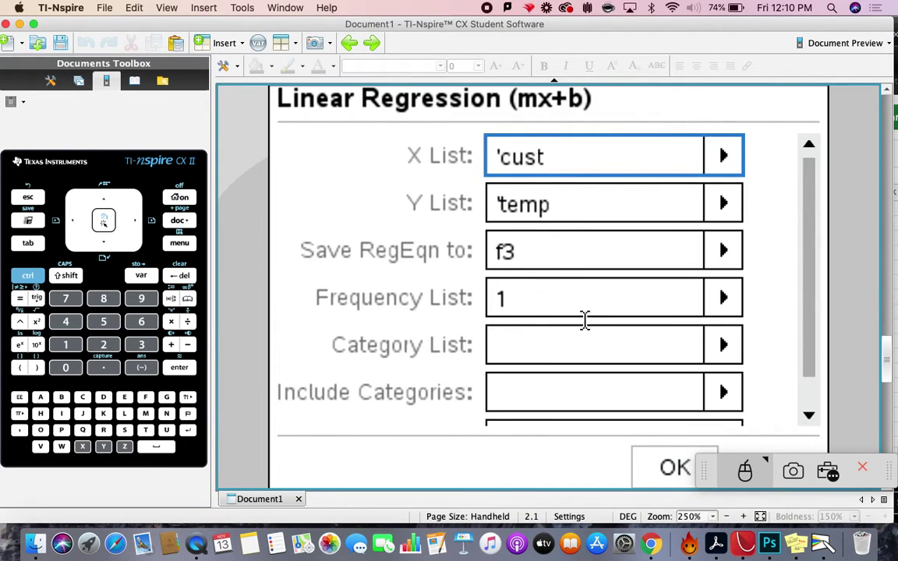
double_click(551, 162)
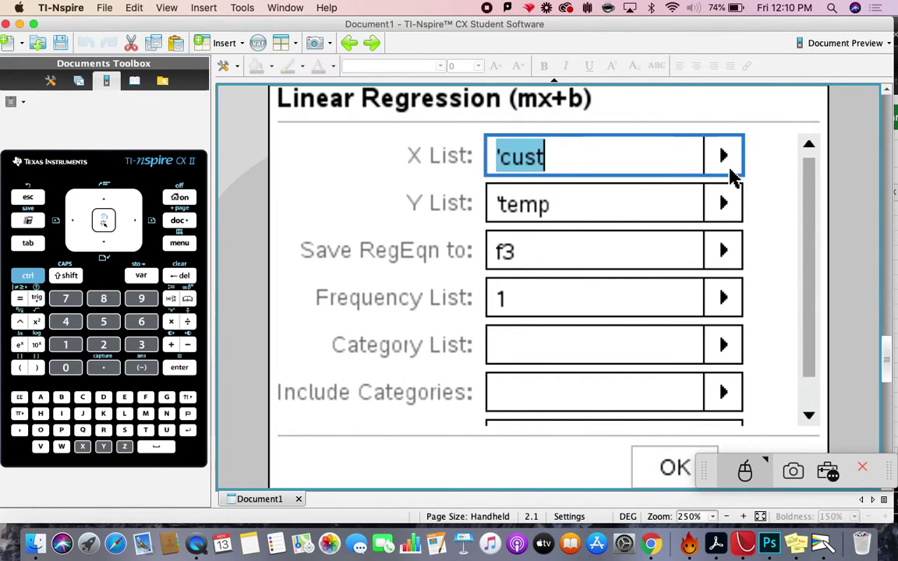
click(731, 165)
drag(726, 375, 744, 464)
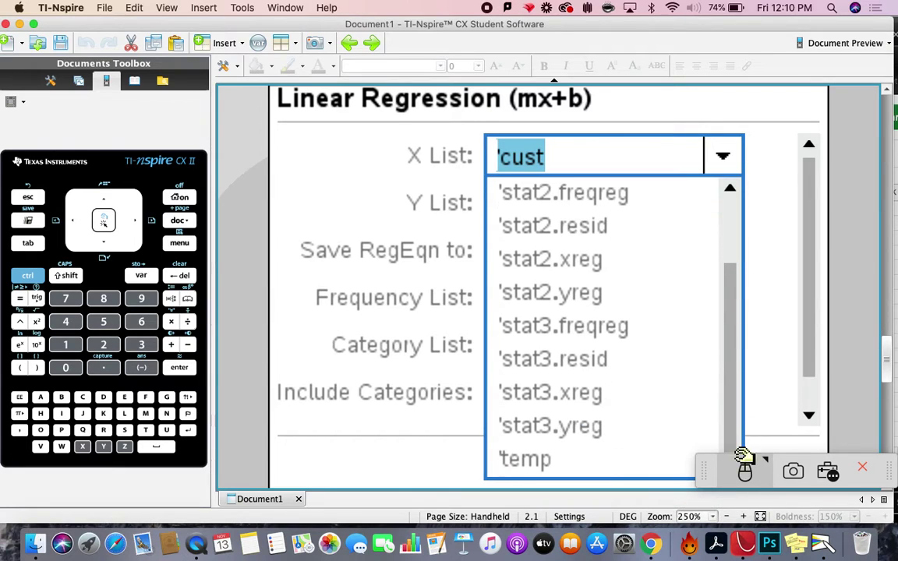
click(529, 462)
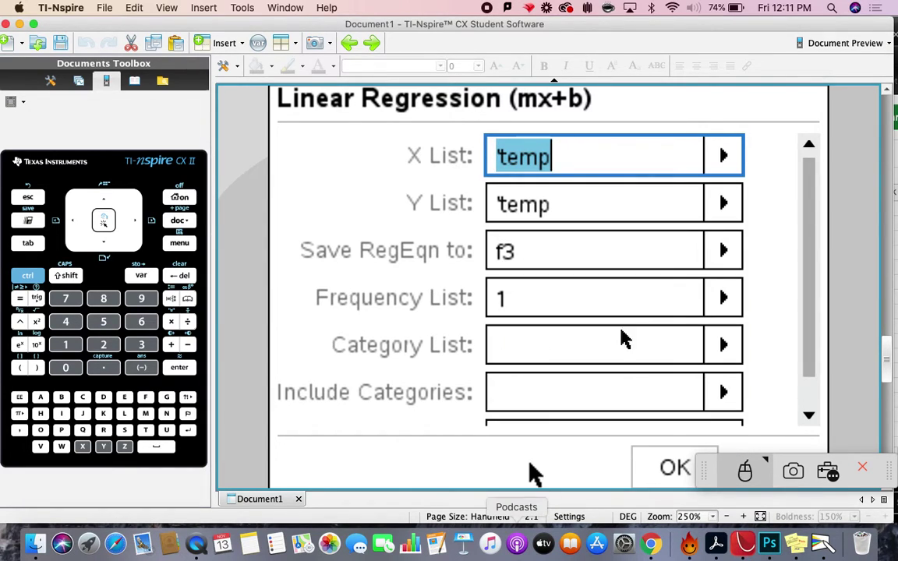
click(723, 208)
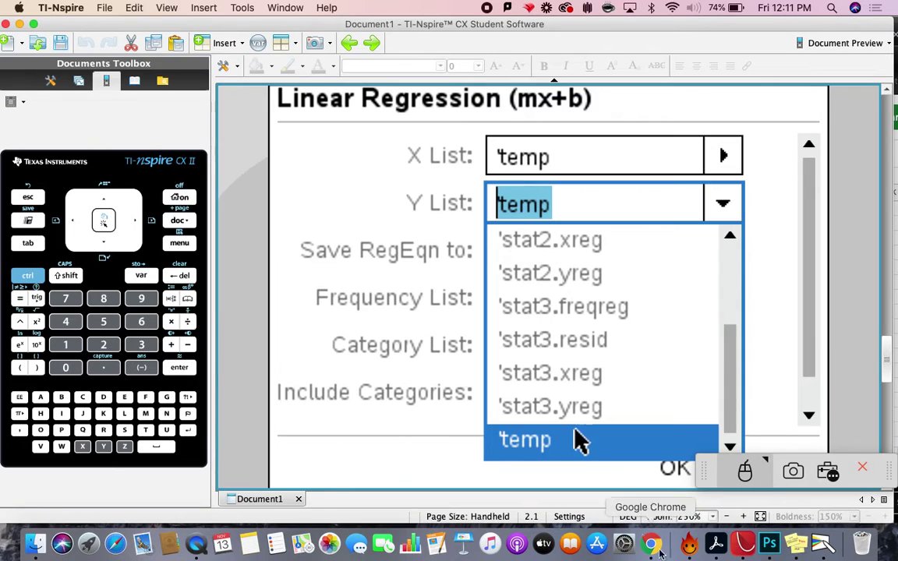
drag(738, 334, 738, 236)
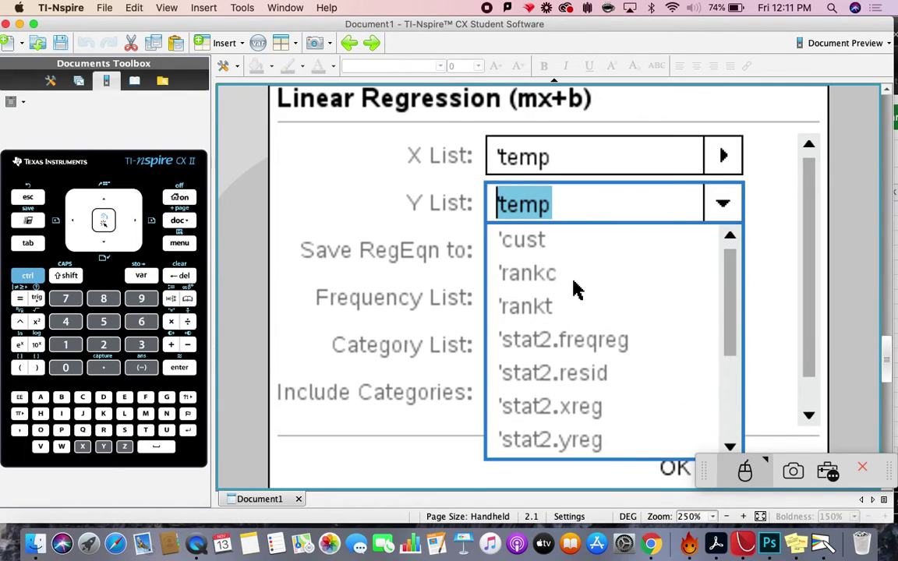
click(516, 248)
click(673, 477)
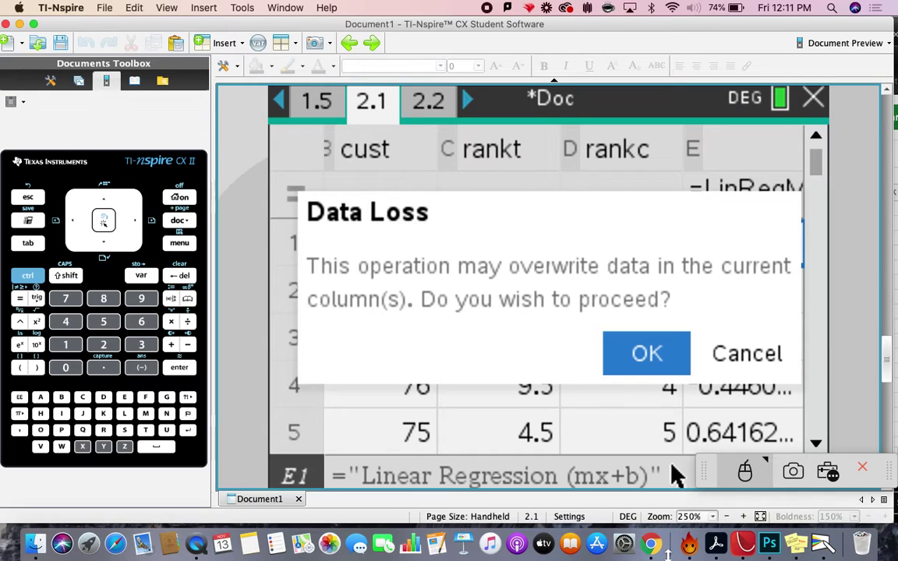
Accept the Data Loss warning and check column G: m ≈ 2.4996, b ≈ −0.446, r ≈ 0.801.
click(653, 373)
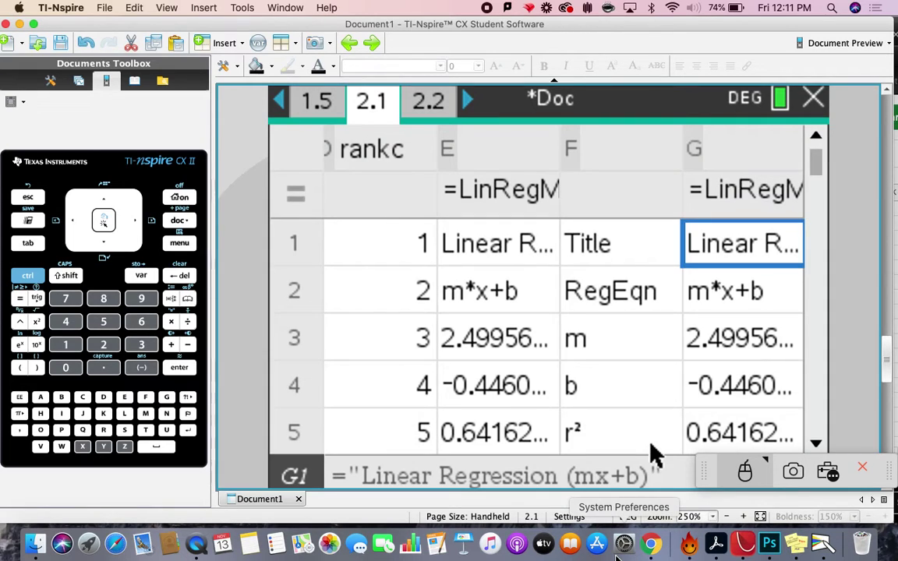
key(Down)
key(Down)
key(Down)
key(Down)
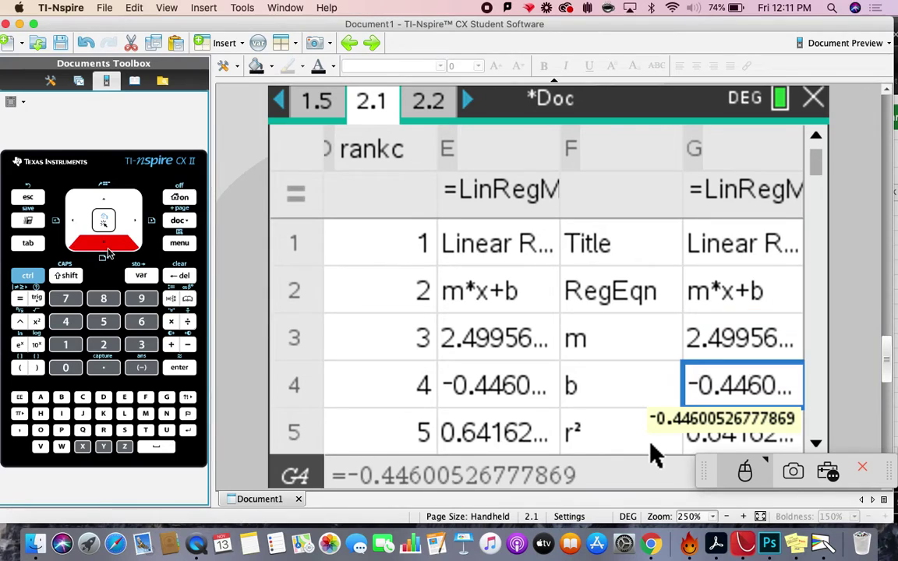
key(Down)
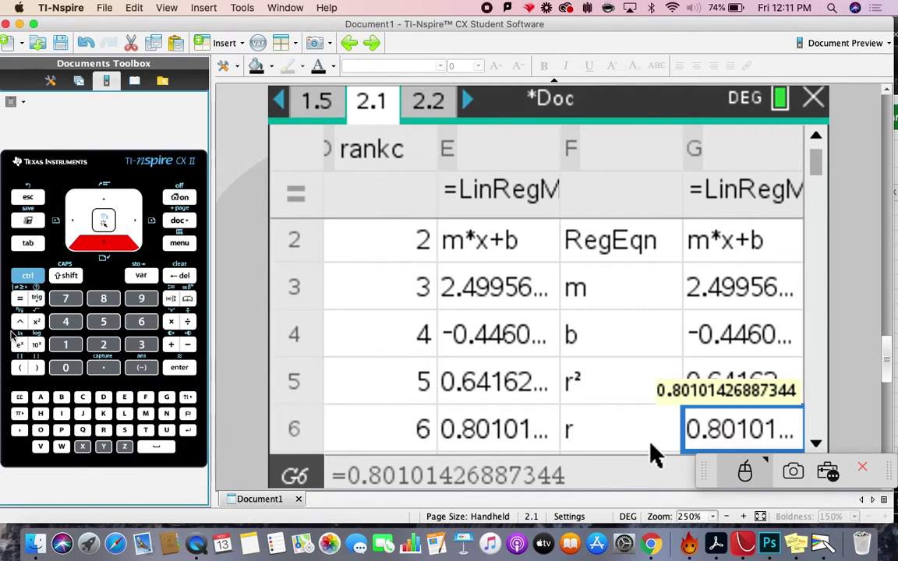
Select the temp and cust data together as range A1:B24.
click(357, 256)
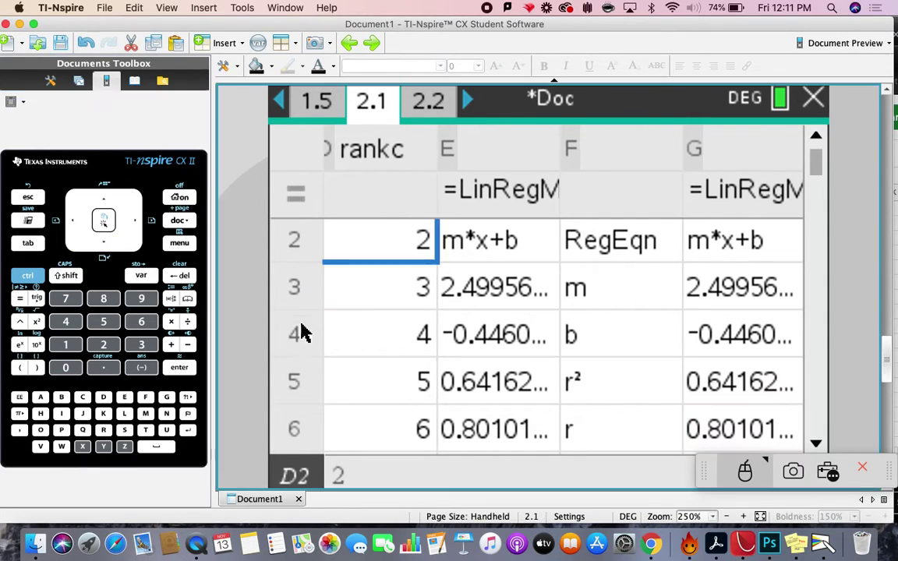
key(Left)
key(Left)
key(Left)
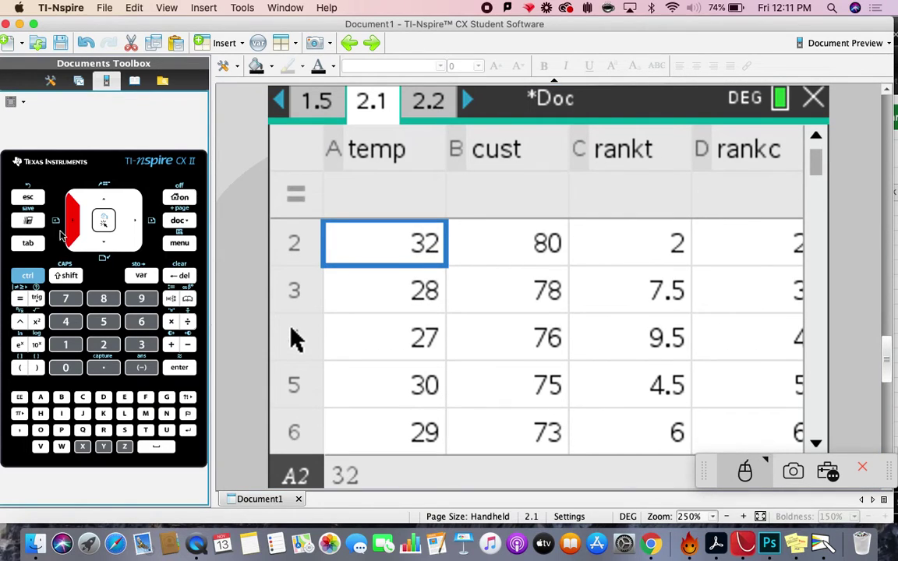
key(Up)
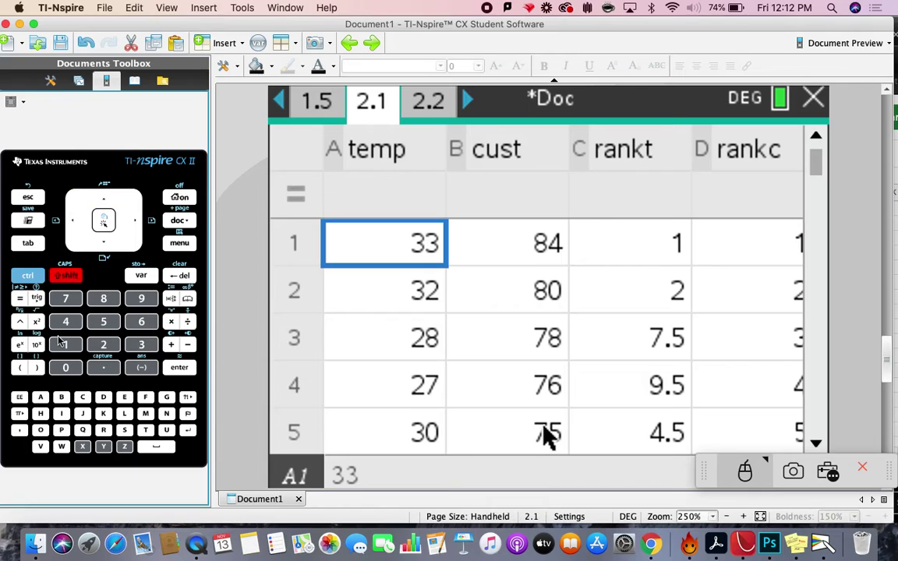
drag(395, 248, 481, 349)
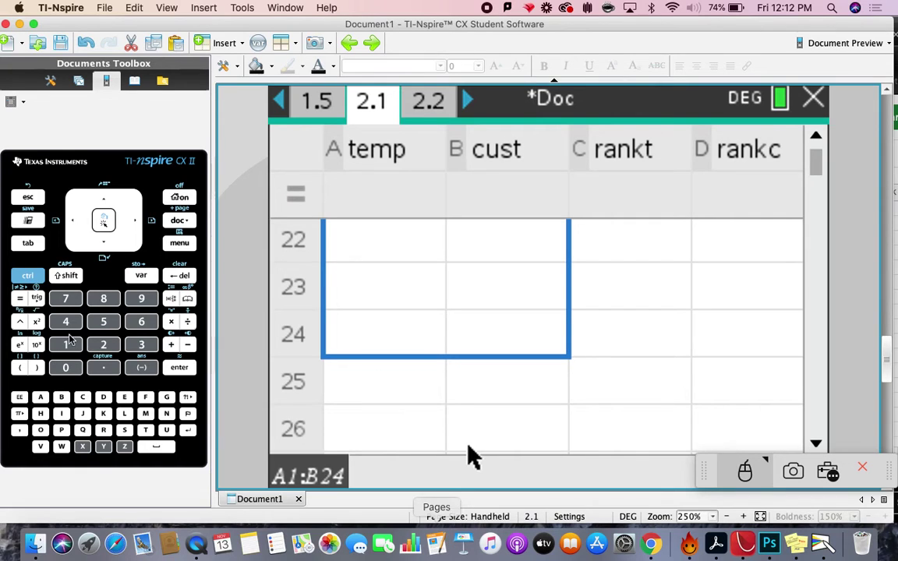
Sort the selected range by column a in descending order.
click(174, 246)
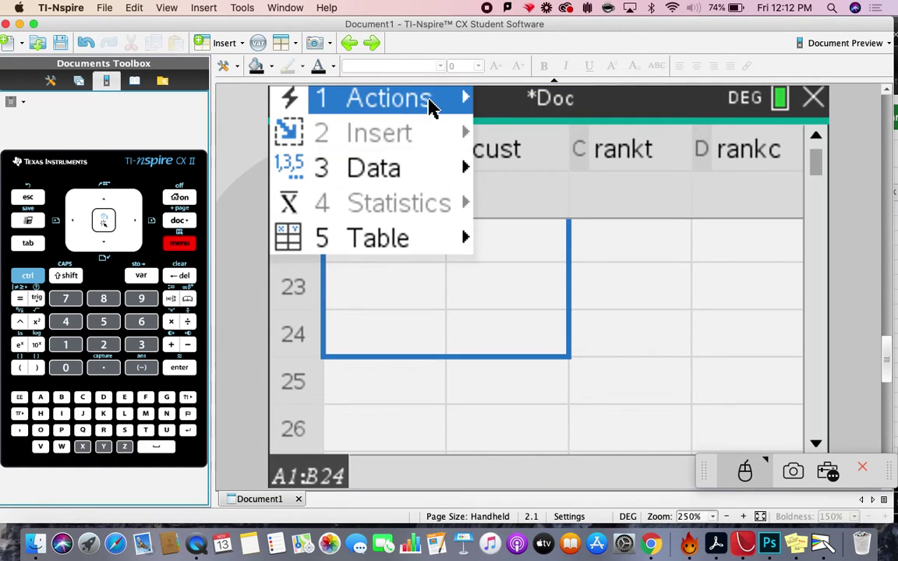
click(432, 108)
click(545, 279)
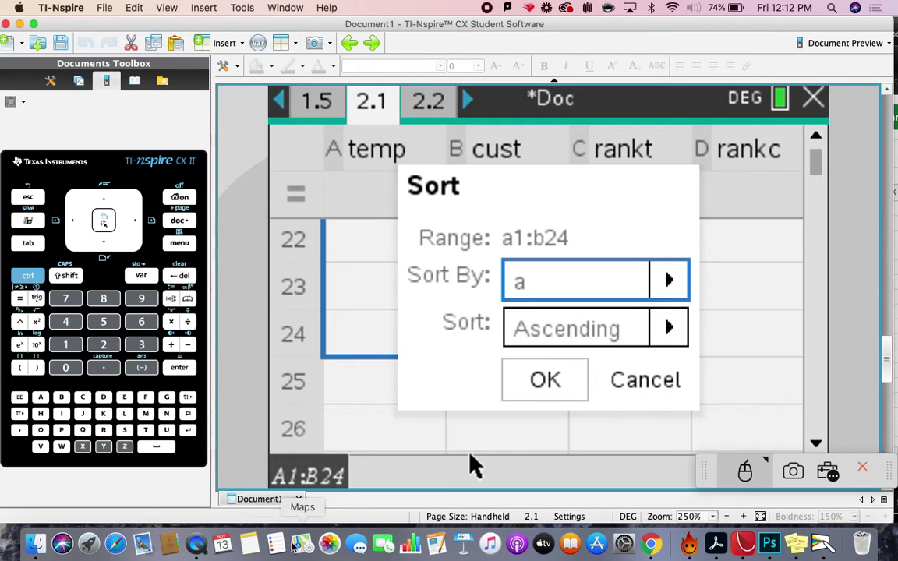
click(666, 328)
click(576, 401)
key(Return)
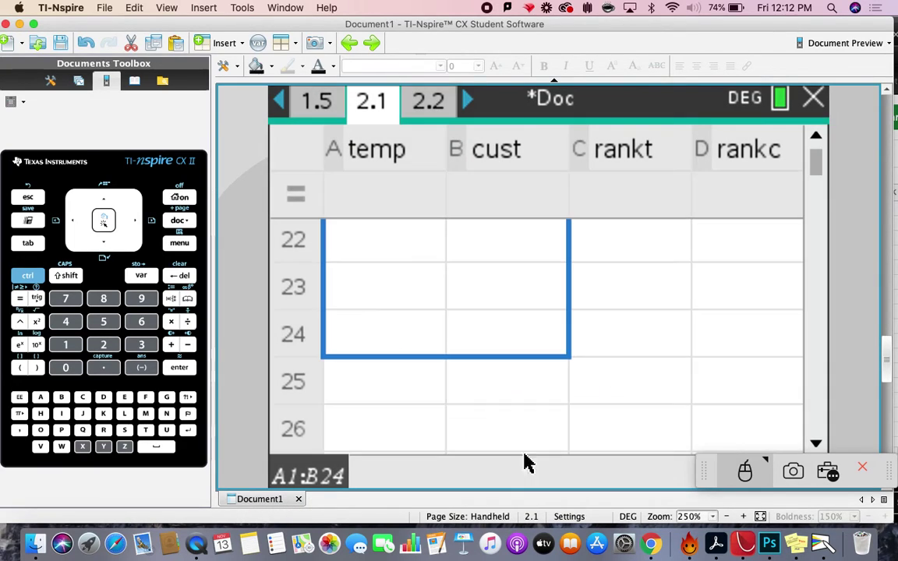
Enter rankt values 1 and 2 in the first two rows of column C.
click(353, 252)
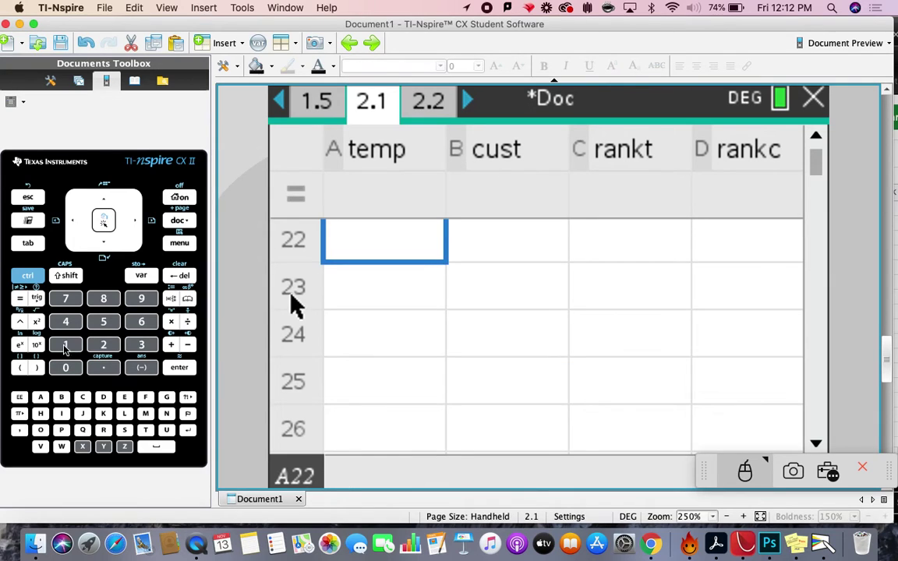
click(102, 199)
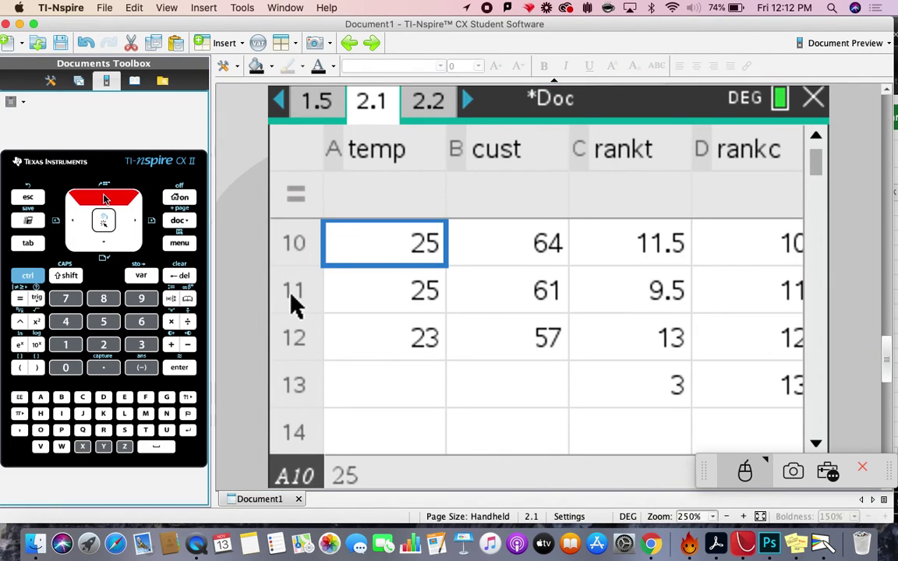
click(104, 201)
click(104, 200)
click(104, 200)
click(104, 200)
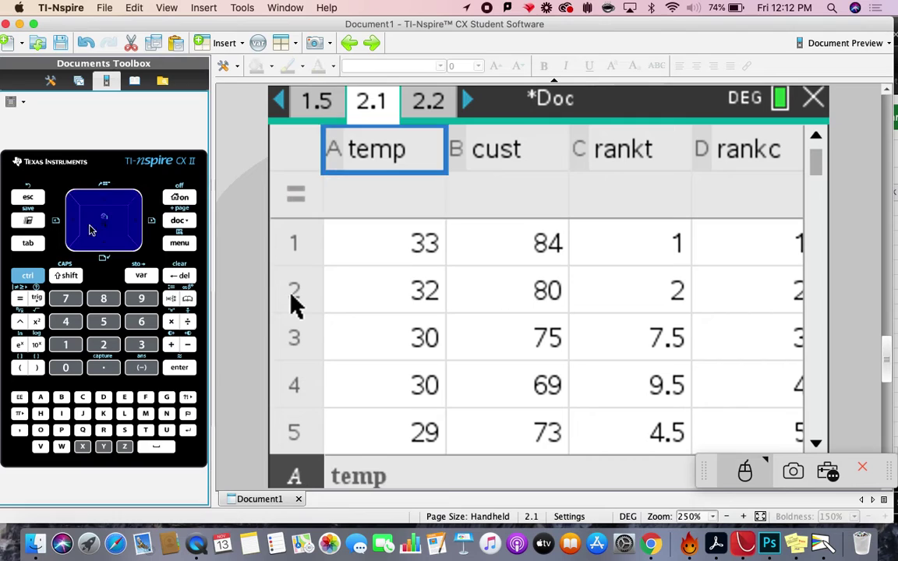
click(125, 236)
click(131, 236)
click(134, 221)
click(134, 221)
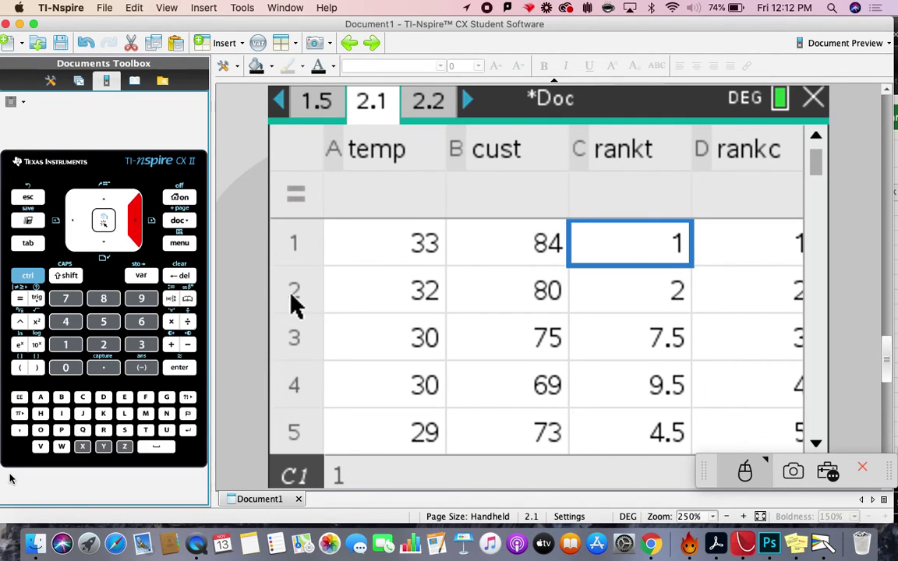
click(65, 344)
click(179, 367)
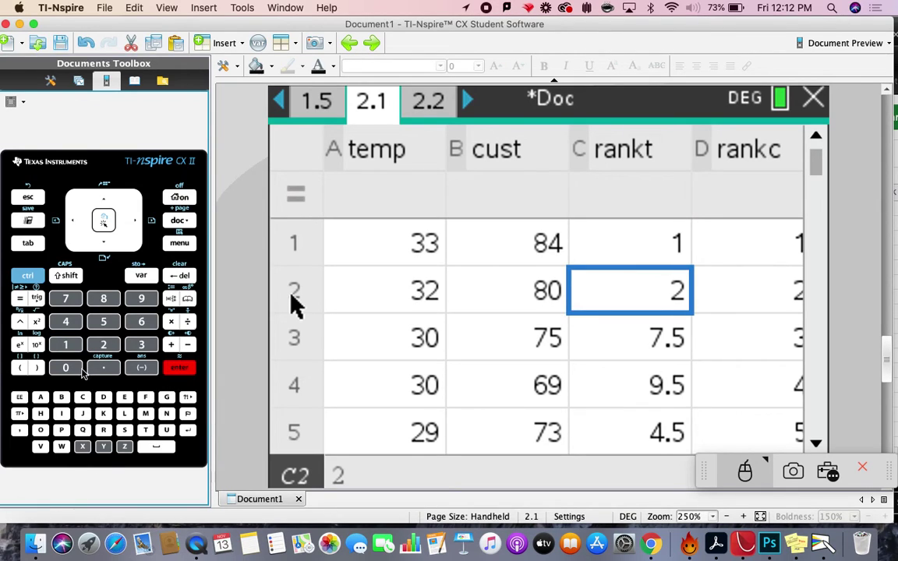
text(2)
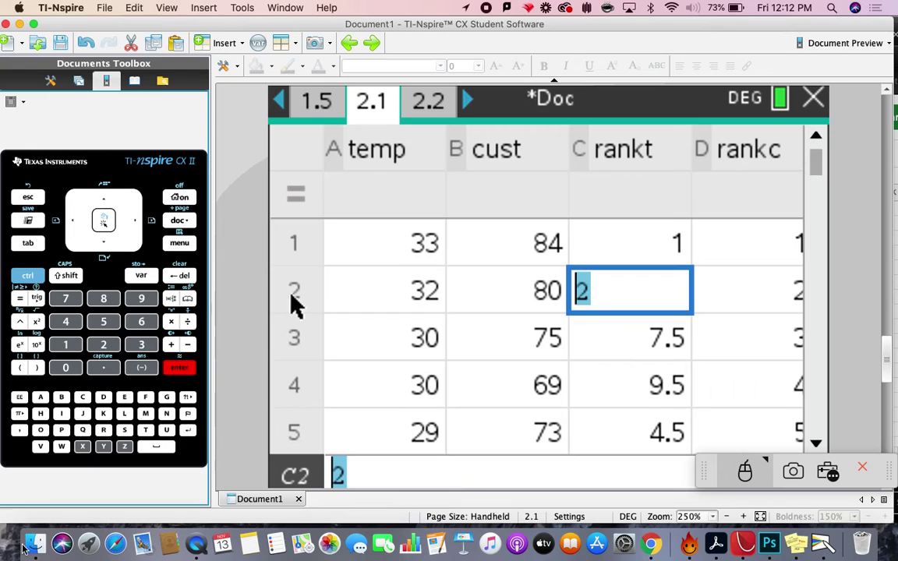
key(Return)
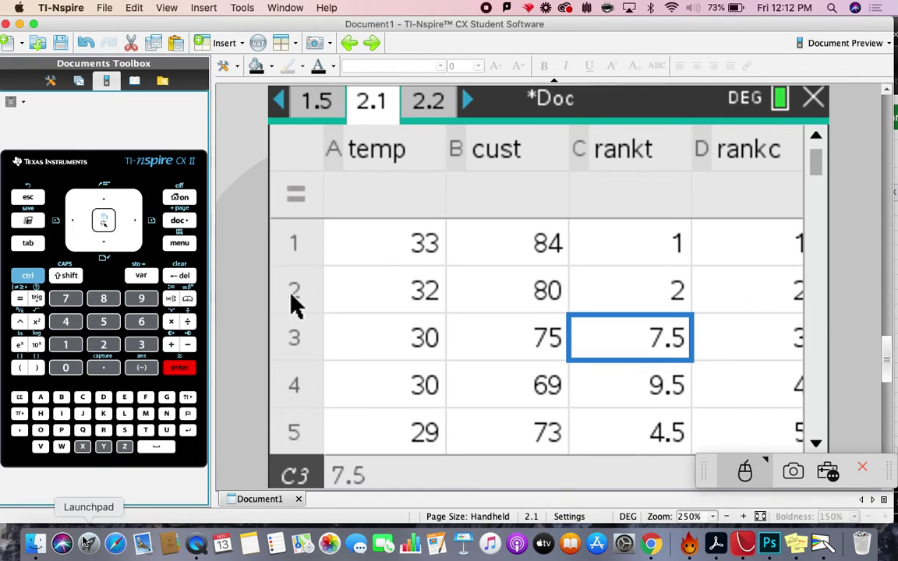
Enter the tied rankt value 3.5 in both rows 3 and 4.
click(141, 344)
click(99, 367)
click(103, 321)
click(179, 367)
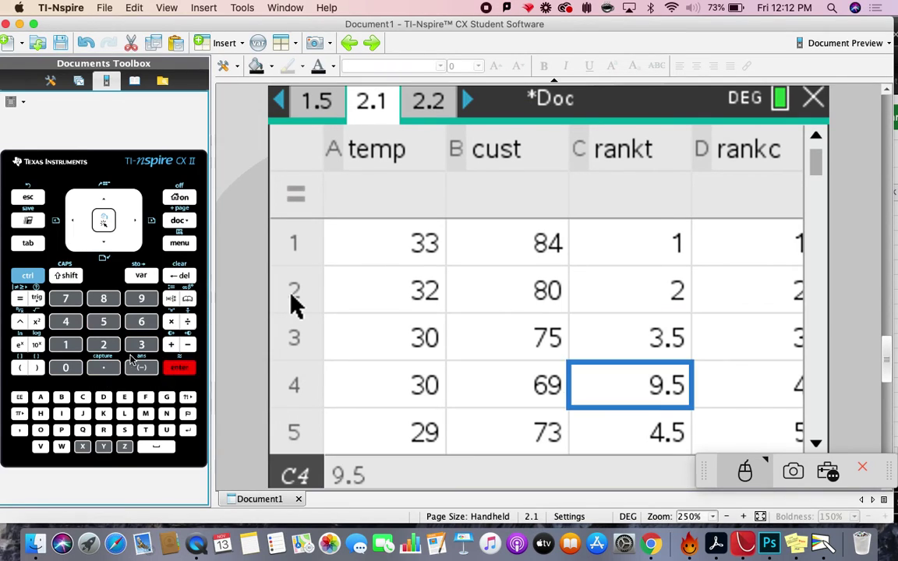
click(141, 343)
click(104, 367)
click(103, 321)
click(179, 366)
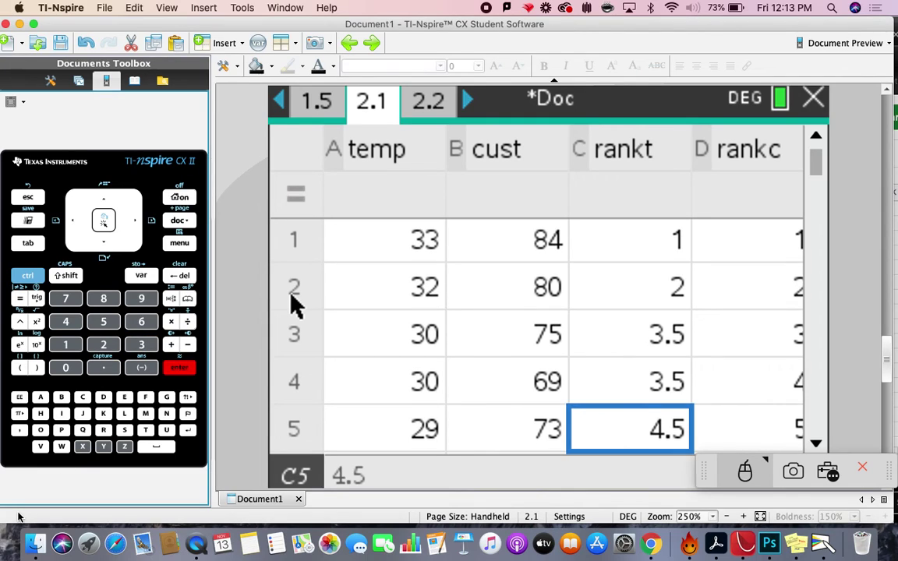